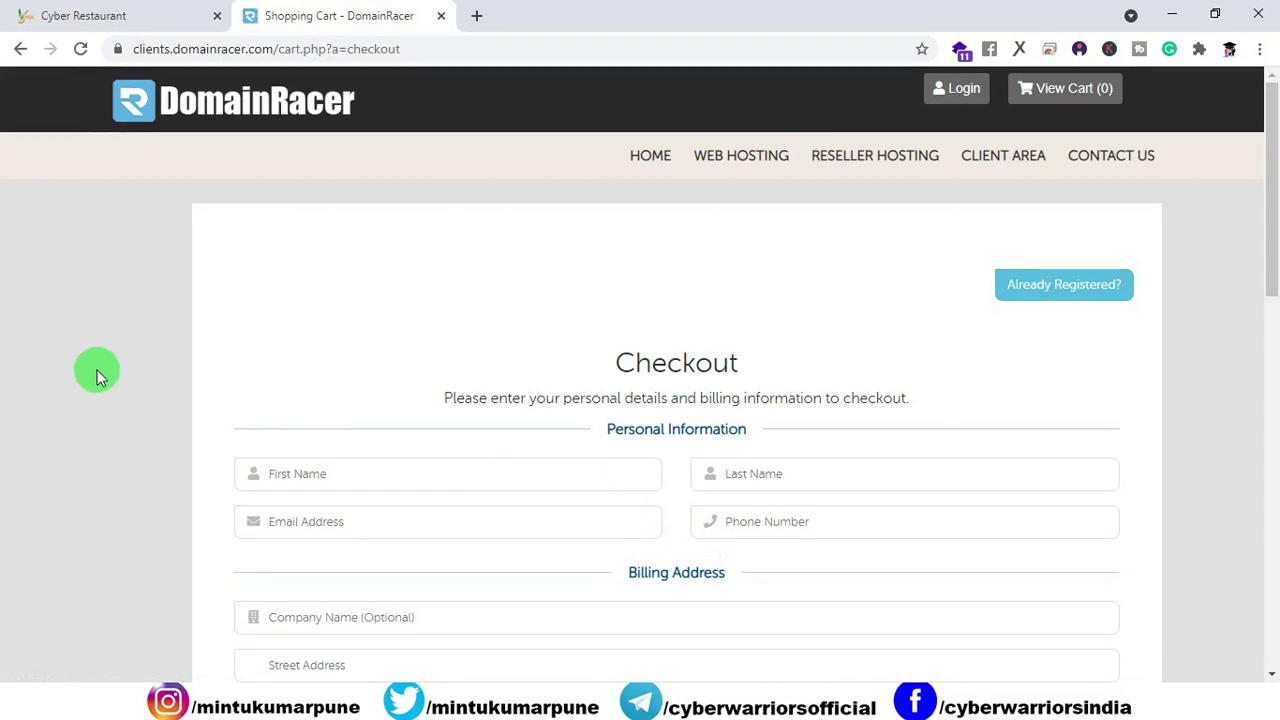
# - Review the checkout form from the personal and billing details down to the payment and order completion section
pyautogui.scroll(-1, 97, 372)
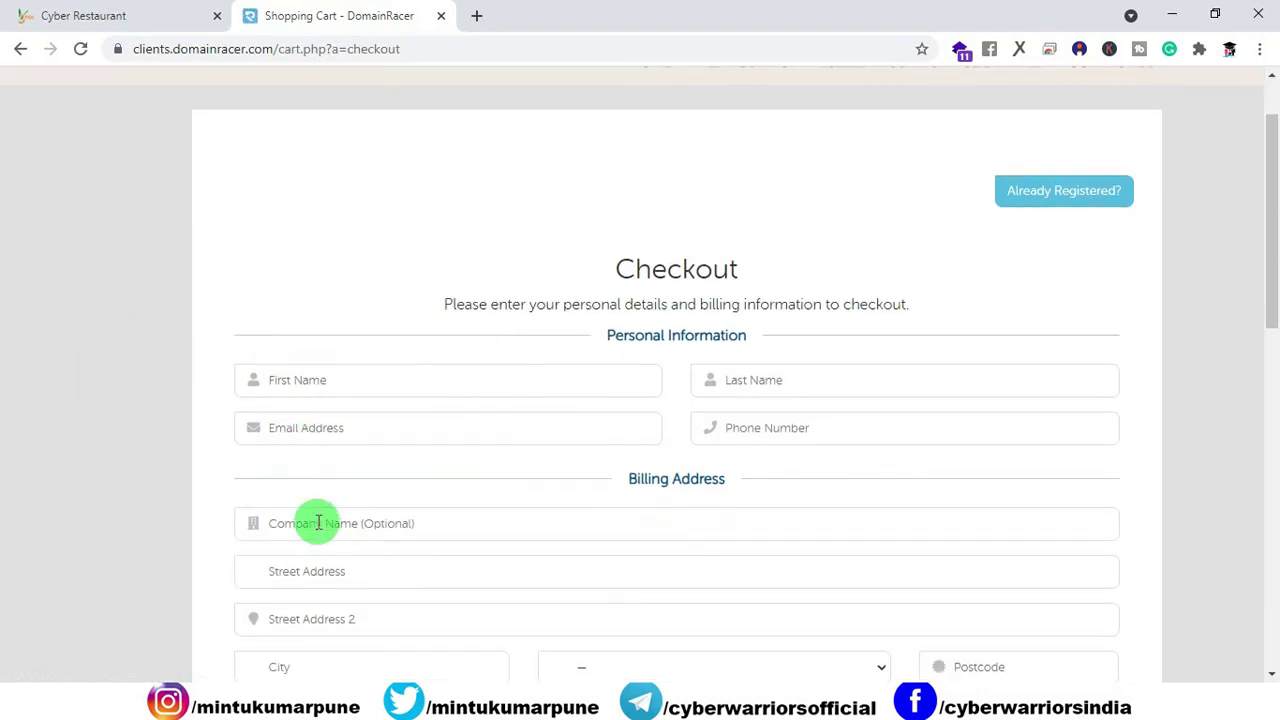
pyautogui.scroll(-3, 307, 510)
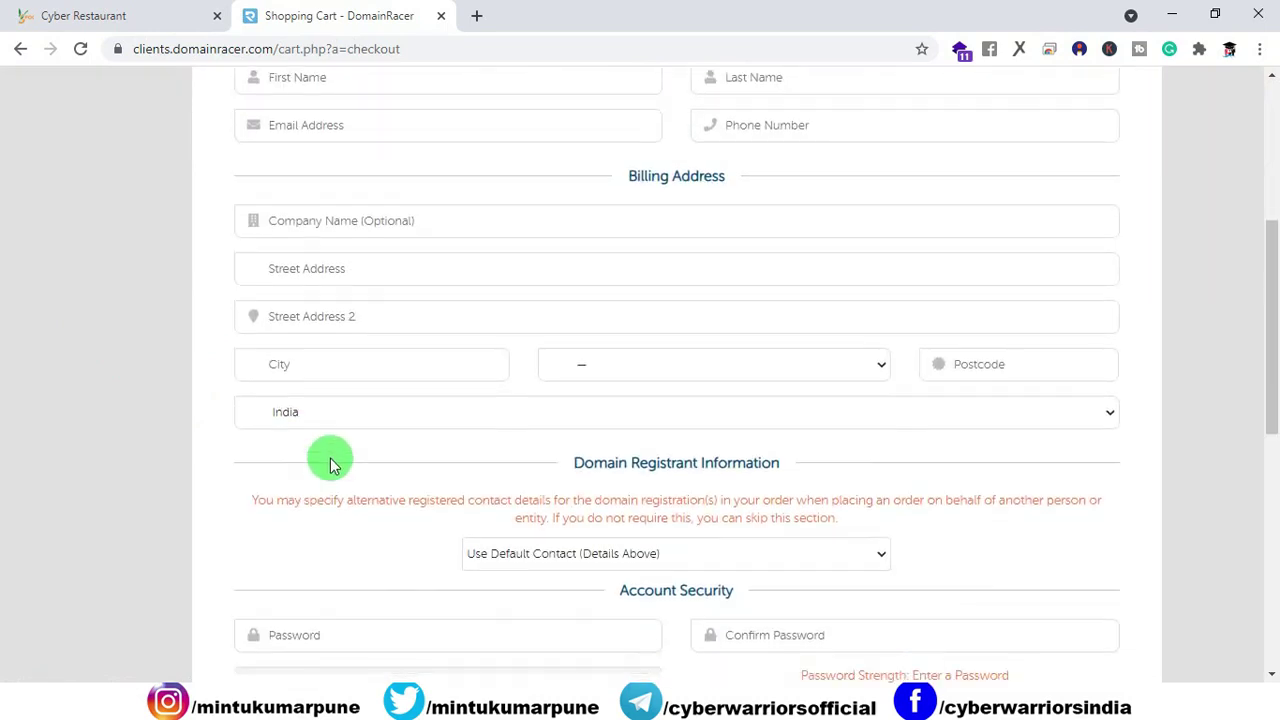
pyautogui.scroll(-6, 417, 466)
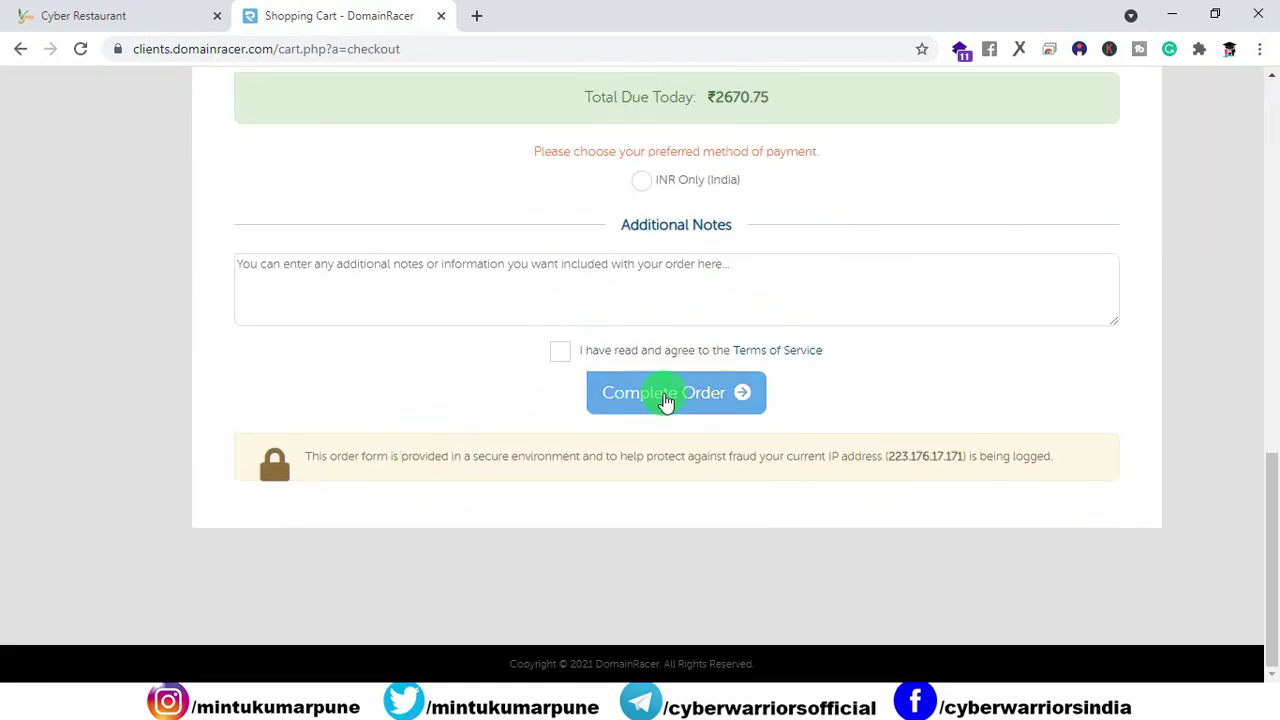
pyautogui.moveTo(1266, 471); pyautogui.dragTo(1229, 94)
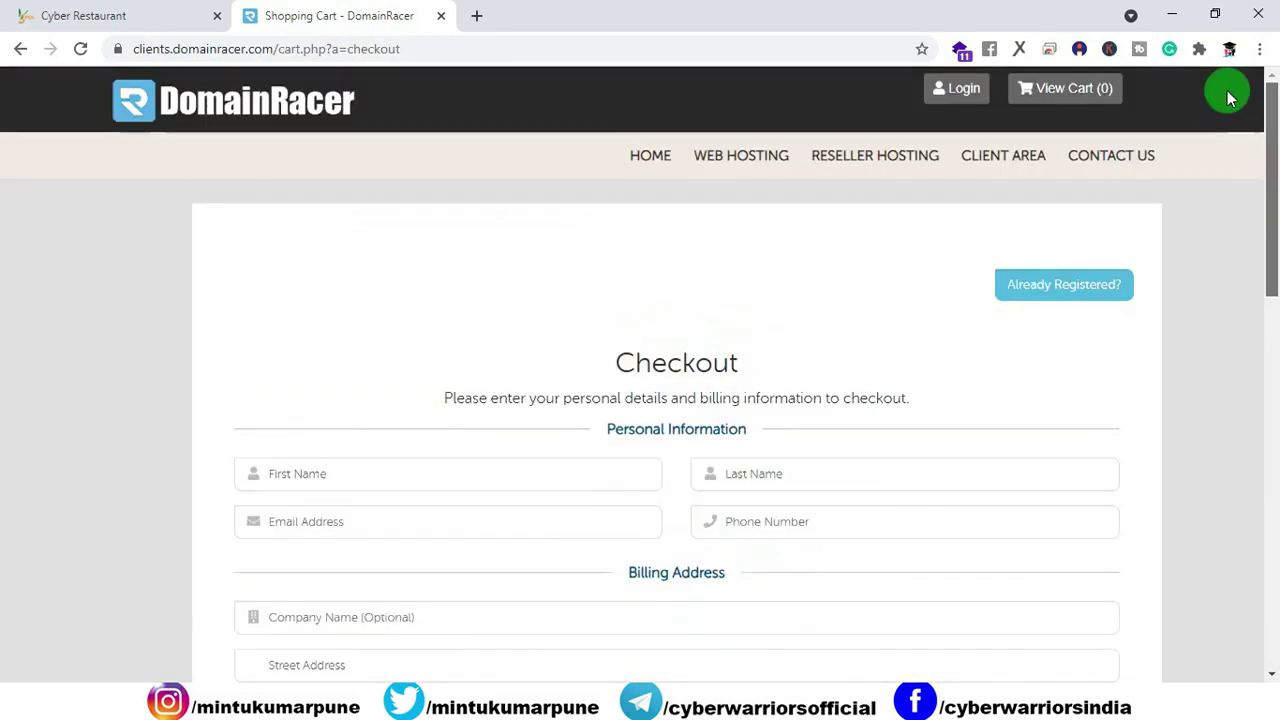
# - Go to the DomainRacer home page and log in to the client area with the filled-in account credentials
pyautogui.click(245, 108)
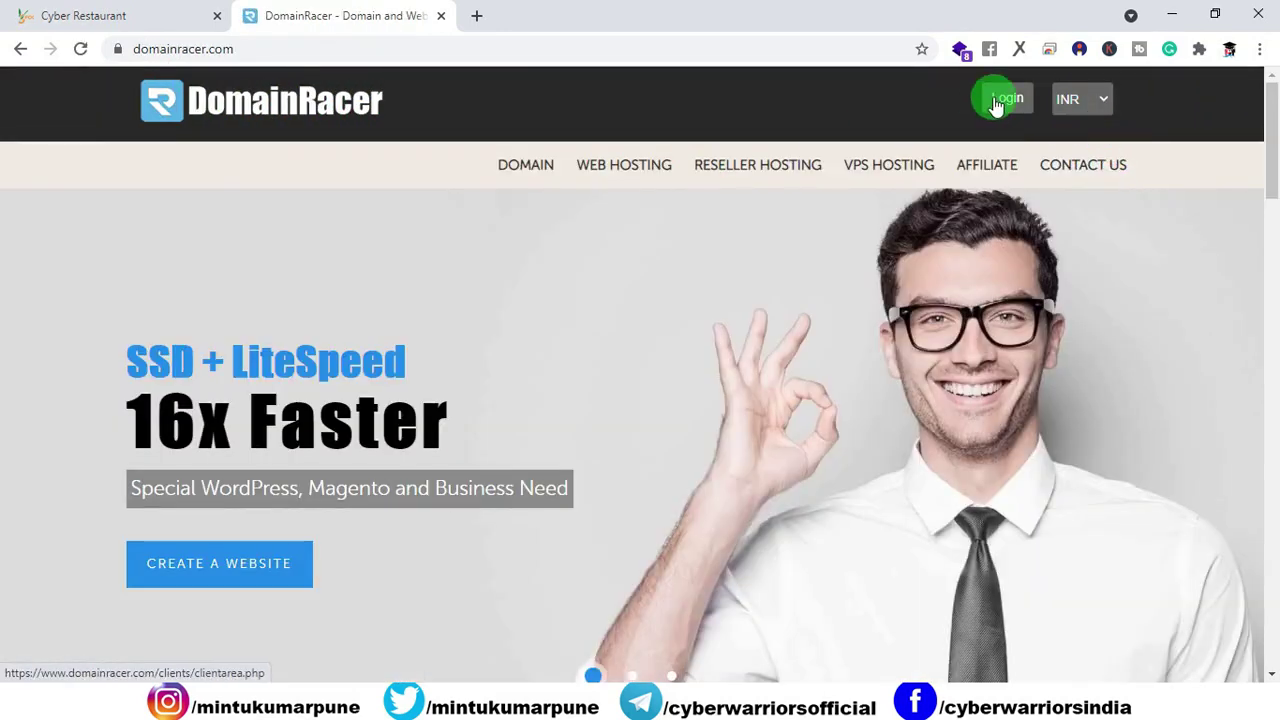
pyautogui.click(997, 104)
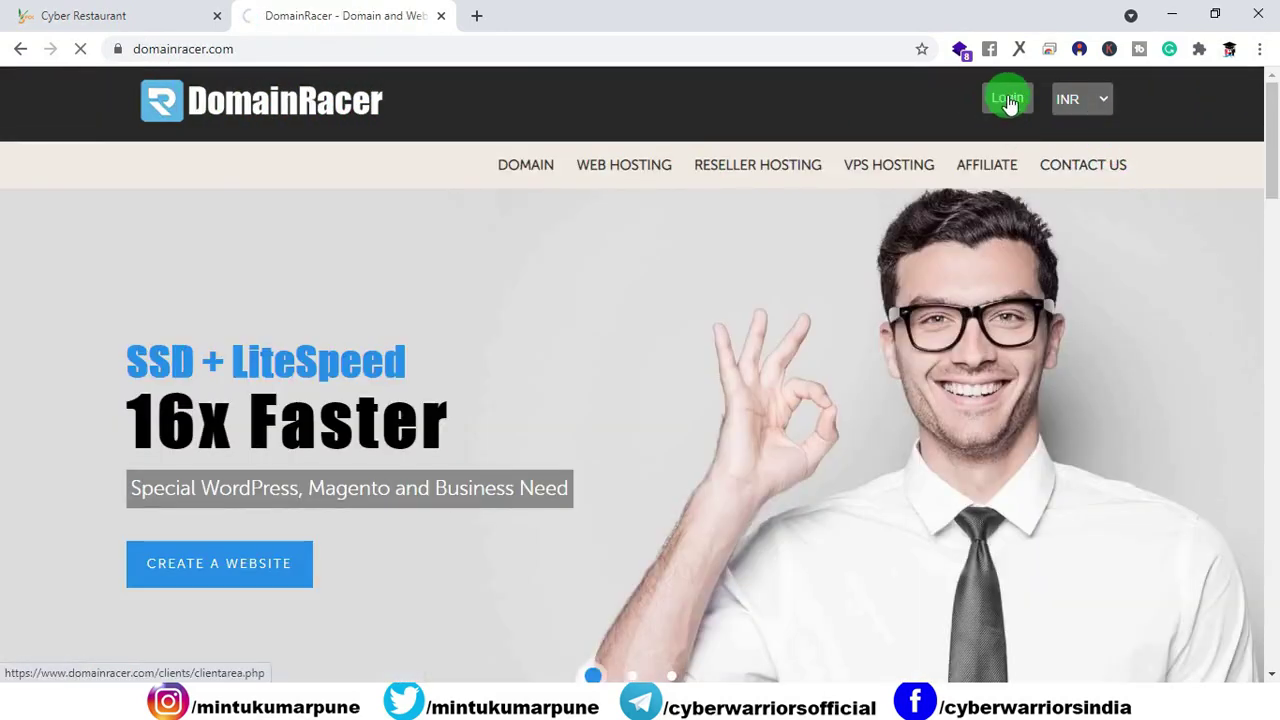
pyautogui.scroll(-2, 414, 423)
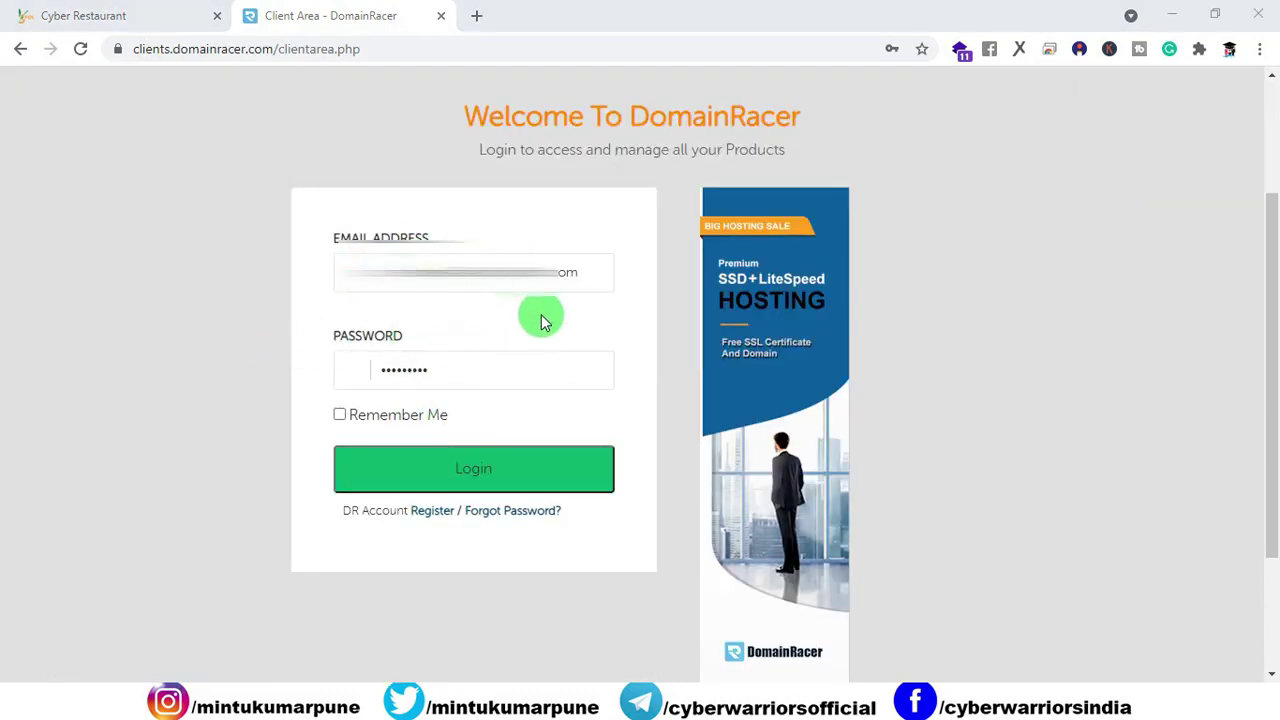
pyautogui.click(494, 474)
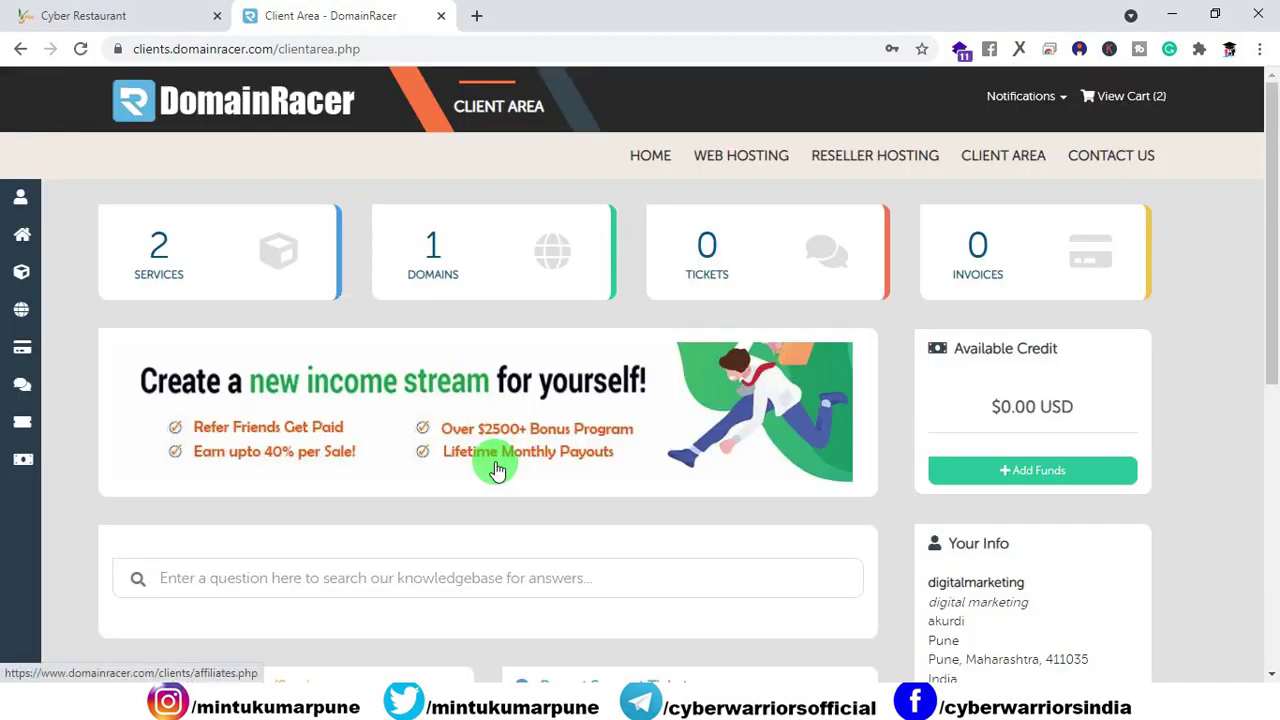
# - Open the details of the digitalmarketing.webhostingindia.racing hosting service and log in to its cPanel
pyautogui.click(170, 250)
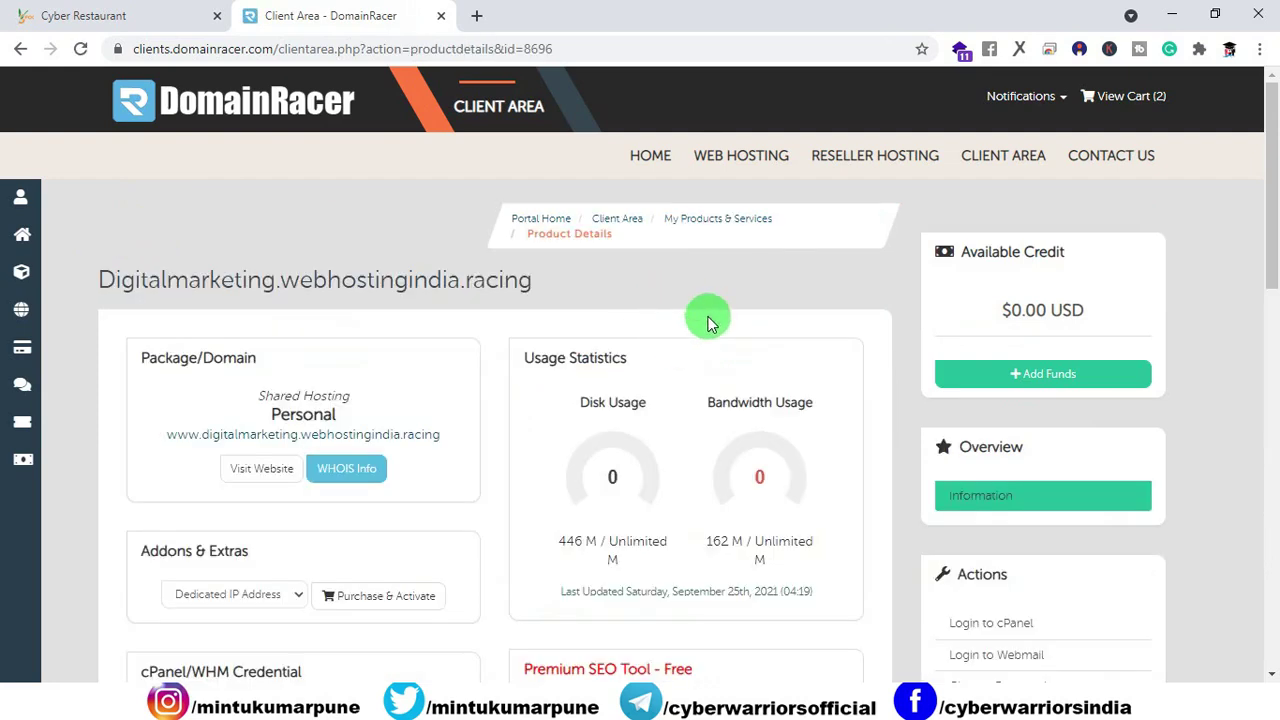
pyautogui.click(982, 630)
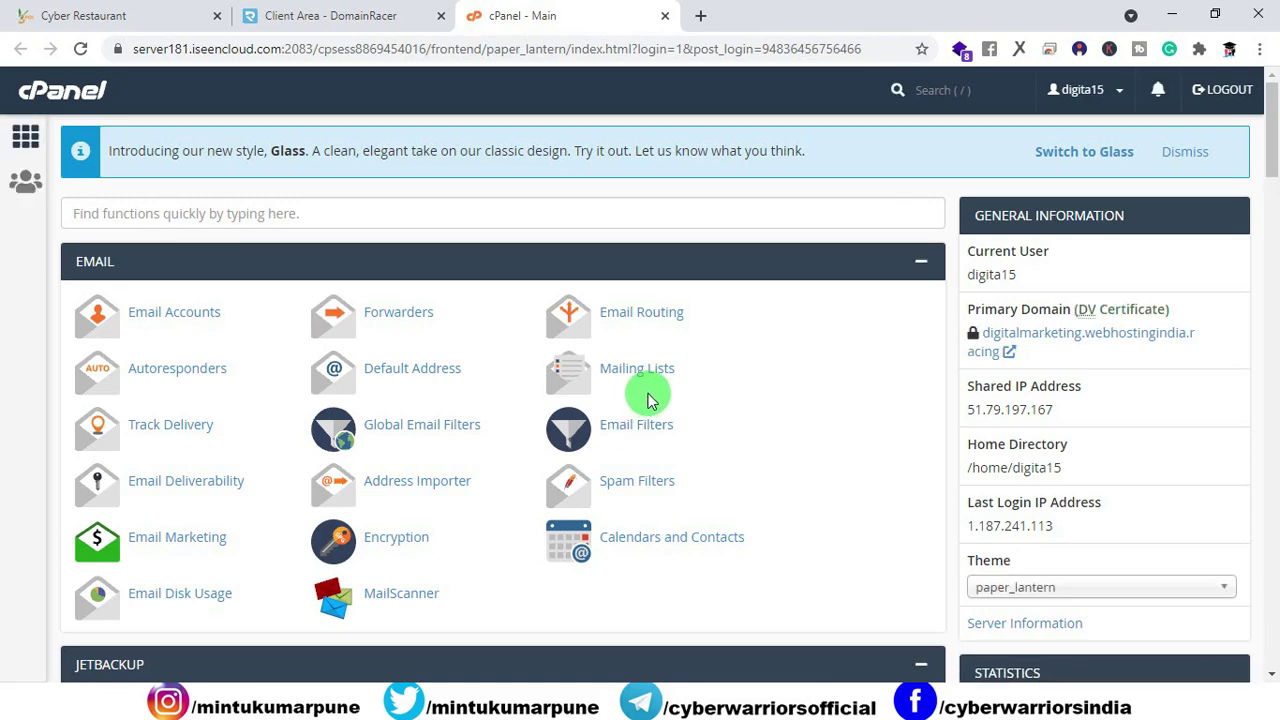
# - Find WordPress in the Softaculous Apps Installer section of cPanel and open its installation form
pyautogui.scroll(-4, 650, 401)
pyautogui.scroll(4, 651, 400)
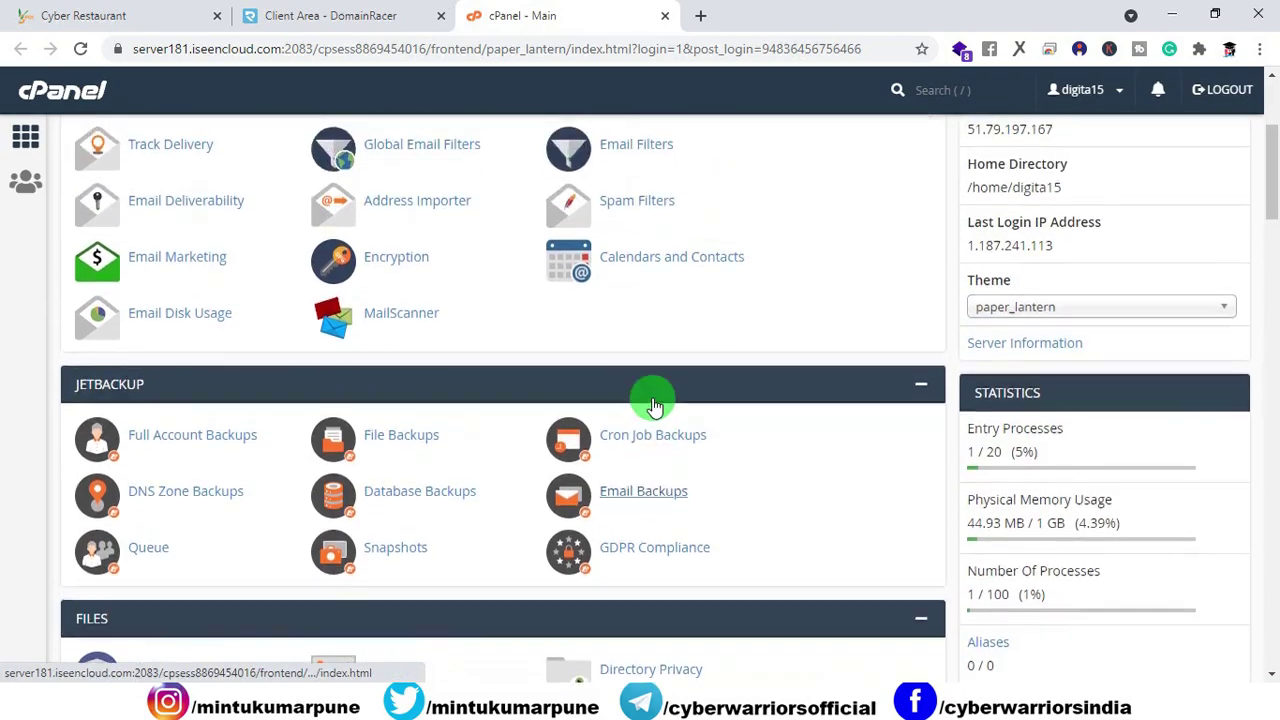
pyautogui.scroll(-4, 594, 491)
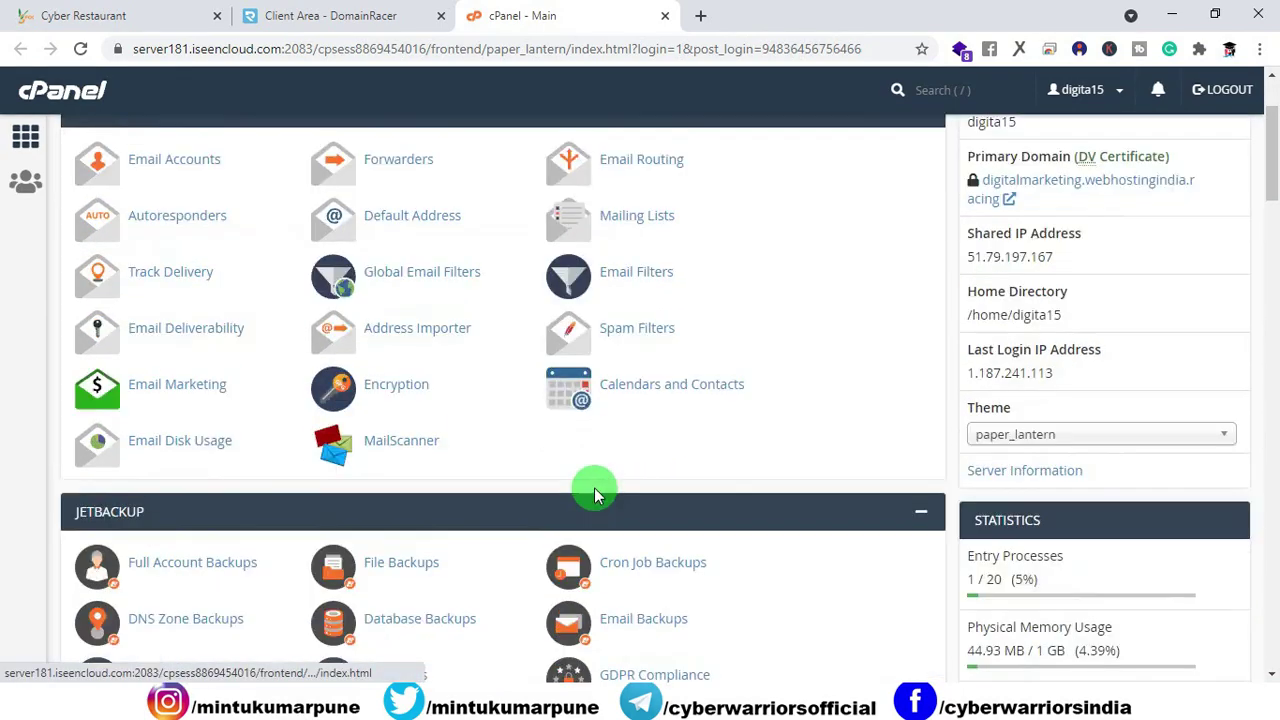
pyautogui.scroll(-2, 663, 440)
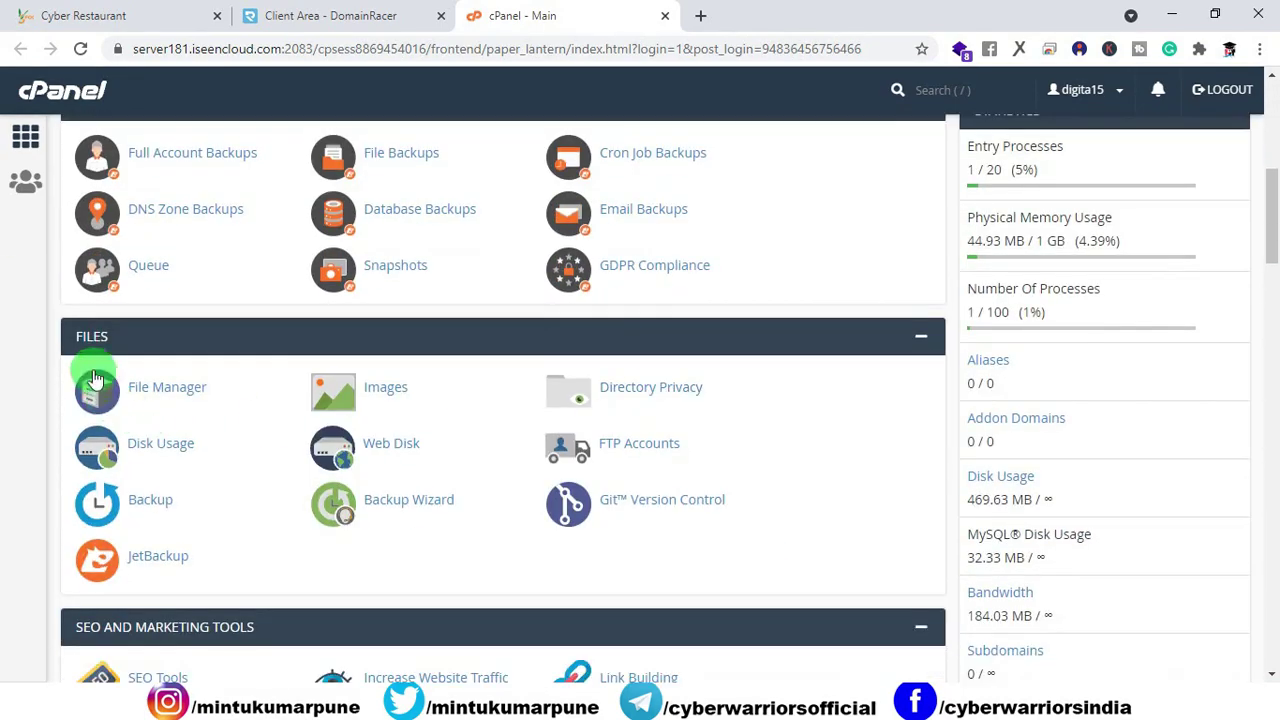
pyautogui.scroll(-3, 647, 547)
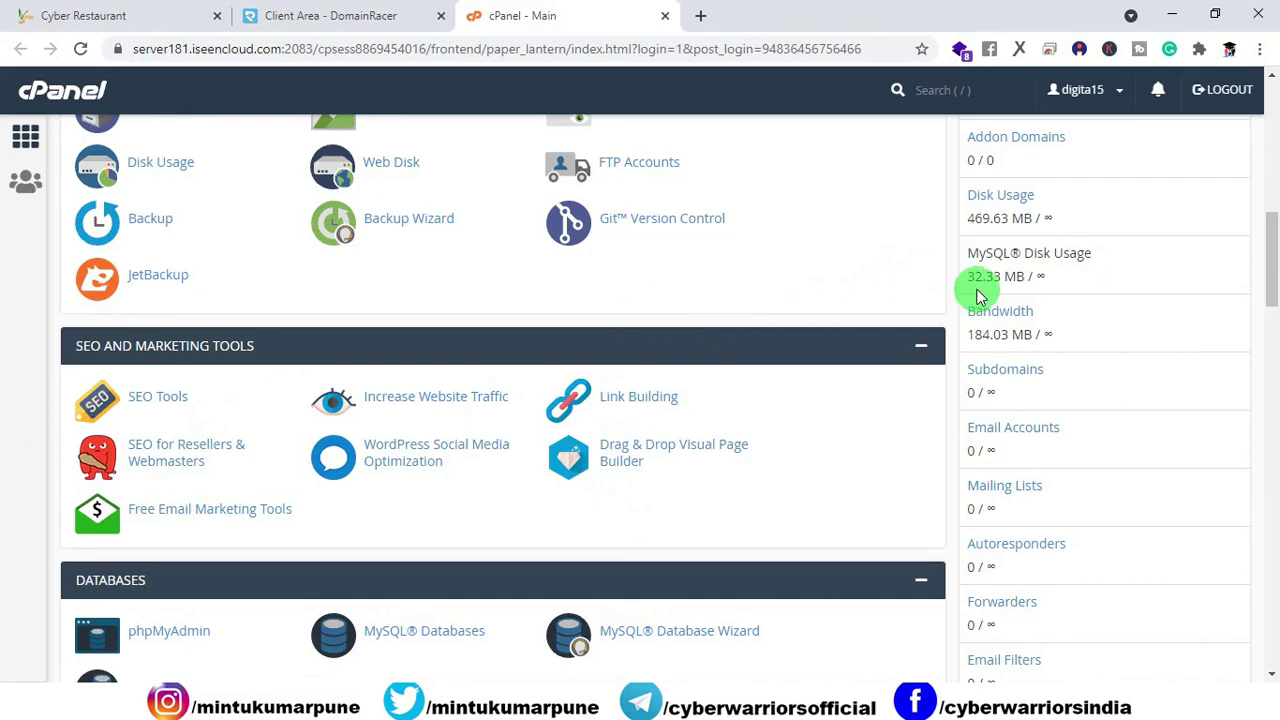
pyautogui.moveTo(1265, 256); pyautogui.dragTo(1234, 600)
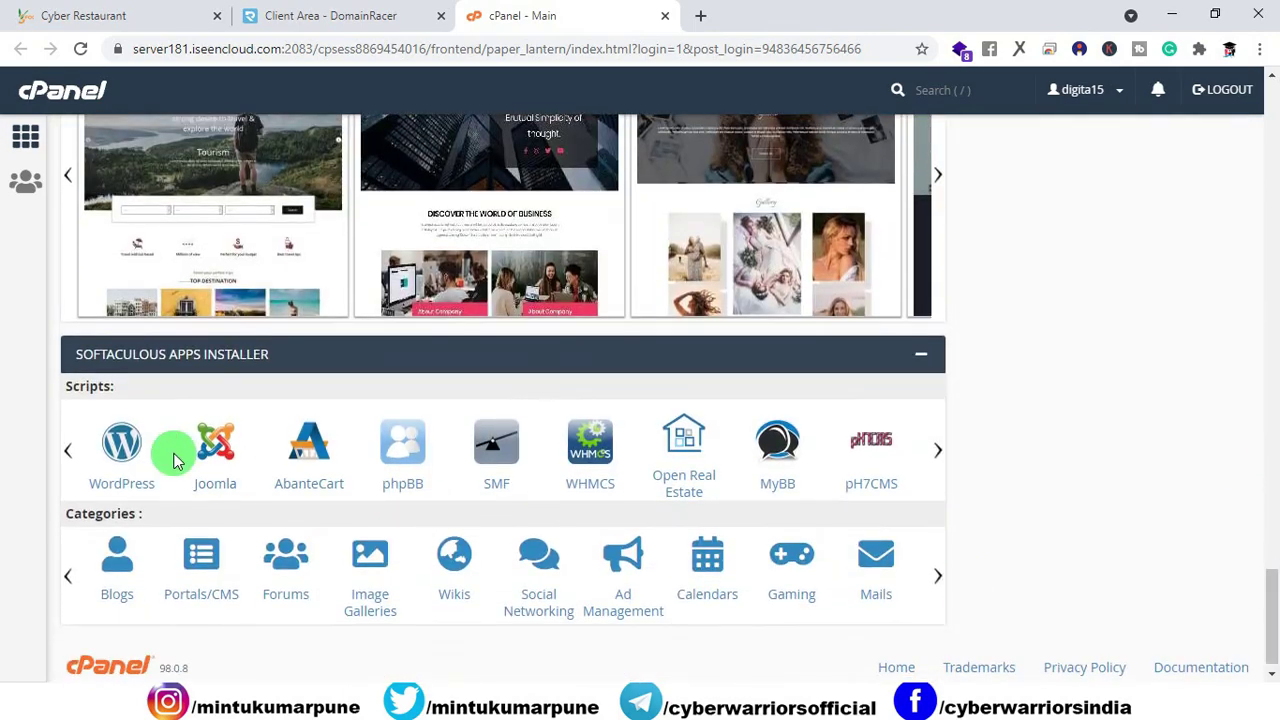
pyautogui.click(123, 448)
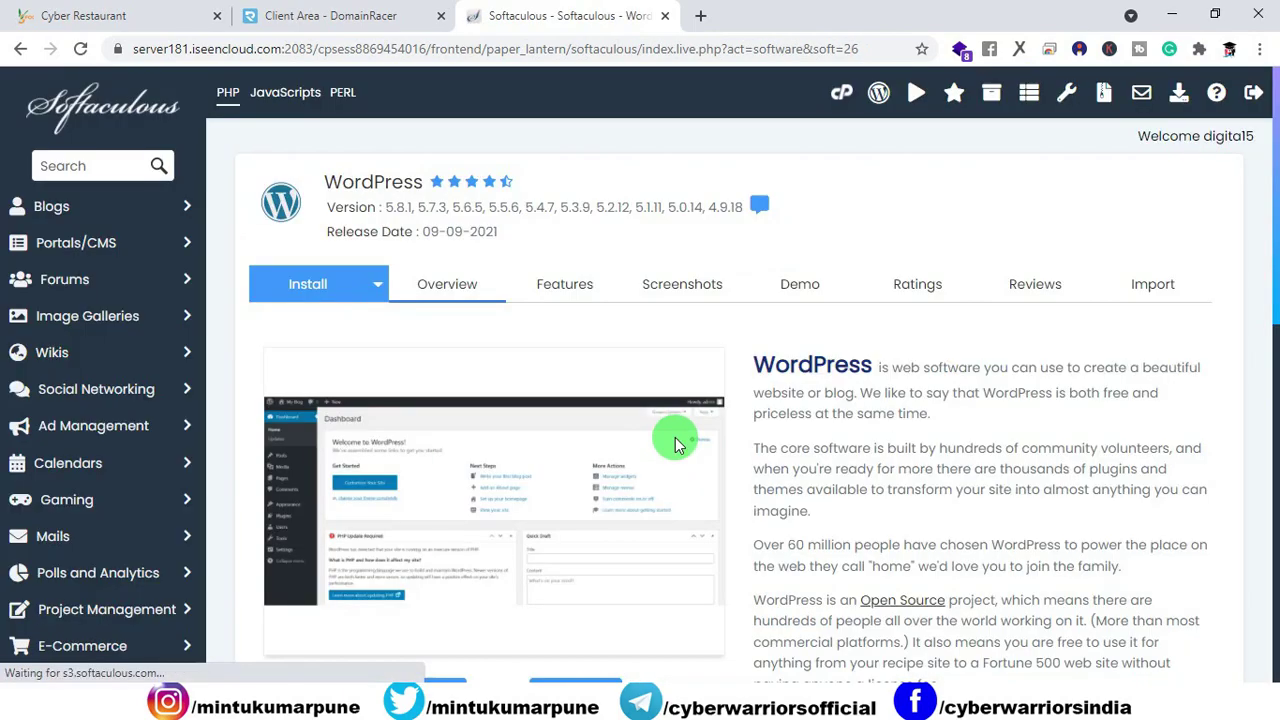
pyautogui.scroll(-3, 675, 445)
pyautogui.click(417, 418)
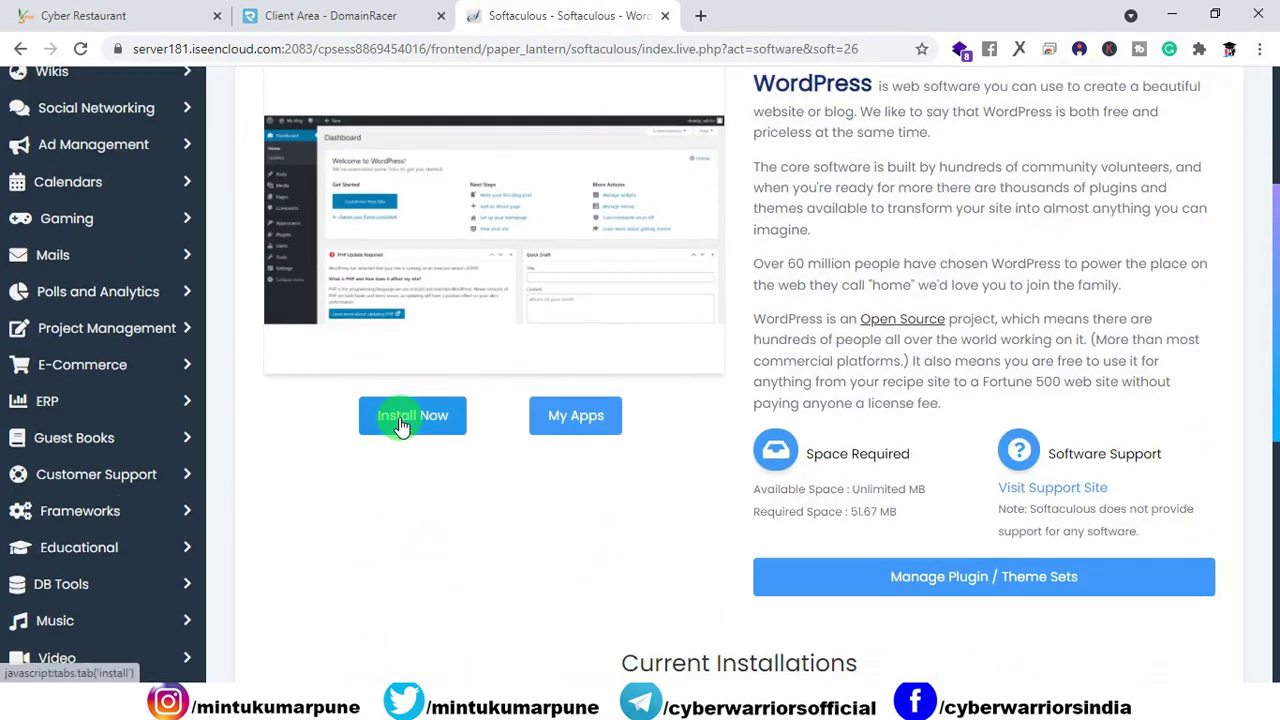
pyautogui.click(306, 206)
pyautogui.click(295, 225)
pyautogui.click(657, 203)
pyautogui.click(720, 210)
pyautogui.moveTo(720, 210); pyautogui.dragTo(678, 206)
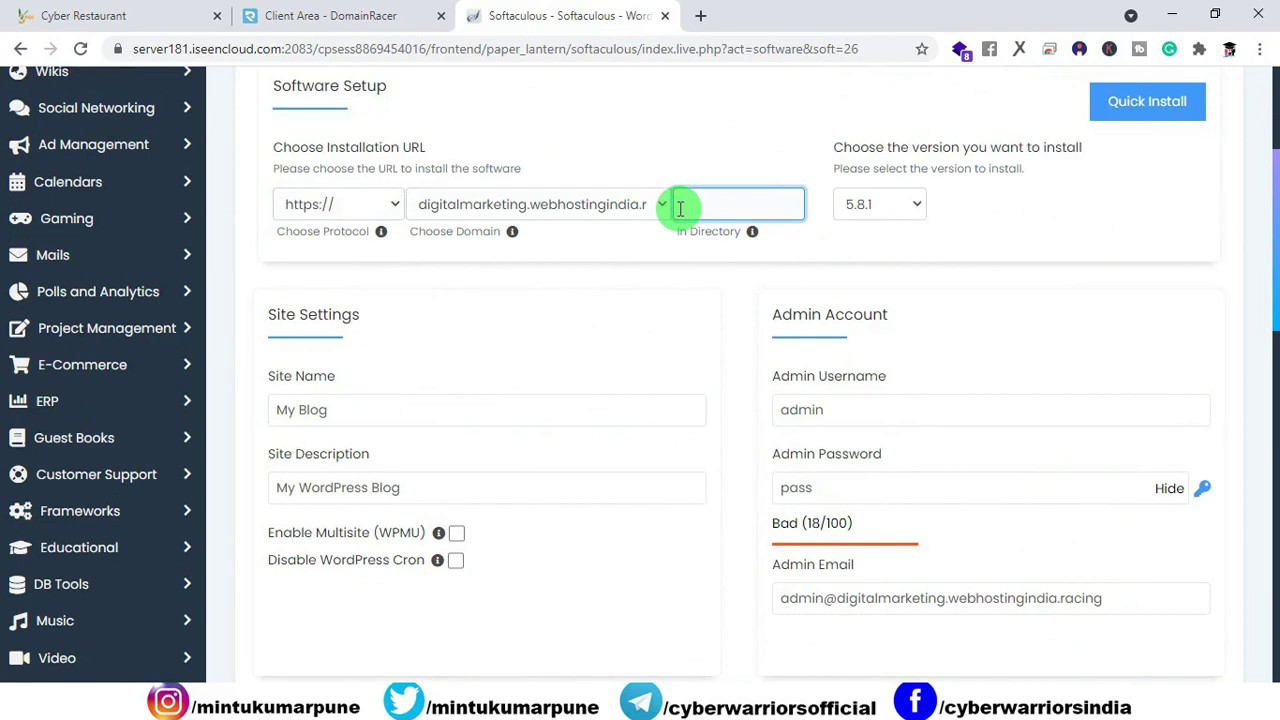
pyautogui.click(907, 207)
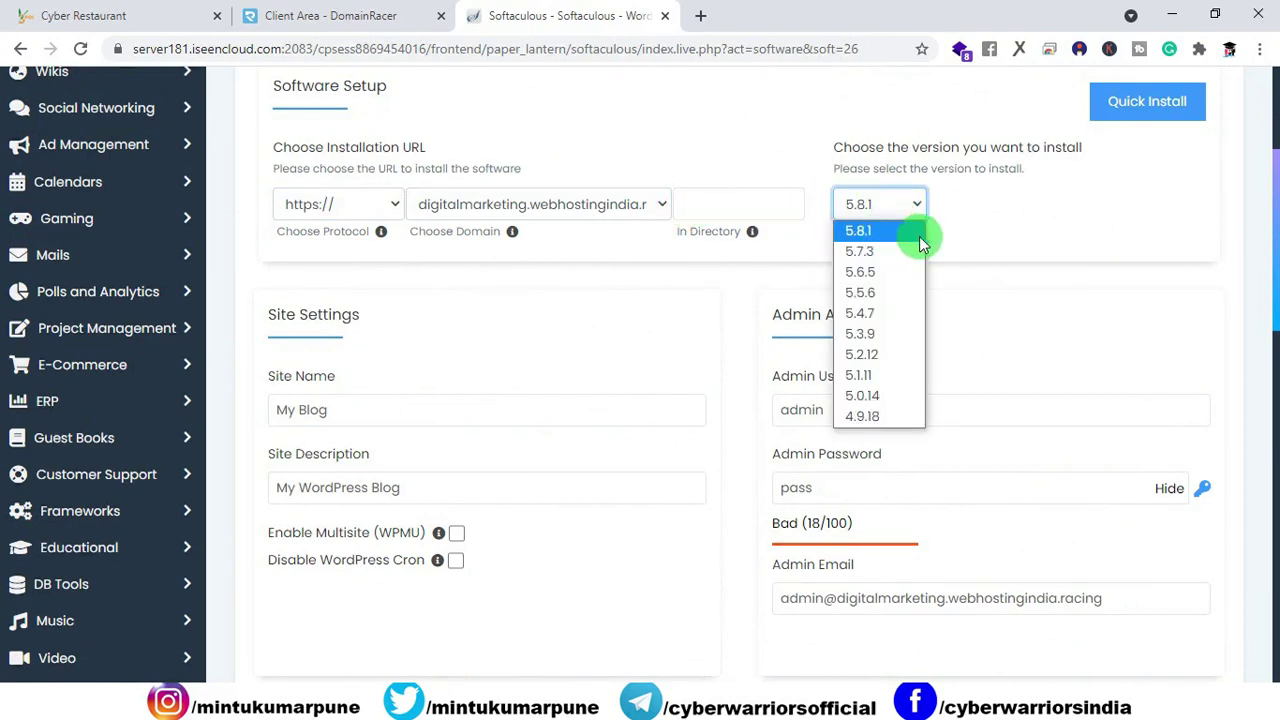
pyautogui.click(905, 236)
pyautogui.scroll(-1, 625, 345)
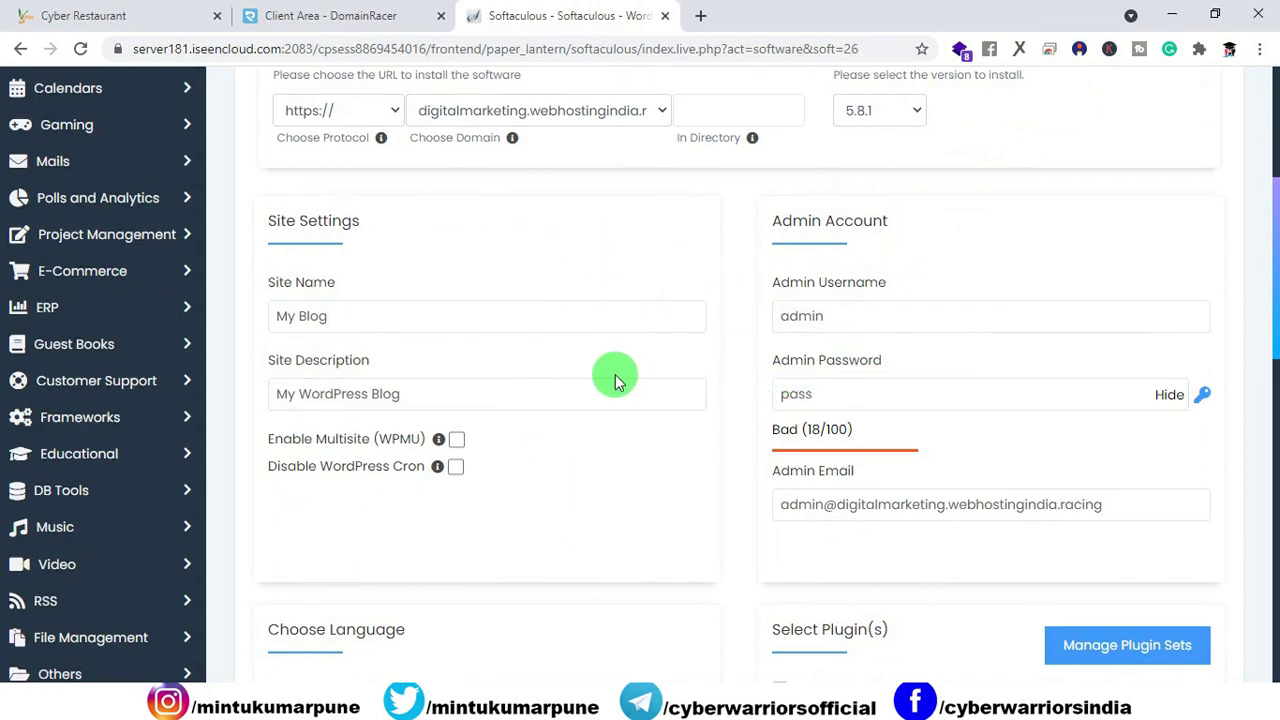
# - Hide the admin password in the Admin Account settings and replace it with a stronger password
pyautogui.click(1169, 395)
pyautogui.click(868, 400)
pyautogui.hotkey('ctrl', 'a')
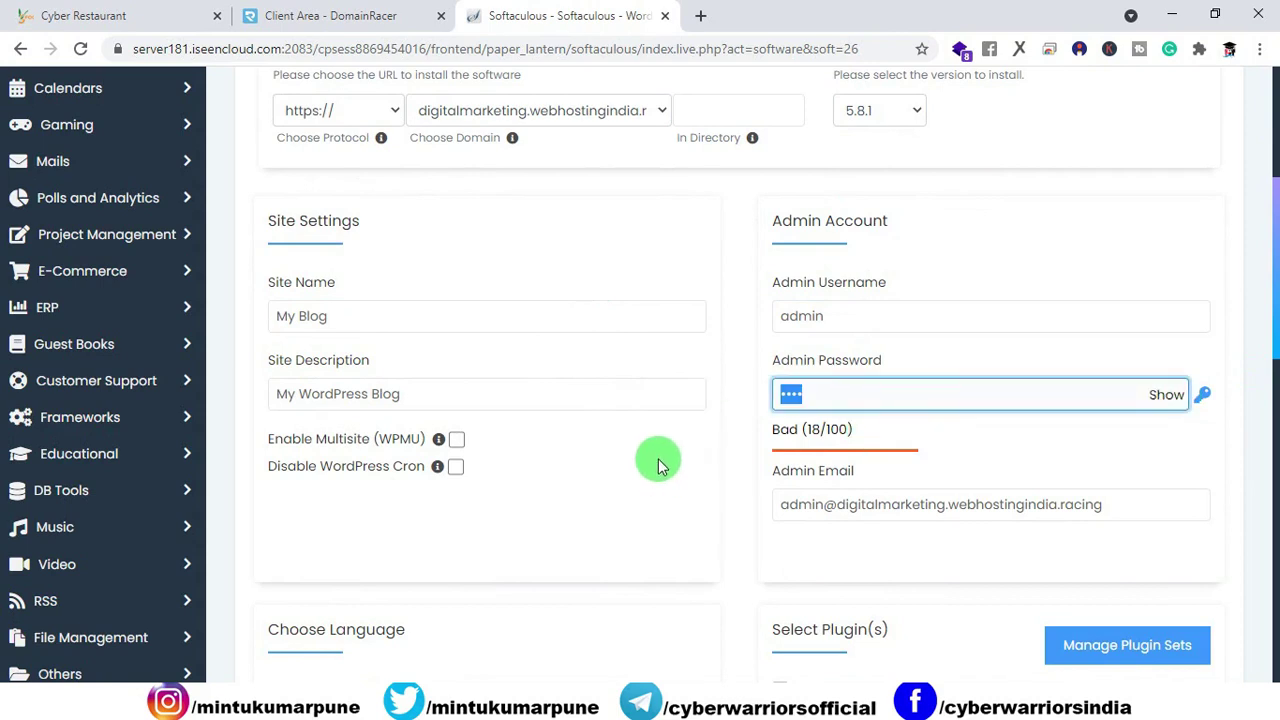
pyautogui.hotkey('ctrl', 'v')
pyautogui.click(796, 505)
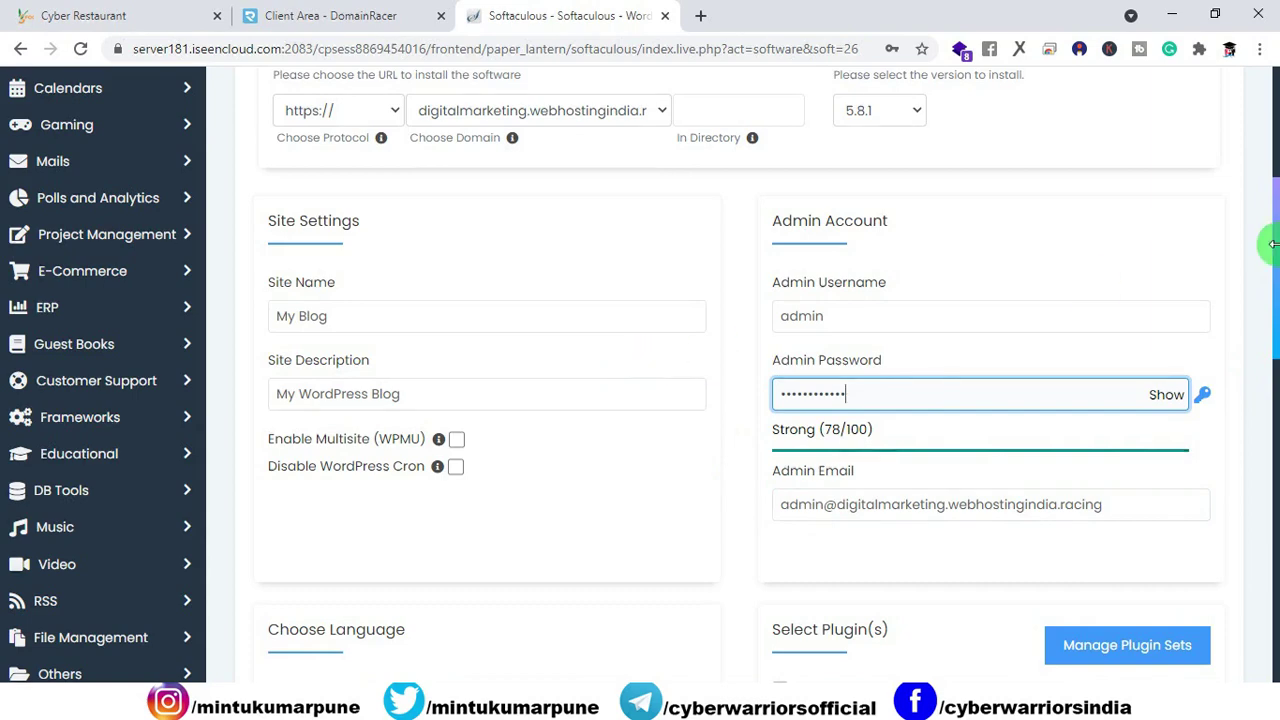
# - Install WordPress with the chosen settings and view the newly installed site in a new browser tab
pyautogui.moveTo(1262, 214); pyautogui.dragTo(1255, 657)
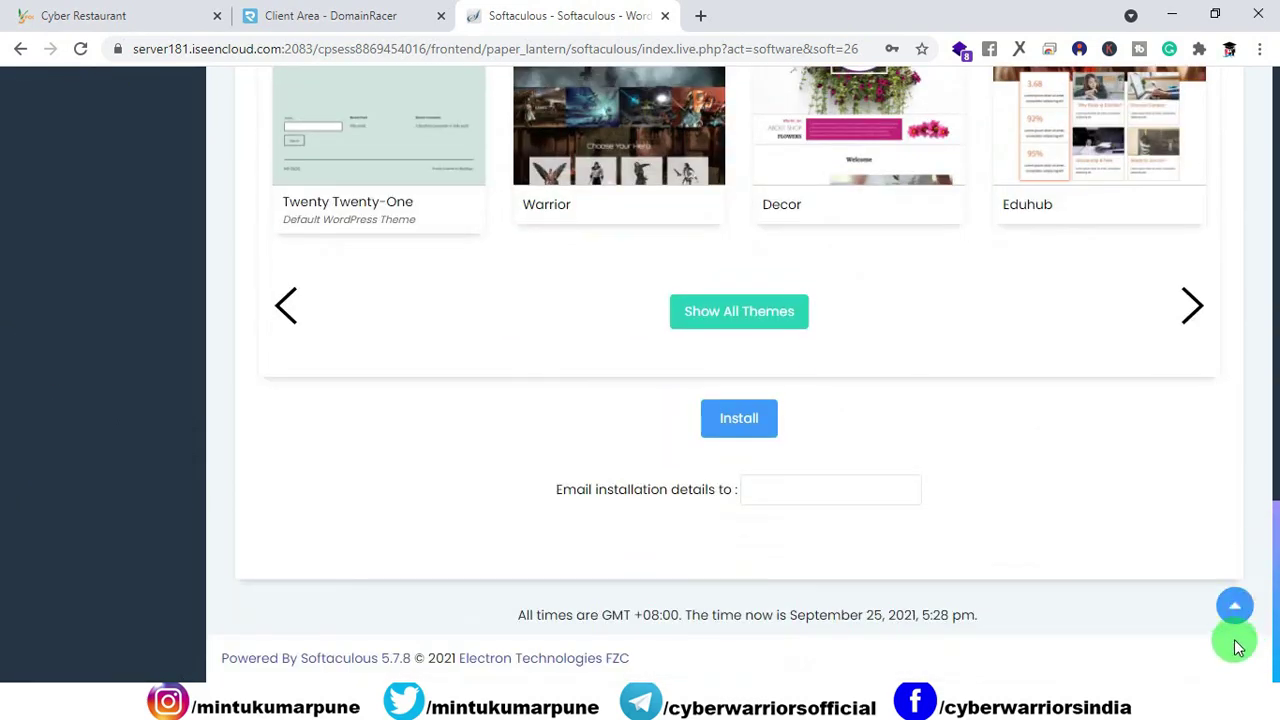
pyautogui.click(738, 418)
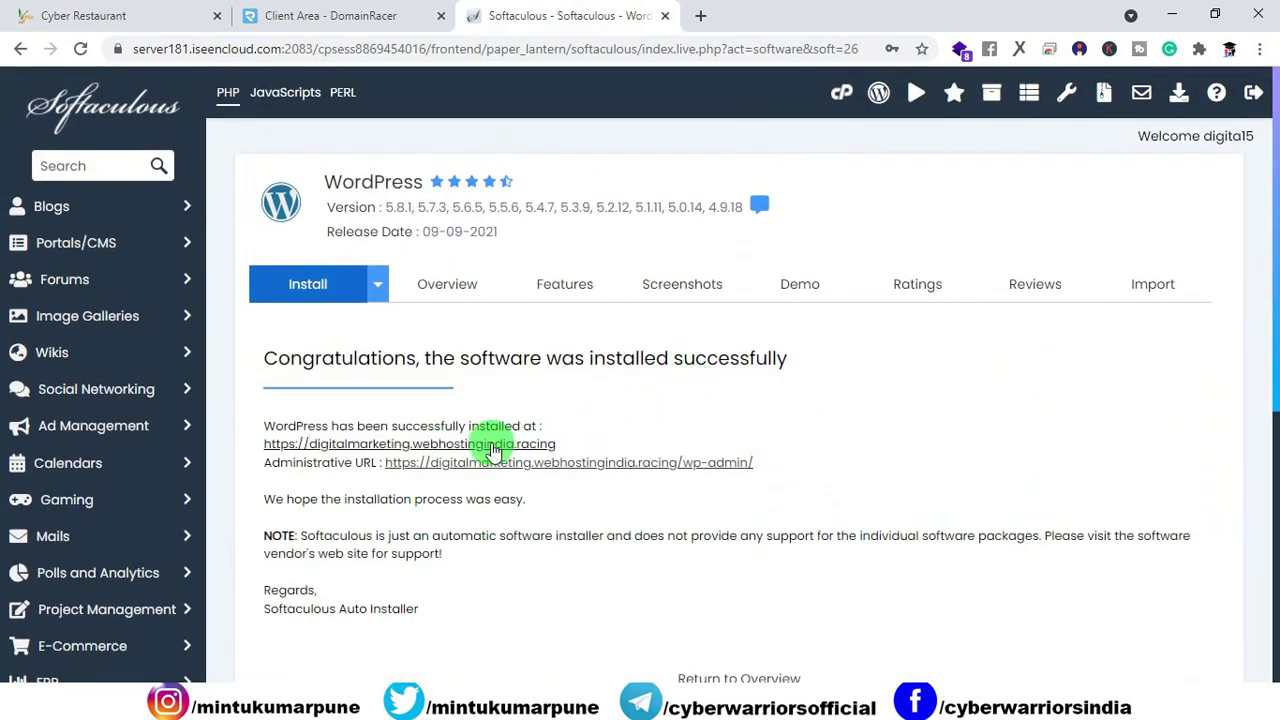
pyautogui.rightClick(466, 452)
pyautogui.click(505, 464)
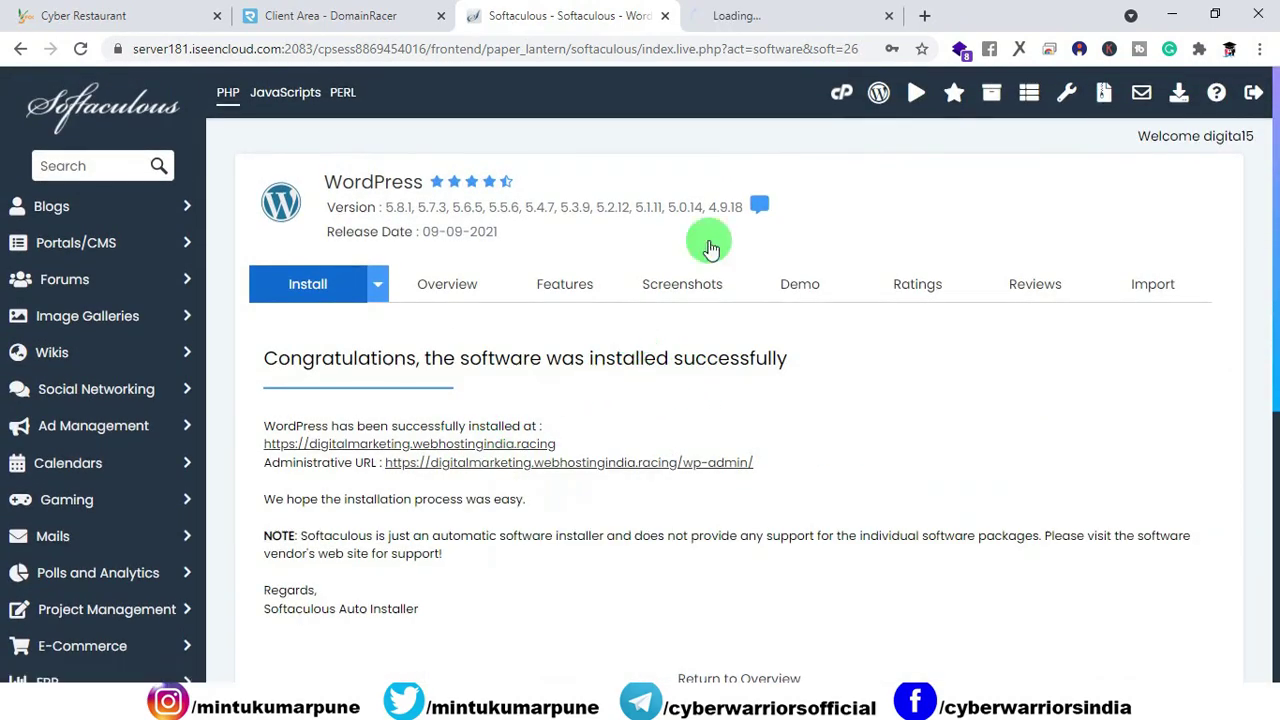
pyautogui.click(803, 20)
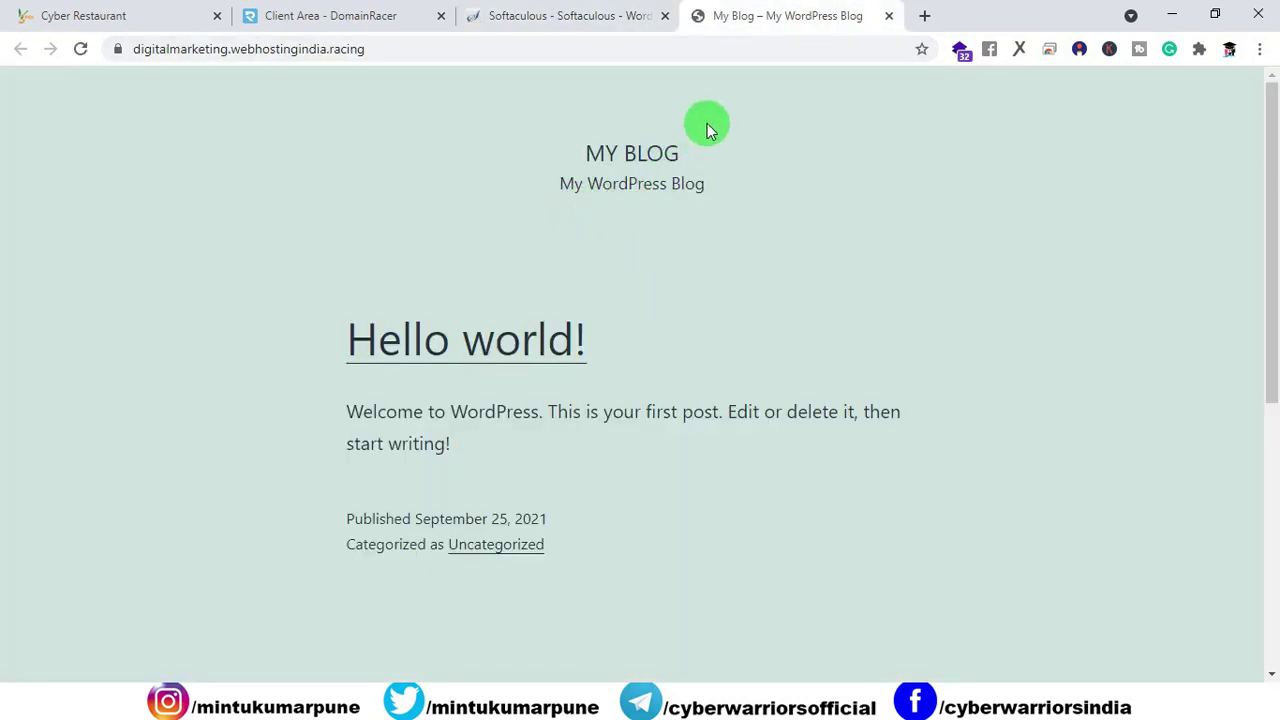
# - Copy the new site's web address and close the DomainRacer client area and Softaculous tabs
pyautogui.click(423, 57)
pyautogui.hotkey('ctrl', 'c')
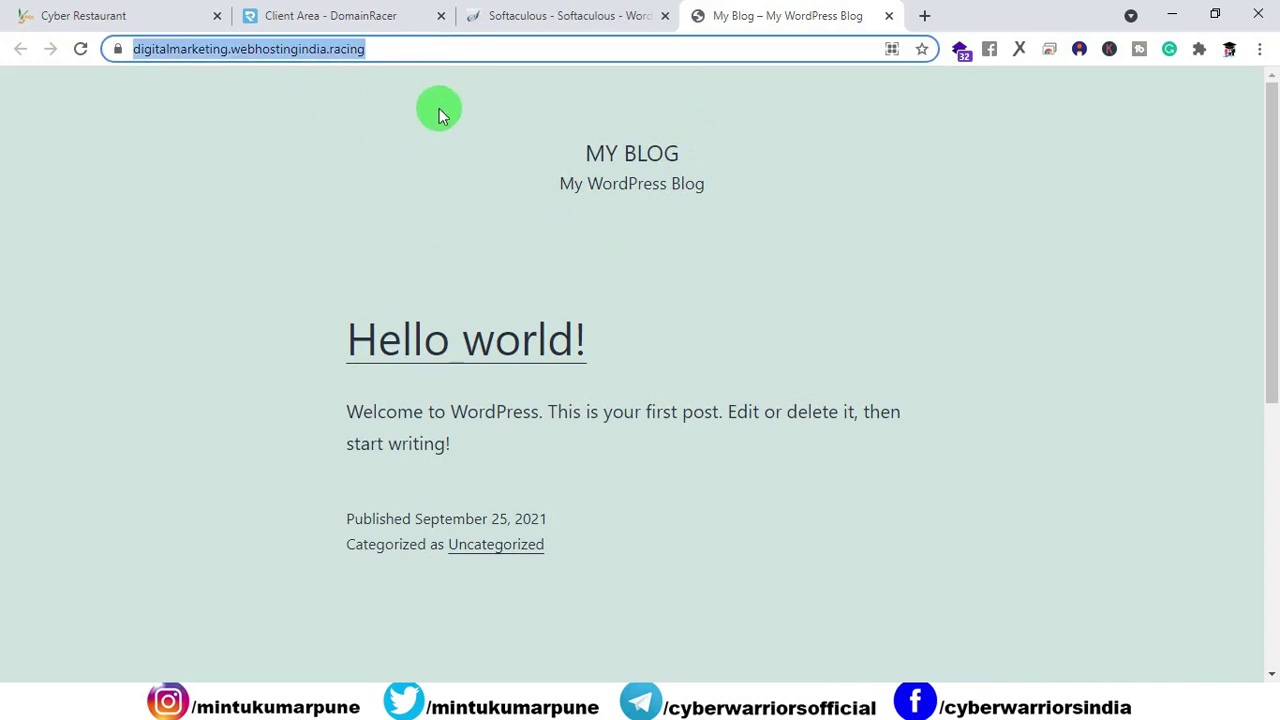
pyautogui.click(442, 130)
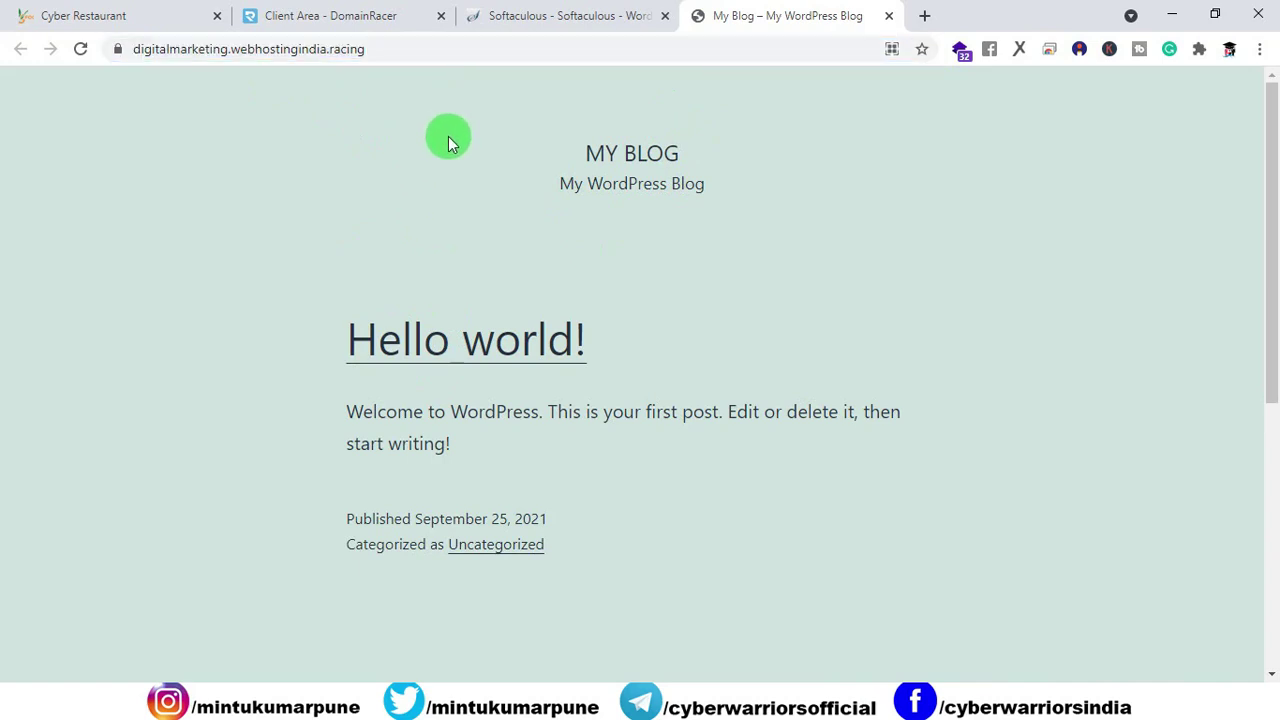
pyautogui.click(441, 16)
pyautogui.click(441, 16)
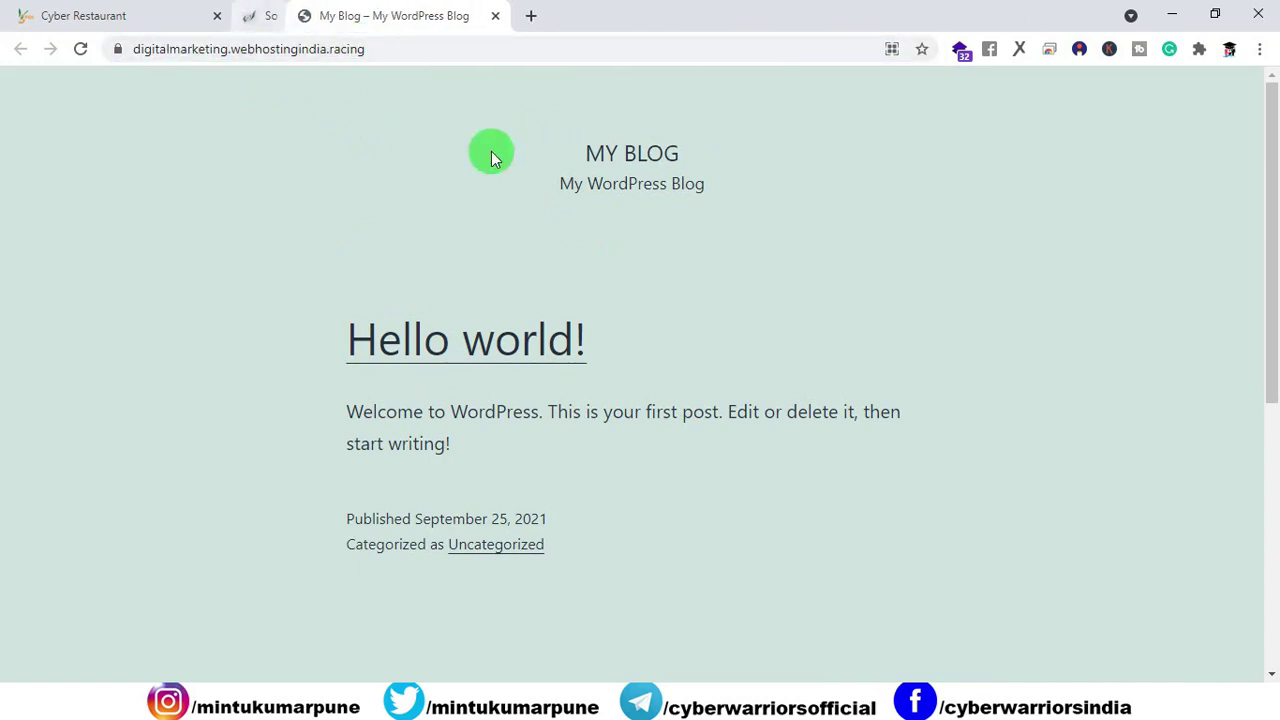
# - Open the copied site address with wp-admin appended in a new tab and log in to the WordPress dashboard
pyautogui.hotkey('ctrl', 't')
pyautogui.hotkey('ctrl', 'v')
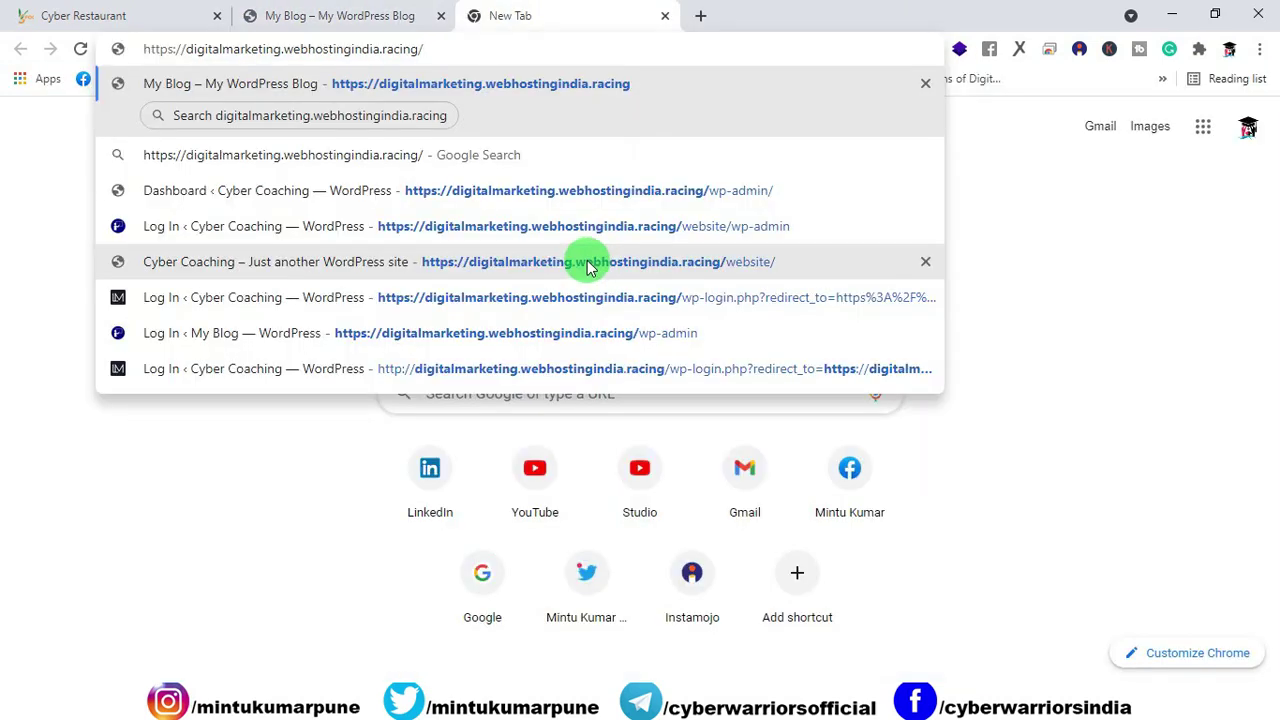
pyautogui.write('wp-admin')
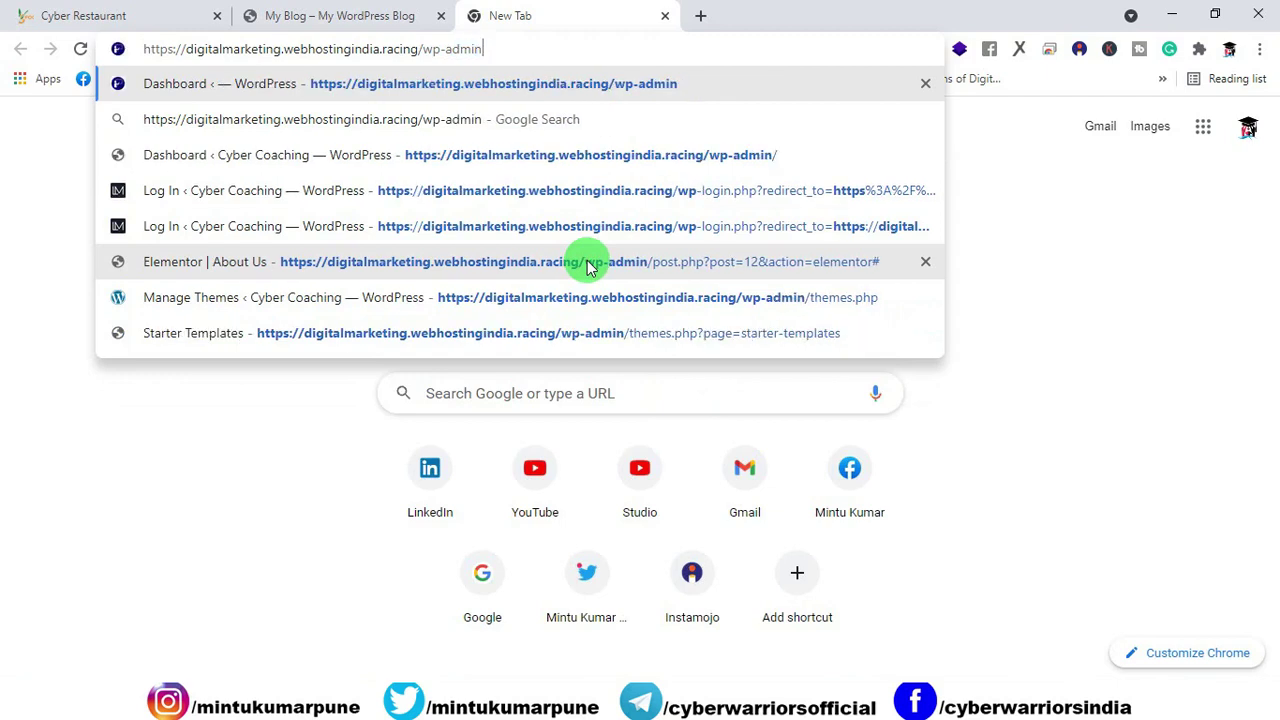
pyautogui.press('Return')
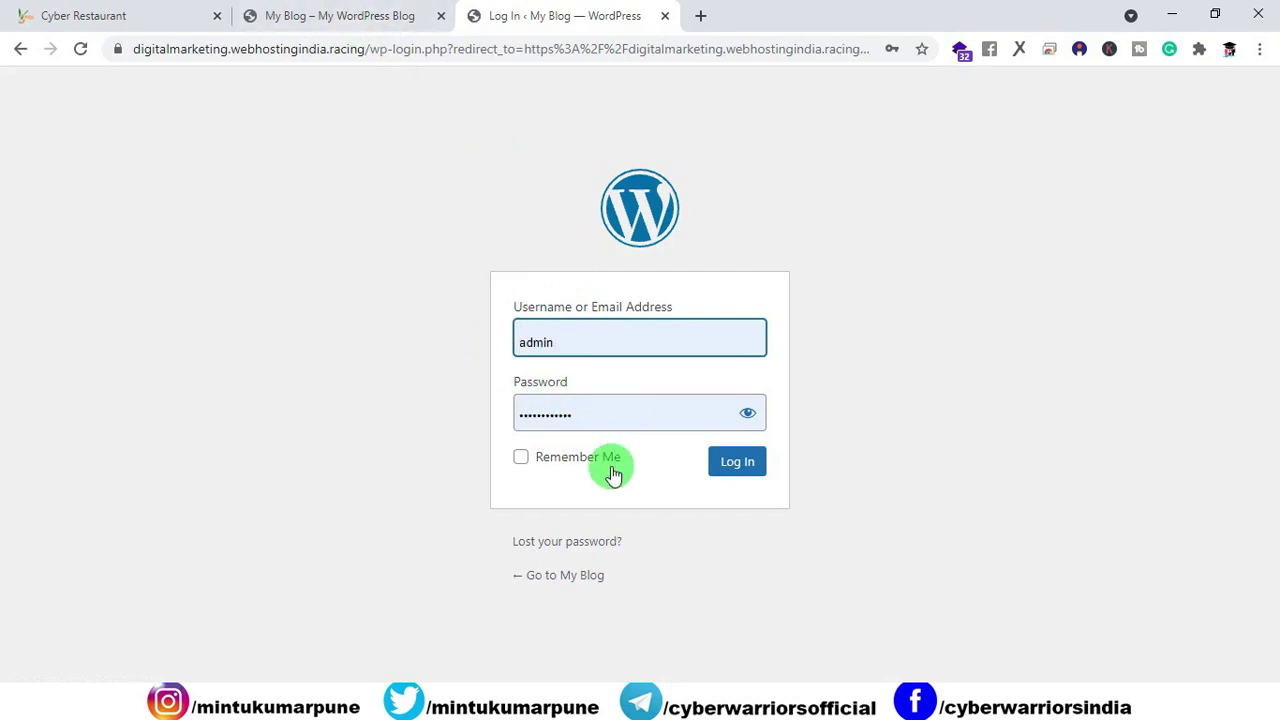
pyautogui.click(727, 467)
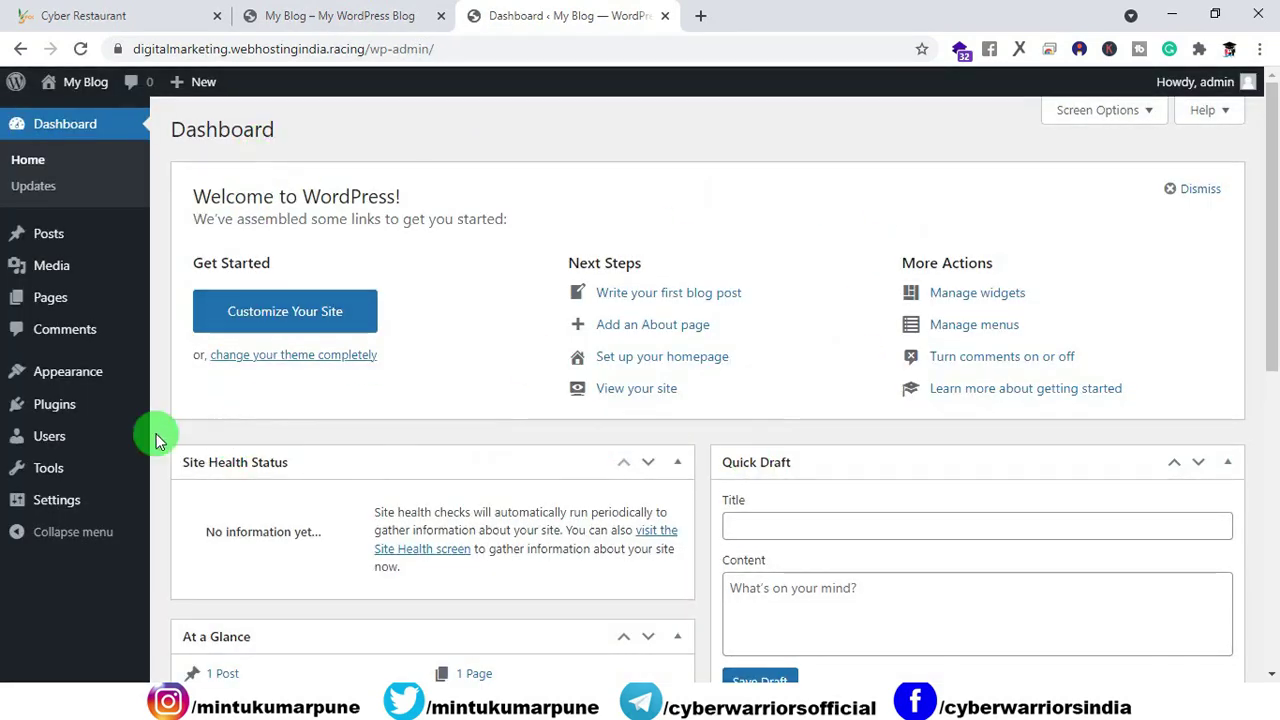
# - Bulk delete the installed Akismet Anti-Spam and Hello Dolly plugins
pyautogui.click(55, 415)
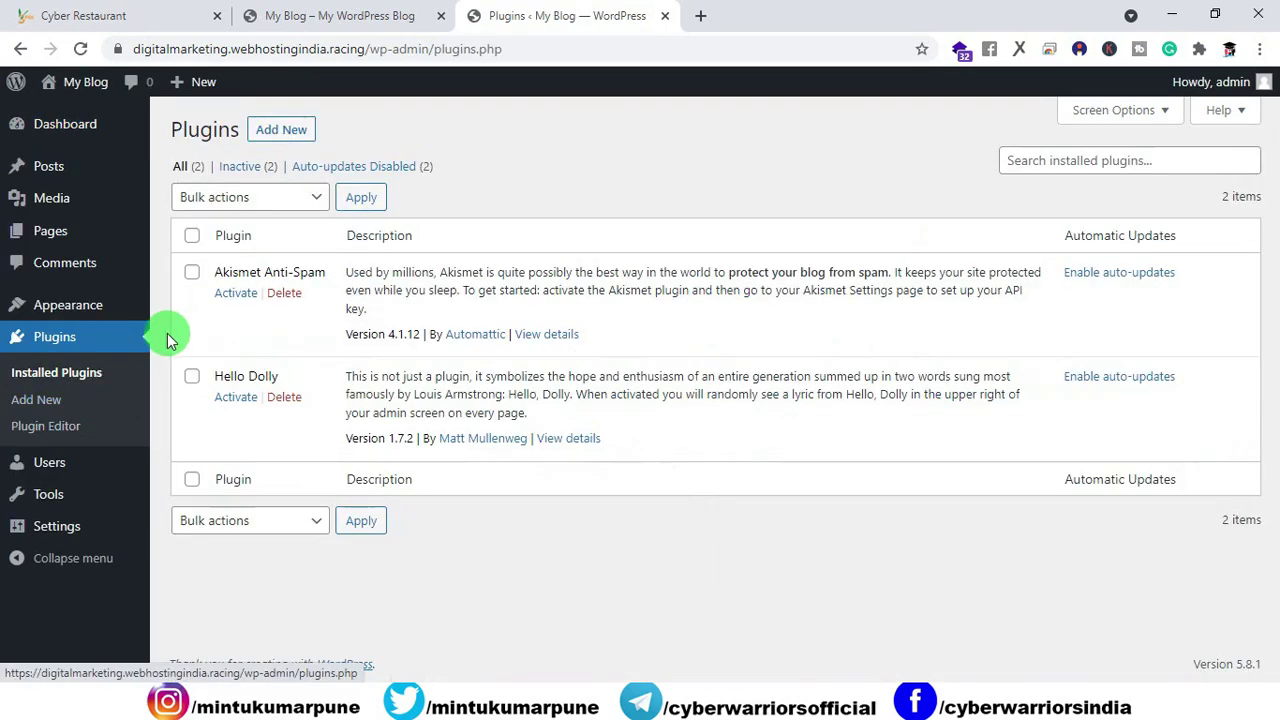
pyautogui.click(207, 205)
pyautogui.click(217, 294)
pyautogui.click(360, 197)
pyautogui.click(731, 177)
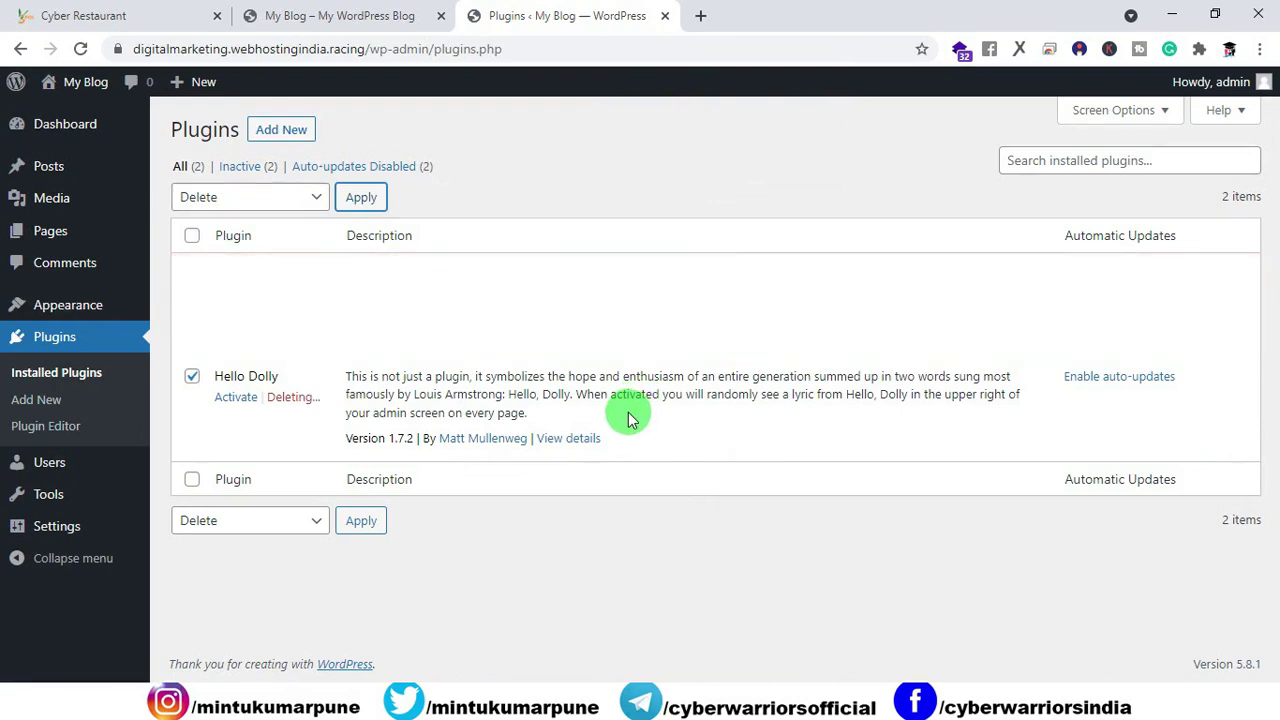
# - Search the plugin directory for astra and install the Starter Templates and Astra Widgets plugins
pyautogui.click(286, 134)
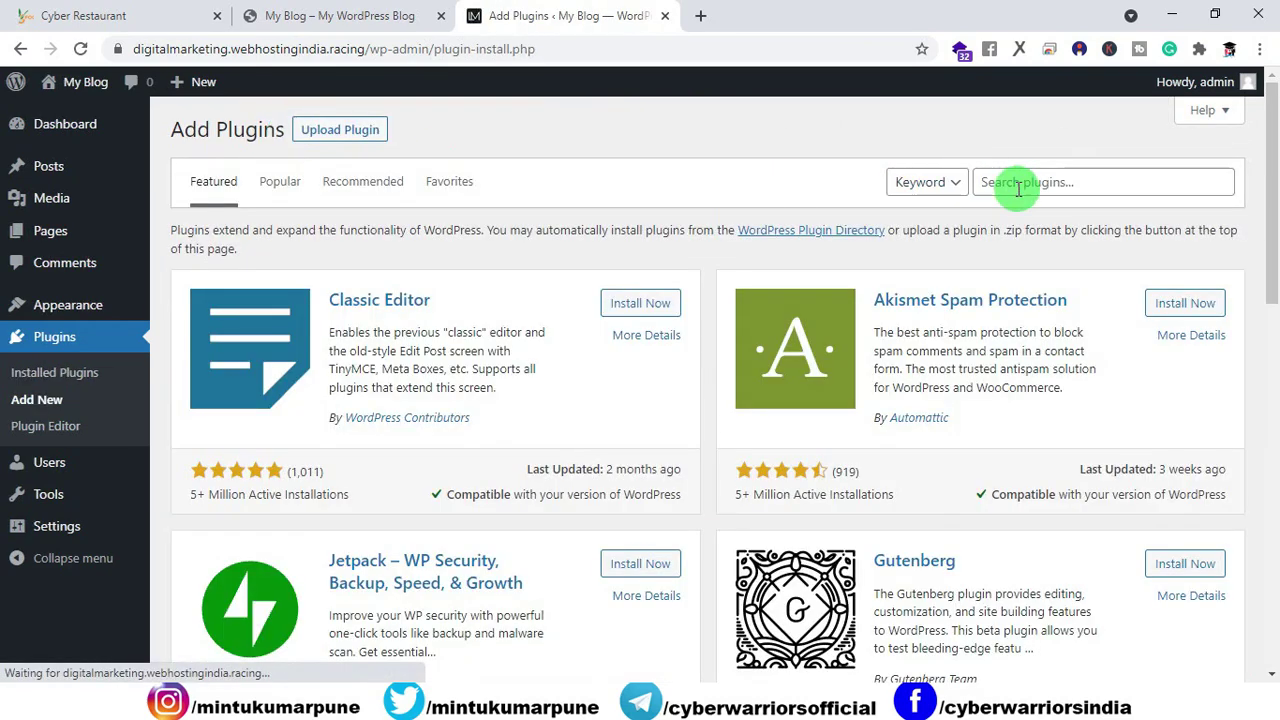
pyautogui.click(1012, 182)
pyautogui.write('astra')
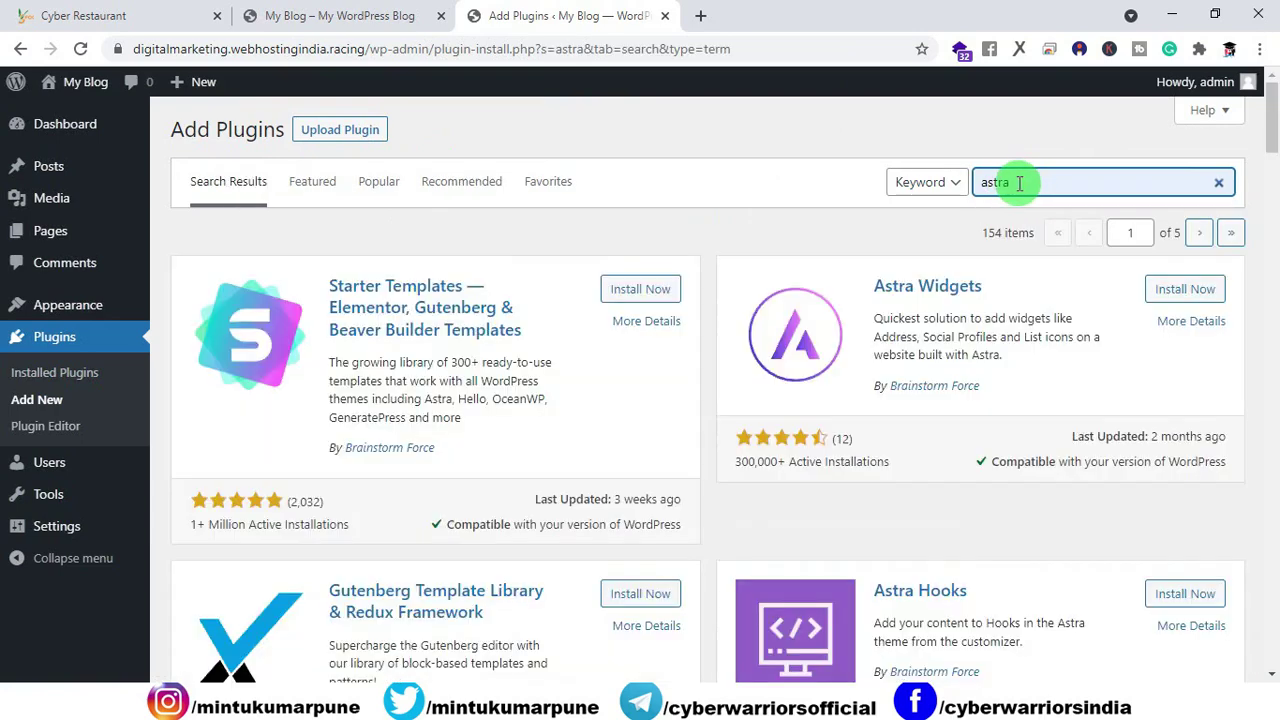
pyautogui.click(630, 289)
pyautogui.click(1178, 289)
# - Search the plugin directory for wpforms lite and install Contact Form by WPForms
pyautogui.moveTo(1006, 181); pyautogui.dragTo(968, 197)
pyautogui.write('wpforms lite')
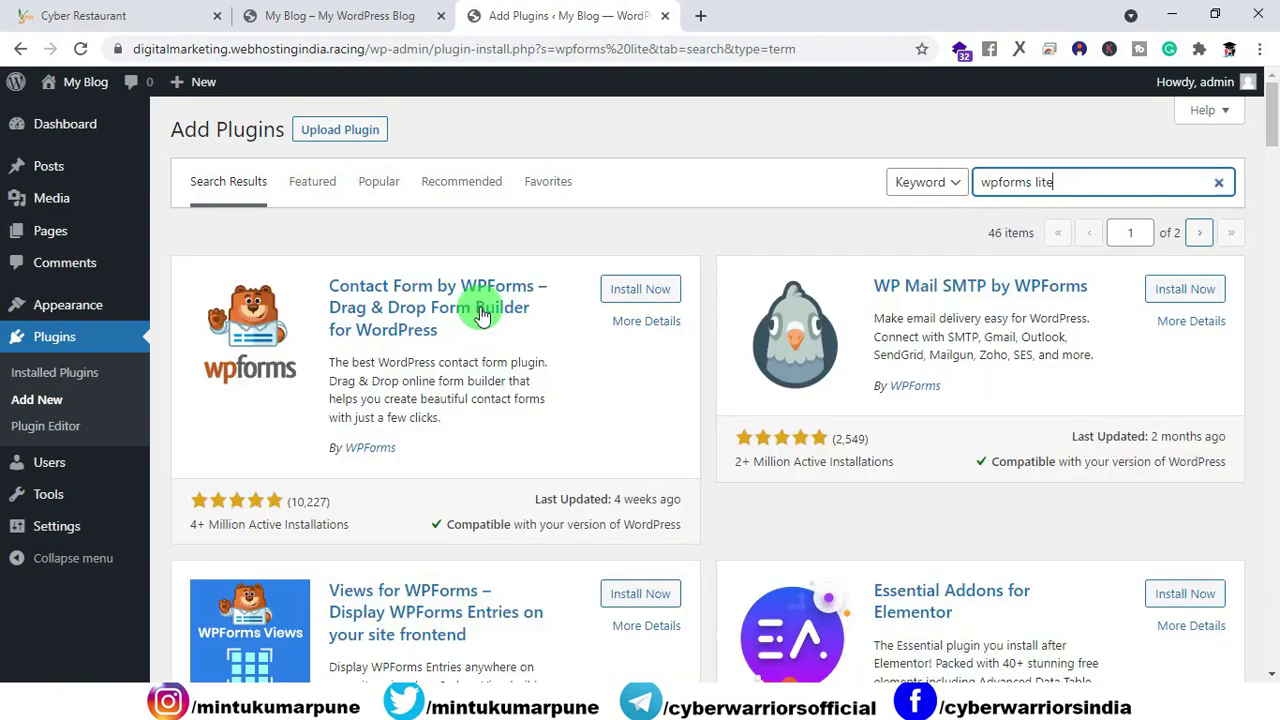
pyautogui.click(638, 289)
# - Search the plugin directory for elementor and install Elementor Website Builder
pyautogui.moveTo(1058, 183); pyautogui.dragTo(943, 191)
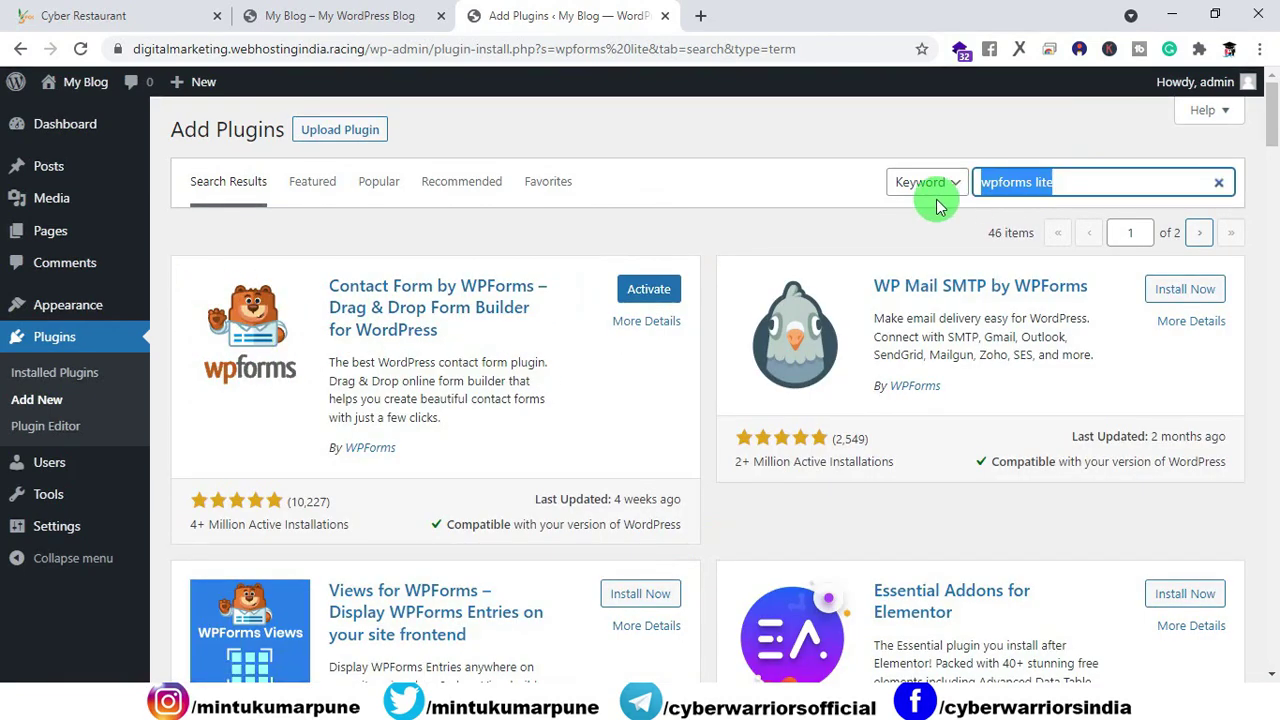
pyautogui.write('elementor')
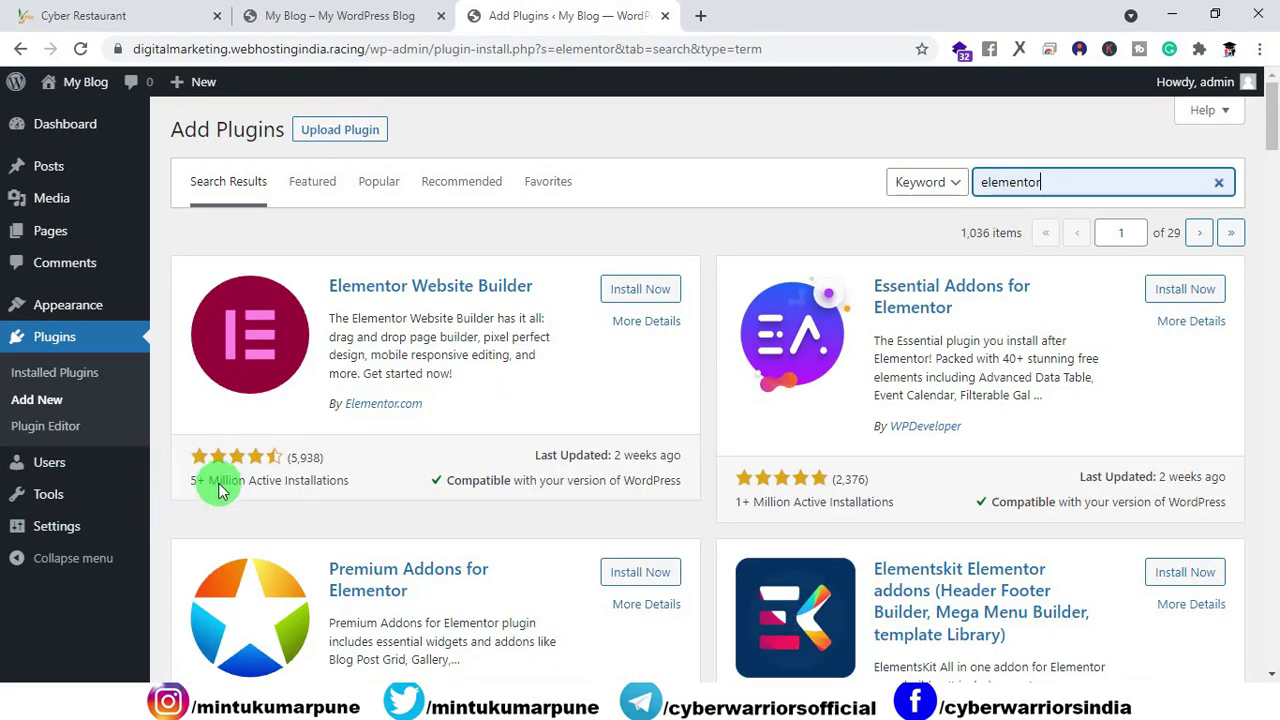
pyautogui.click(622, 289)
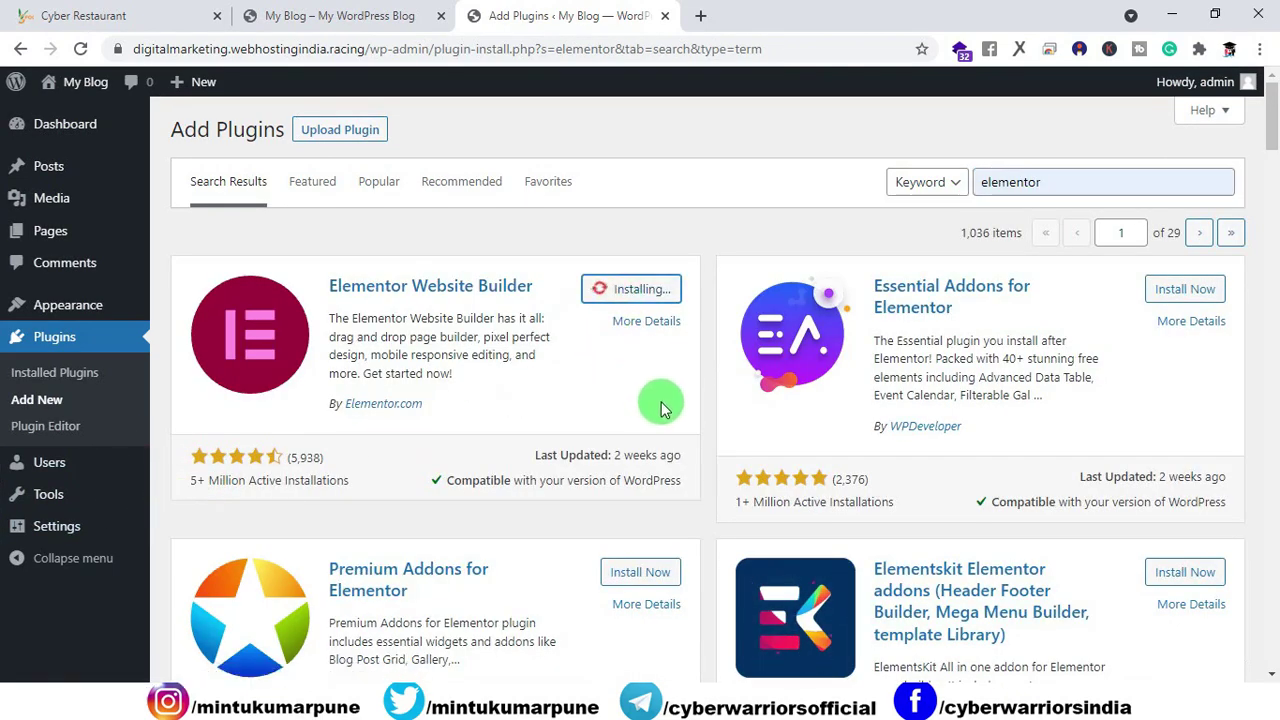
# - Bulk activate all installed plugins: Astra Widgets, Elementor, Starter Templates and WPForms Lite
pyautogui.click(40, 376)
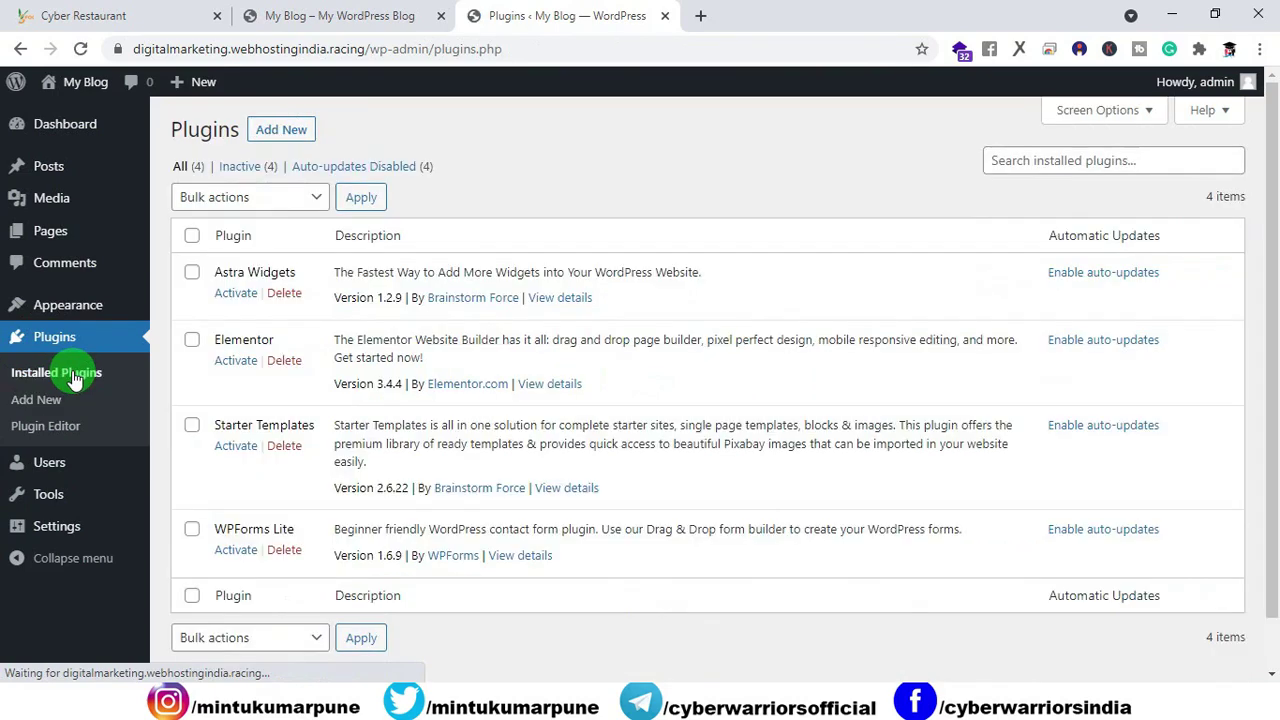
pyautogui.click(192, 241)
pyautogui.click(295, 197)
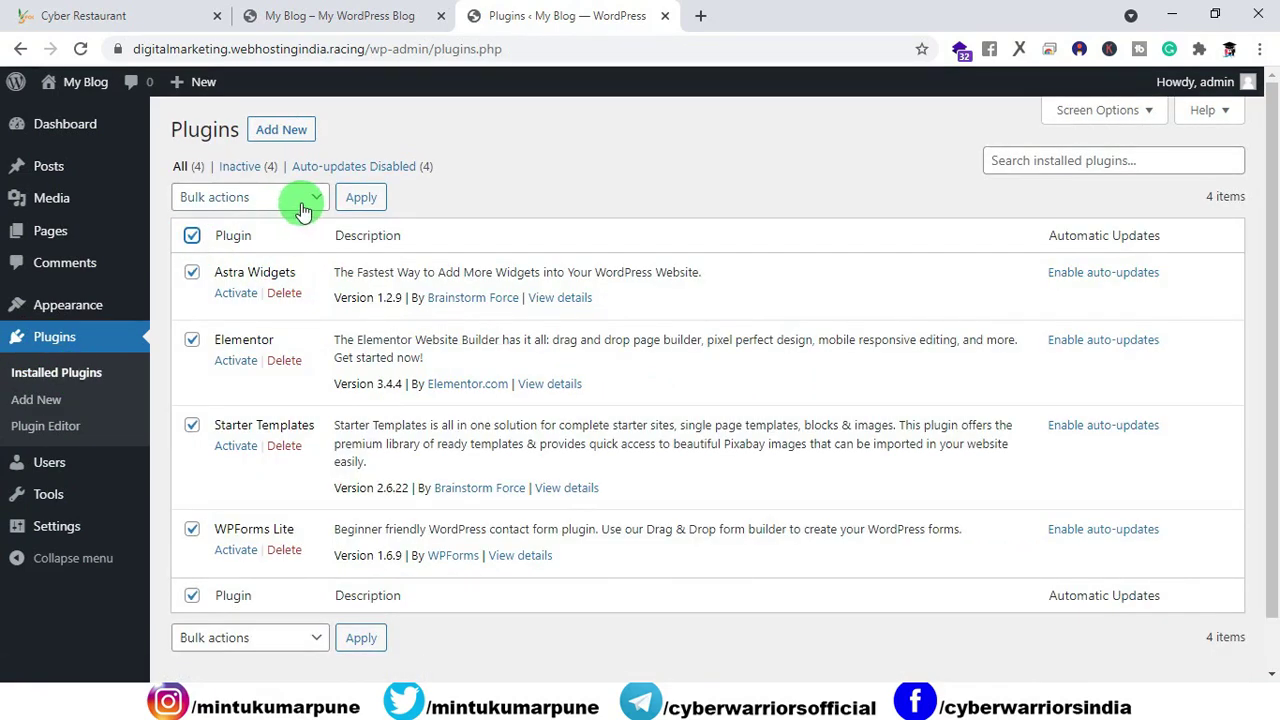
pyautogui.click(245, 241)
pyautogui.click(358, 197)
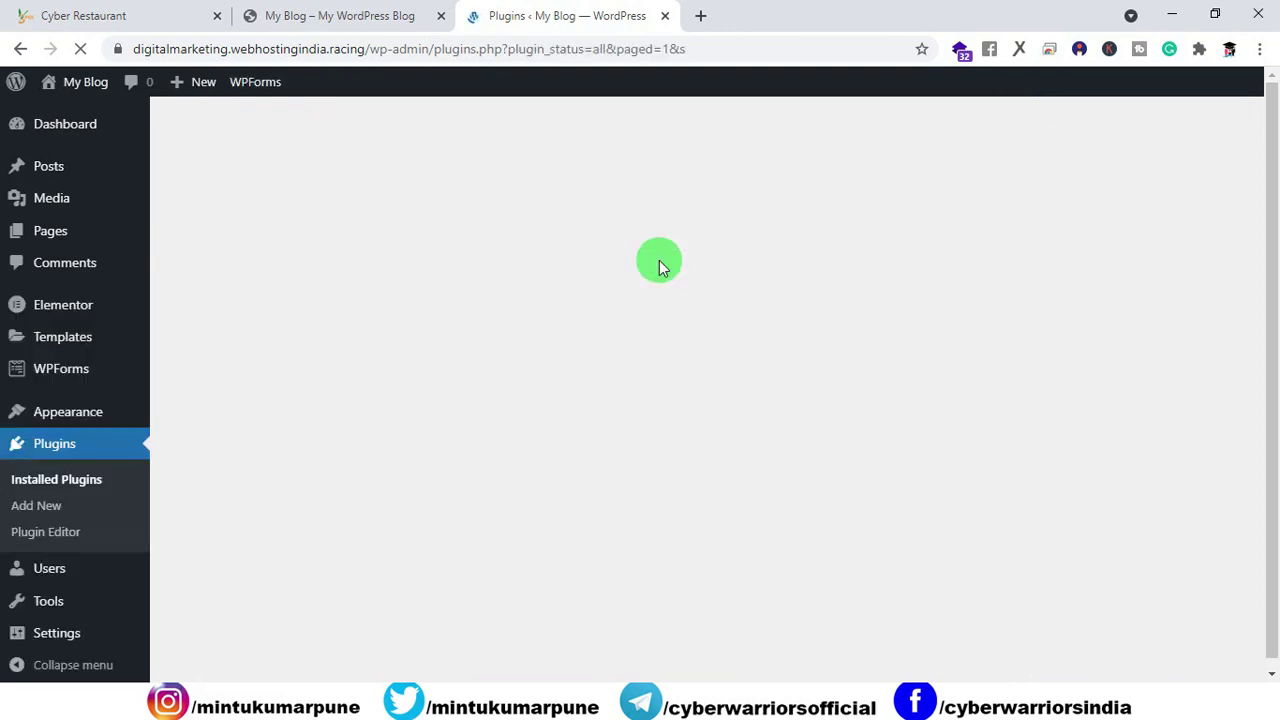
# - Open the site's front end from the dashboard in a new browser tab and close the old My Blog tab
pyautogui.click(315, 17)
pyautogui.moveTo(315, 17); pyautogui.dragTo(590, 18)
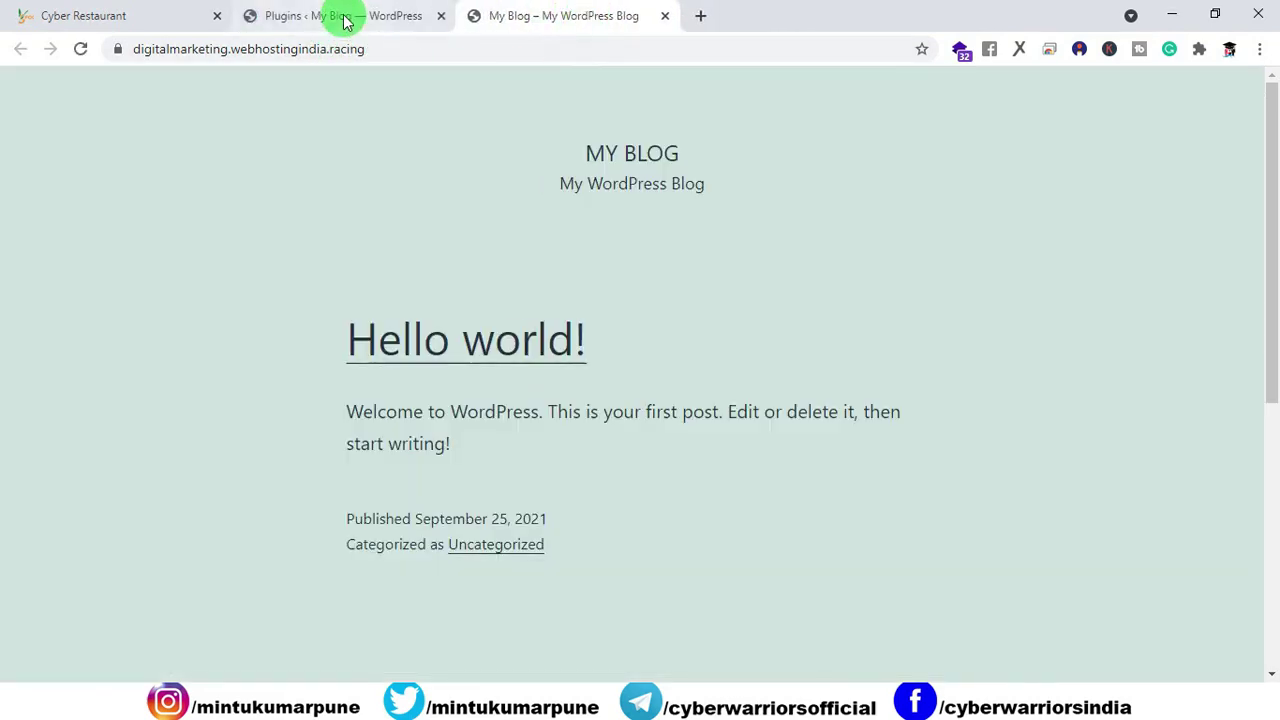
pyautogui.click(343, 17)
pyautogui.moveTo(80, 84)
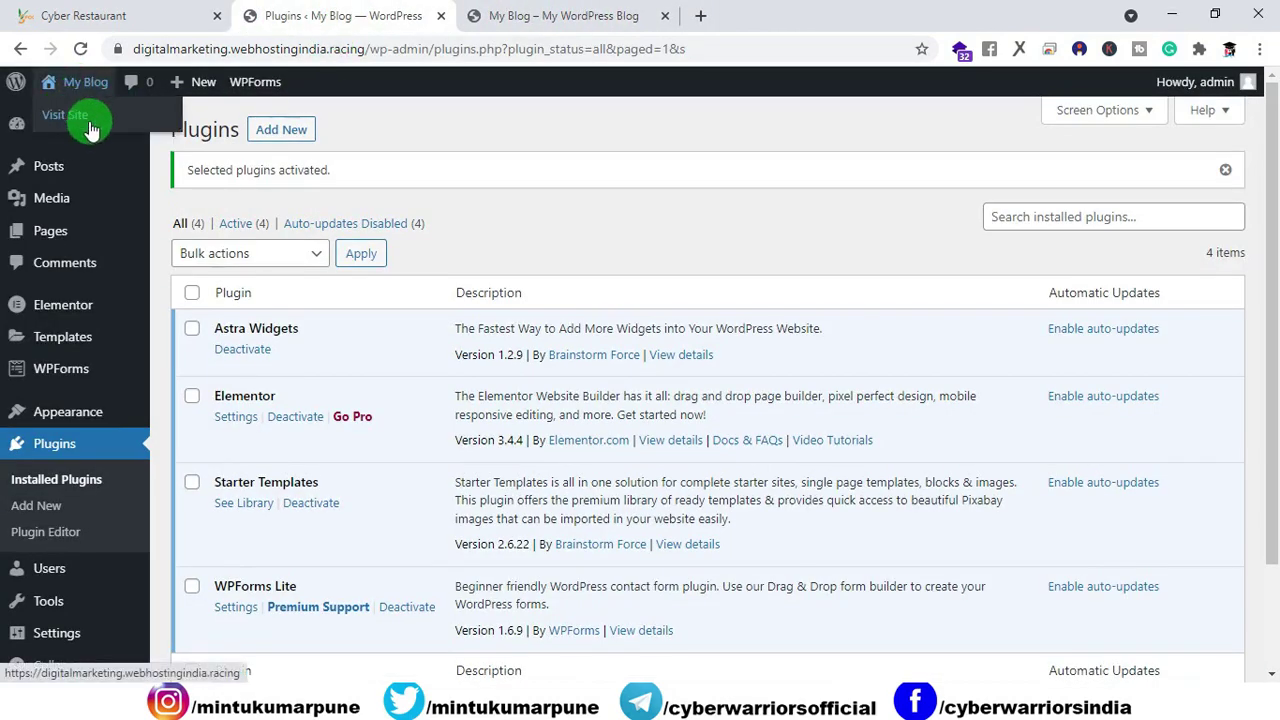
pyautogui.rightClick(94, 116)
pyautogui.click(104, 128)
pyautogui.click(537, 15)
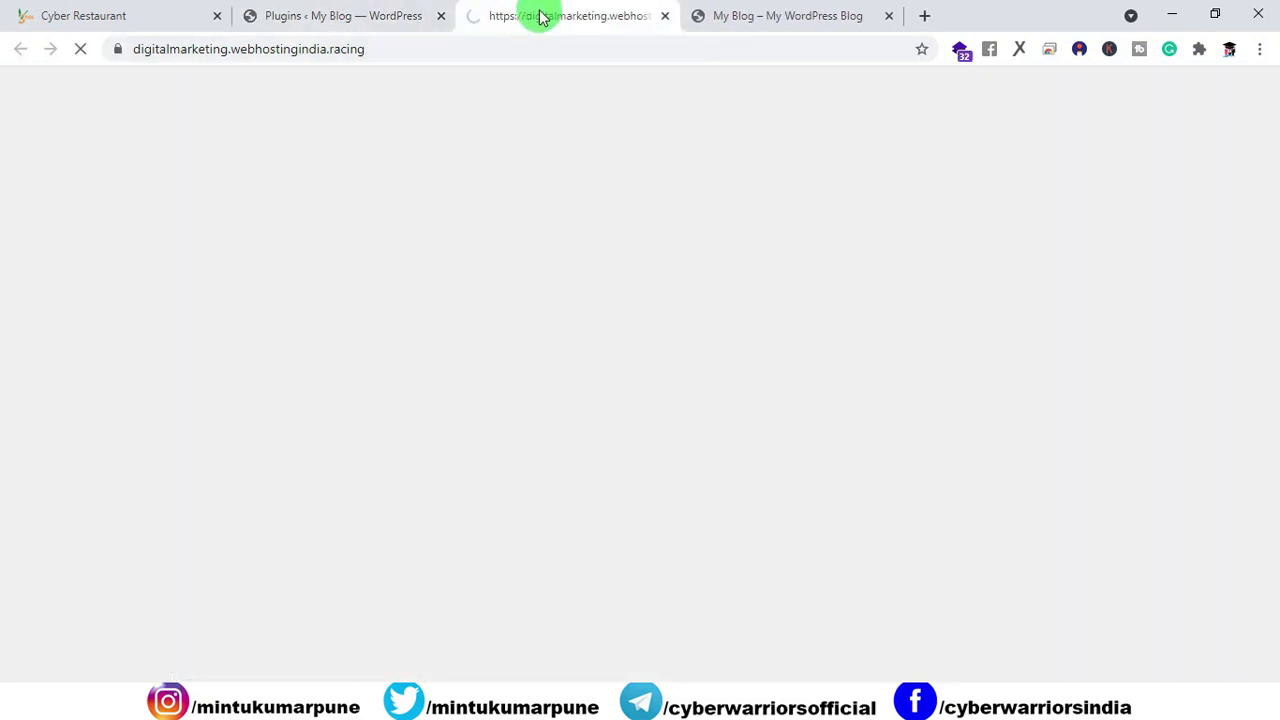
pyautogui.click(888, 15)
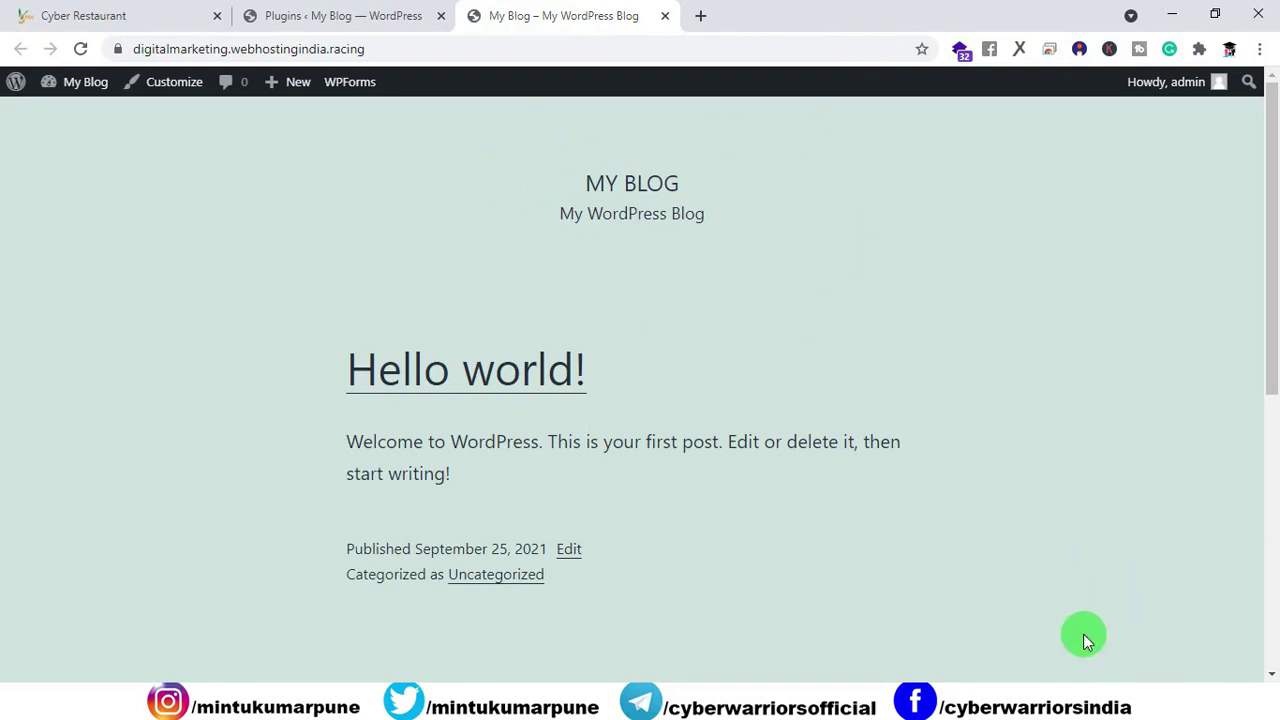
# - Search the theme directory for astra, then install and activate the Astra theme
pyautogui.click(337, 28)
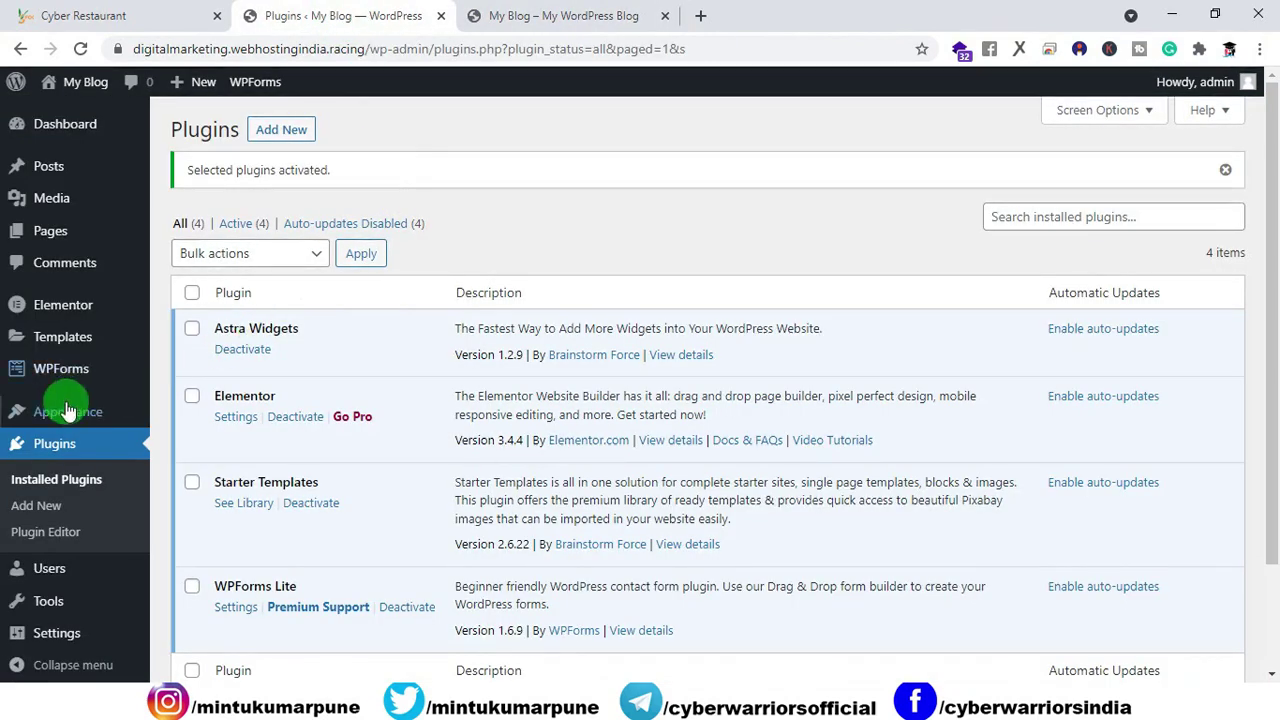
pyautogui.moveTo(47, 418)
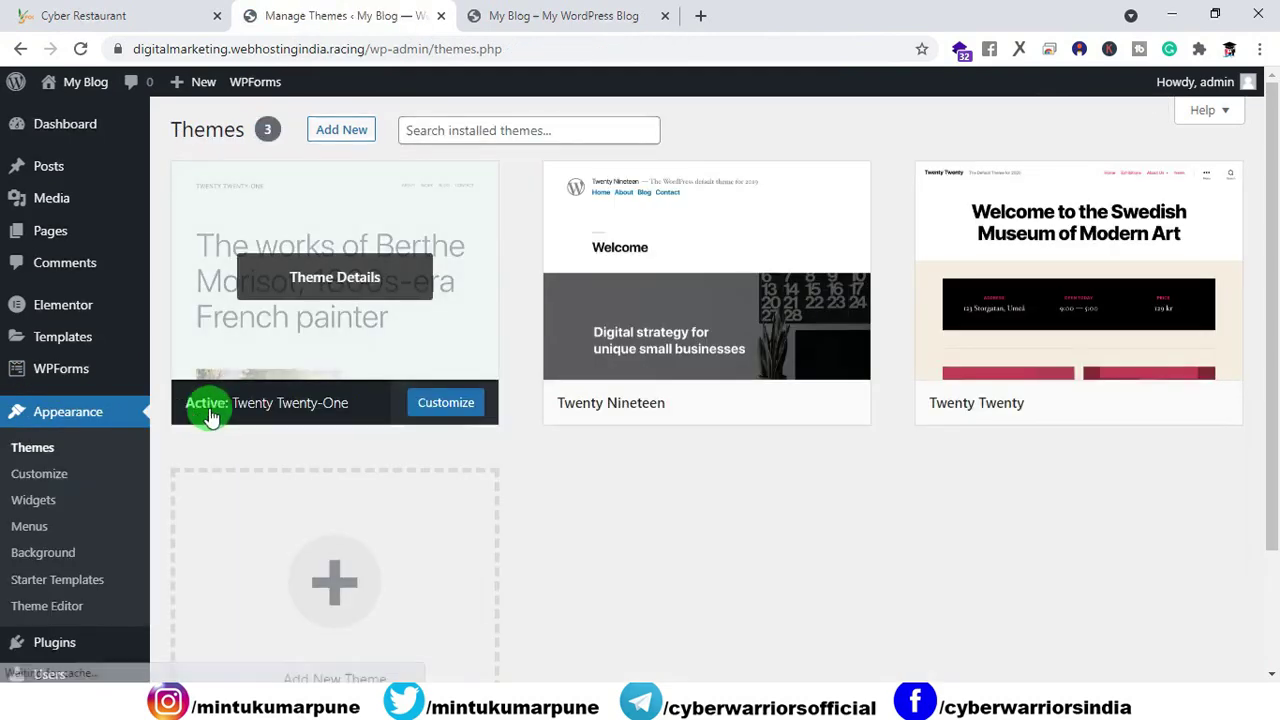
pyautogui.click(340, 131)
pyautogui.click(1000, 183)
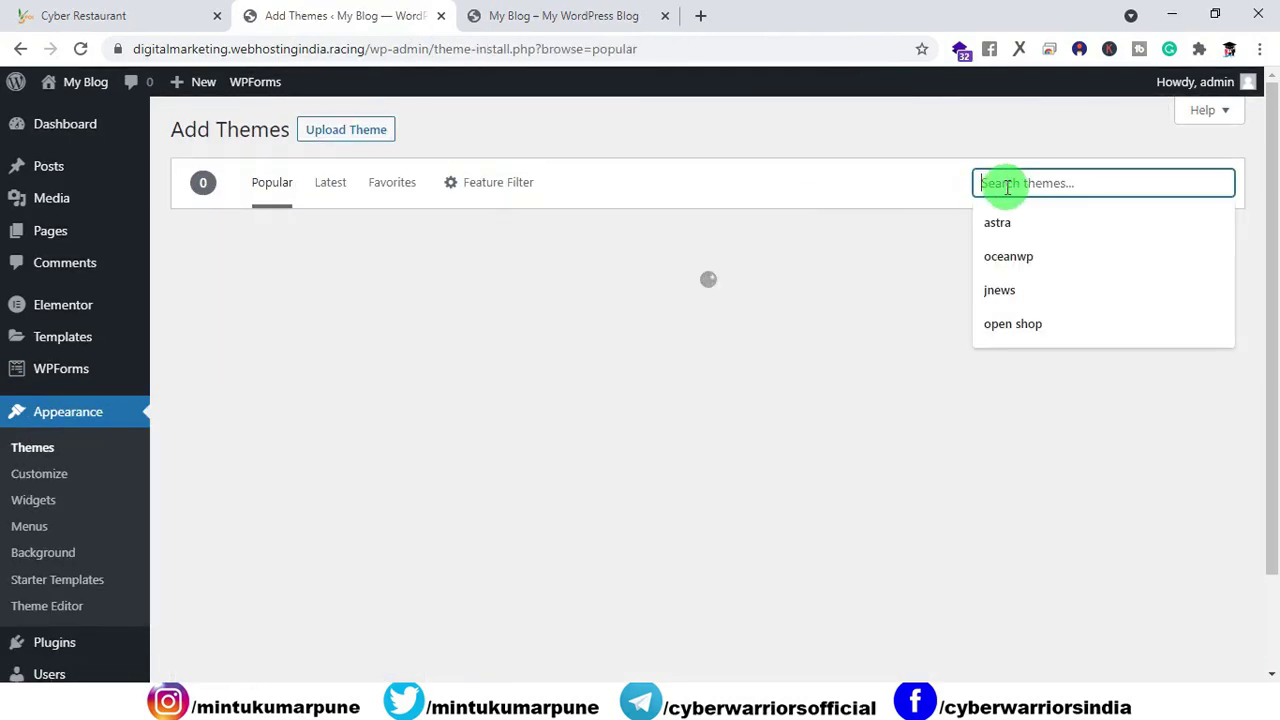
pyautogui.click(1006, 217)
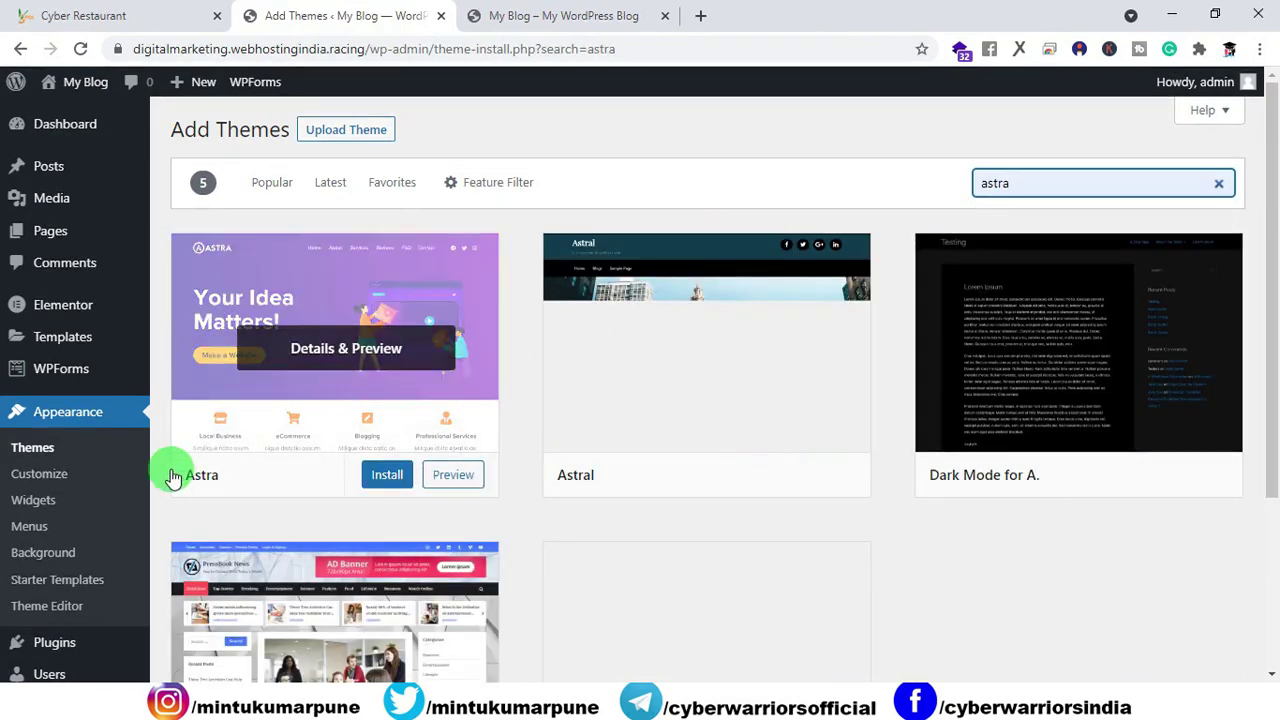
pyautogui.click(368, 480)
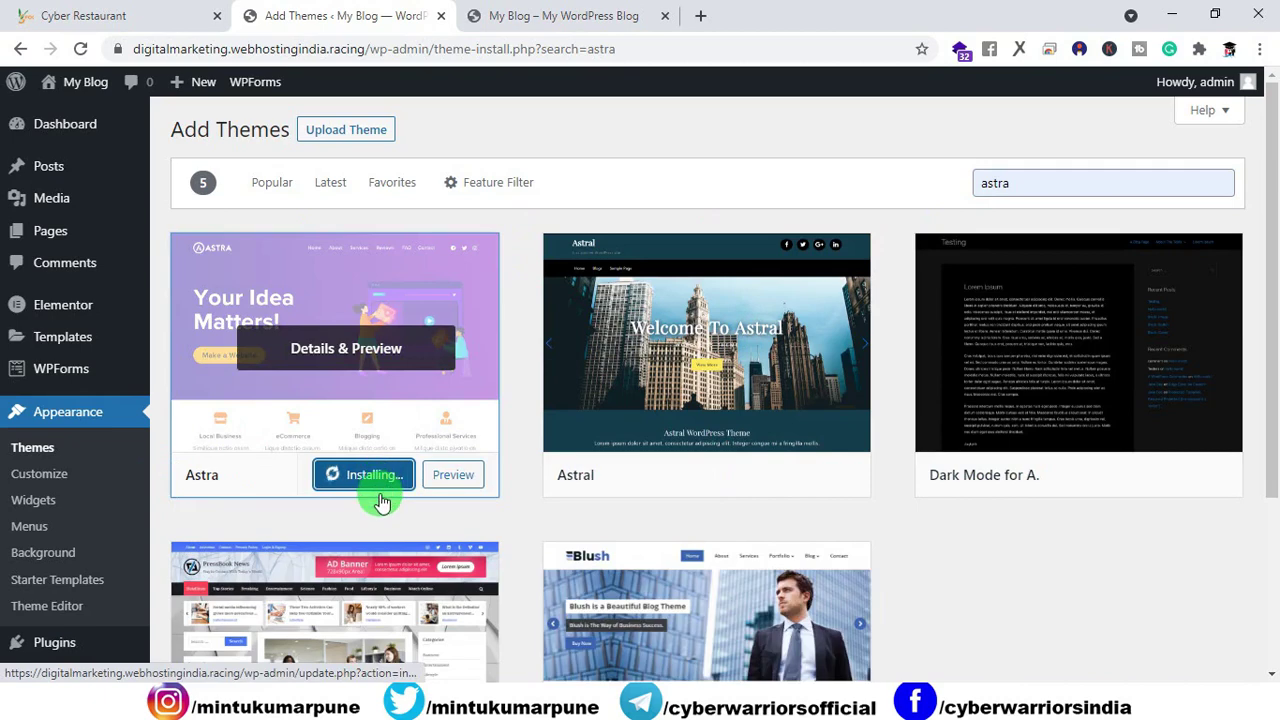
pyautogui.click(358, 478)
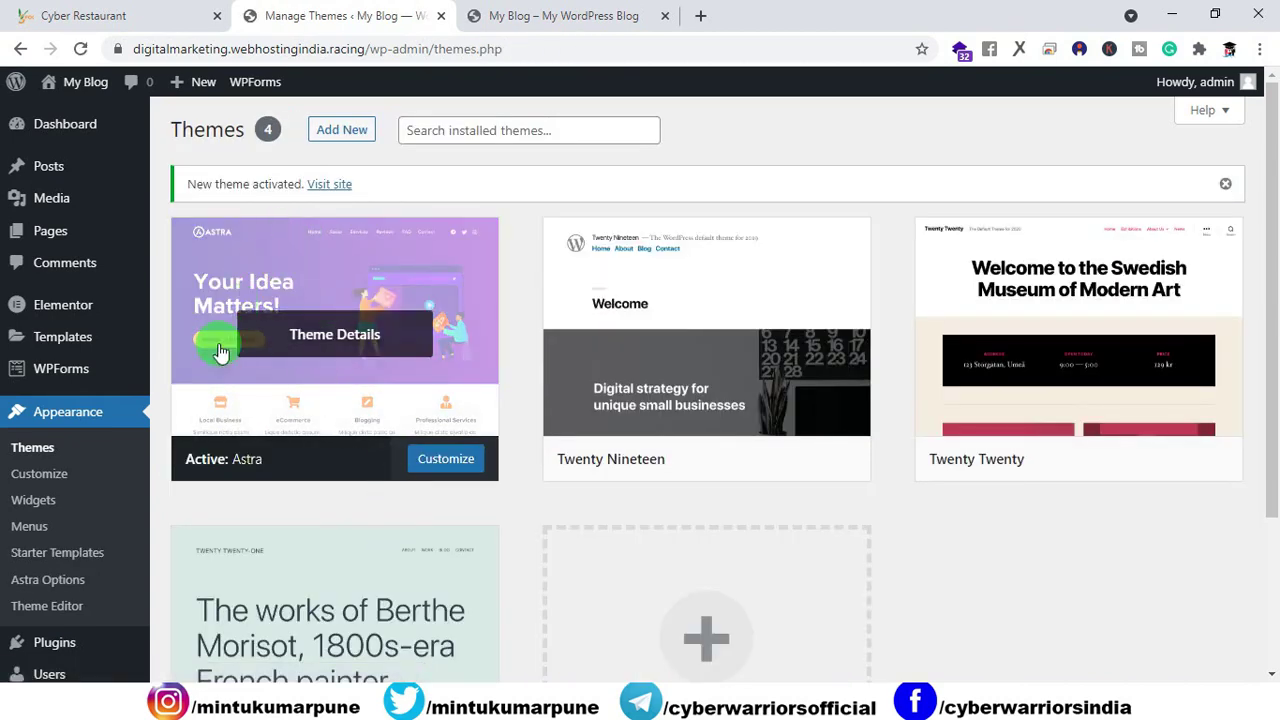
# - Delete the inactive Twenty Nineteen theme from the installed themes
pyautogui.click(674, 400)
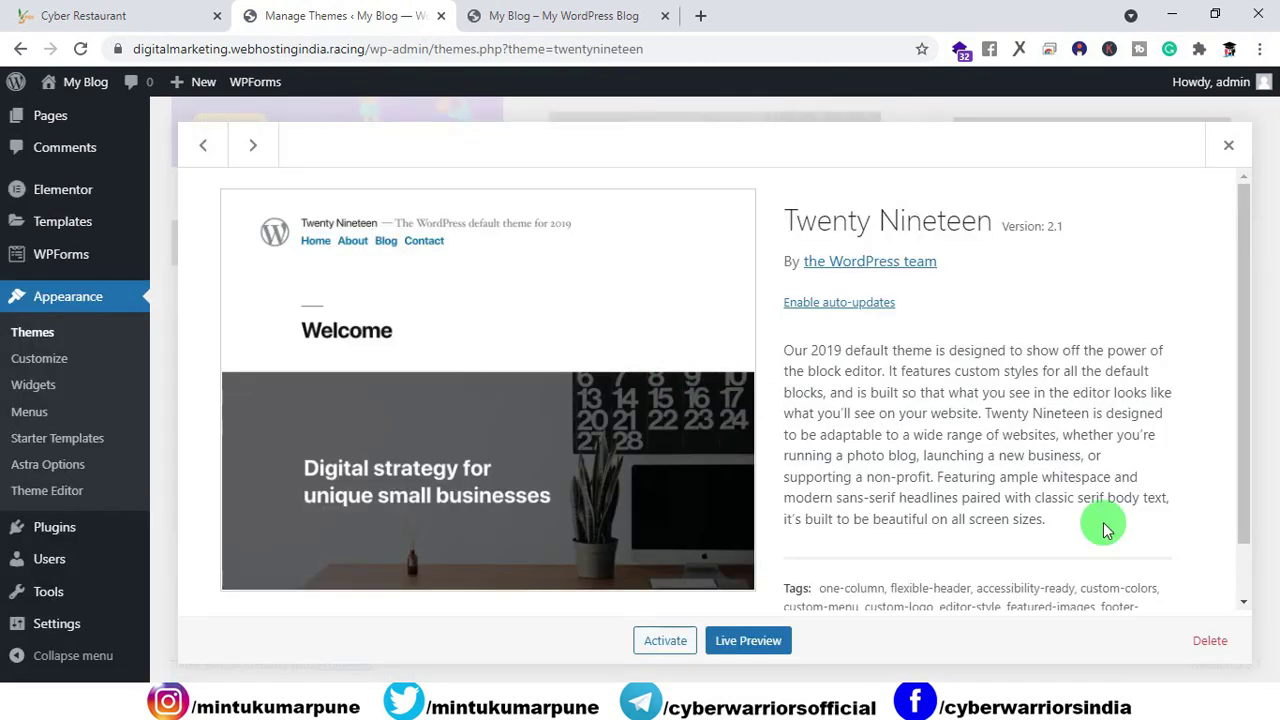
pyautogui.click(1193, 643)
pyautogui.click(731, 192)
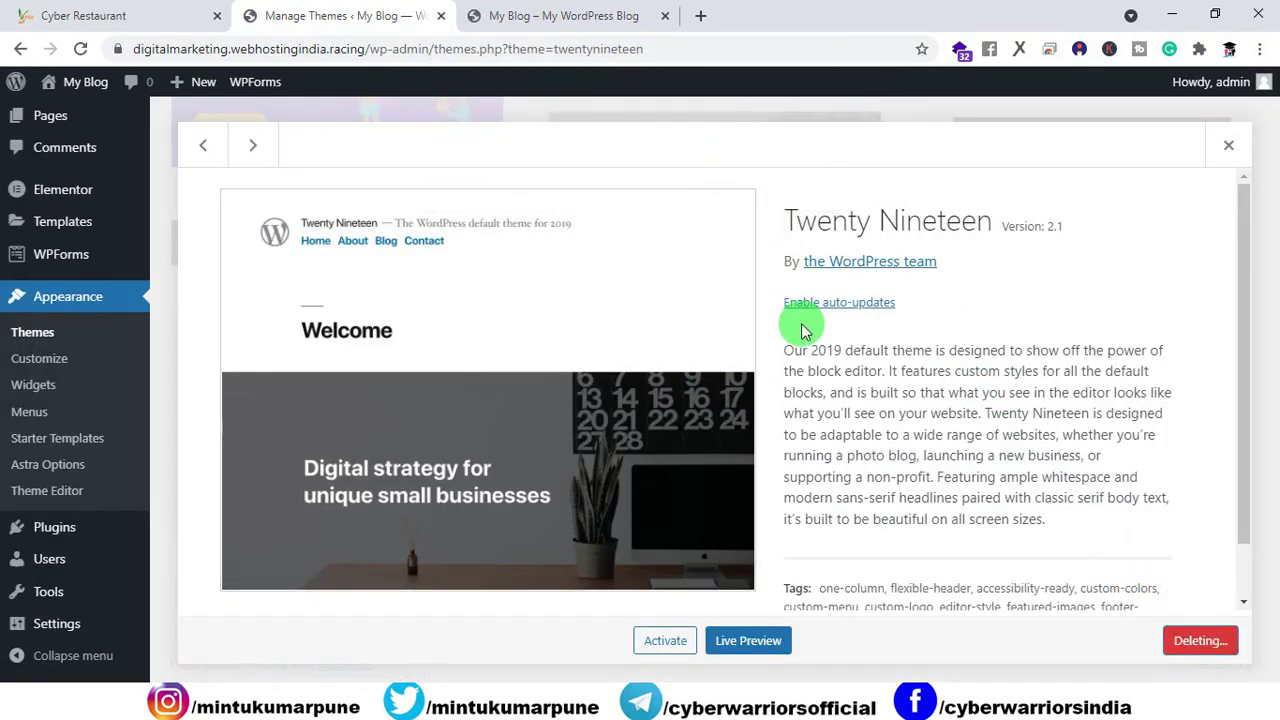
pyautogui.click(723, 191)
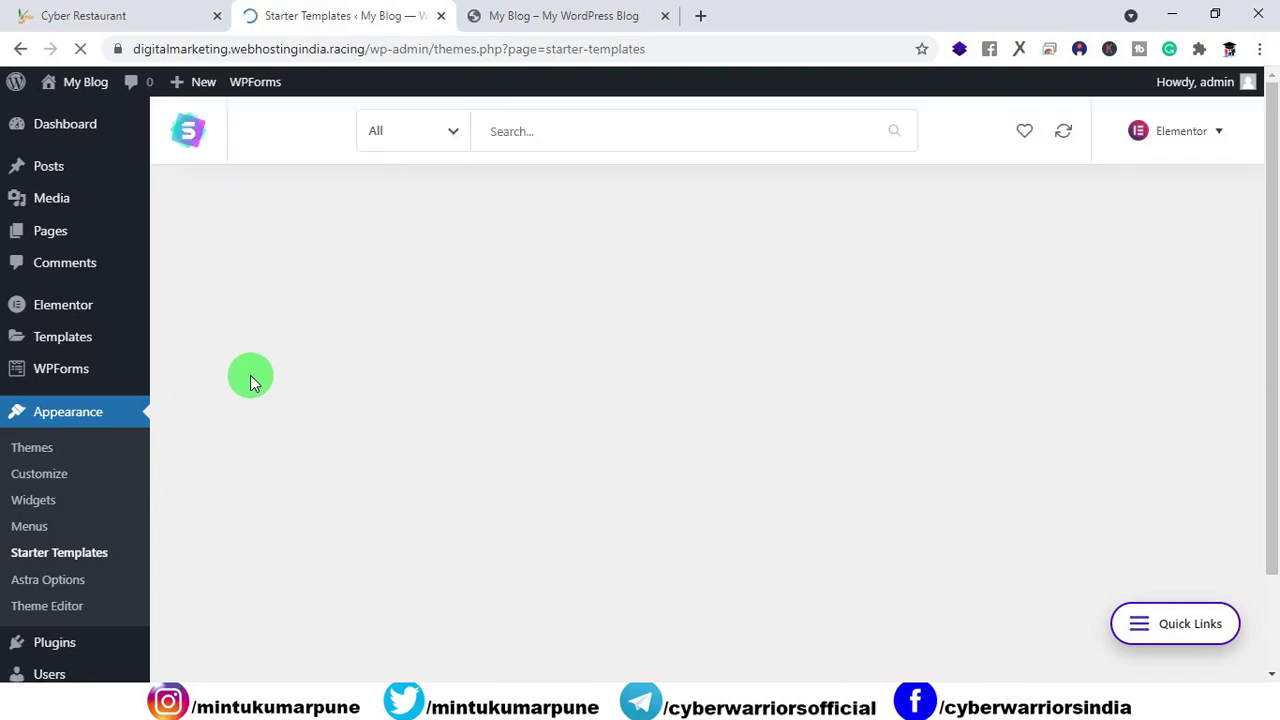
# - Search the Starter Templates library for bbq and open the BBQ Restaurant template
pyautogui.click(493, 140)
pyautogui.write('bbq')
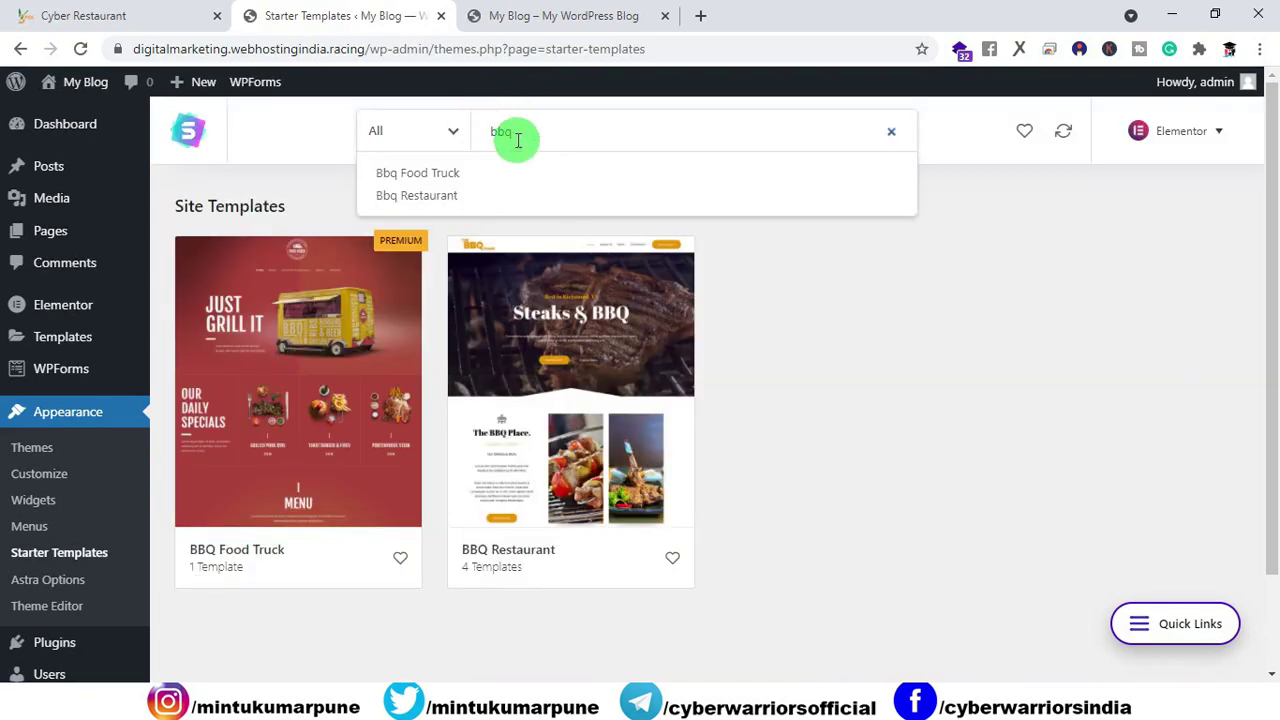
pyautogui.click(737, 334)
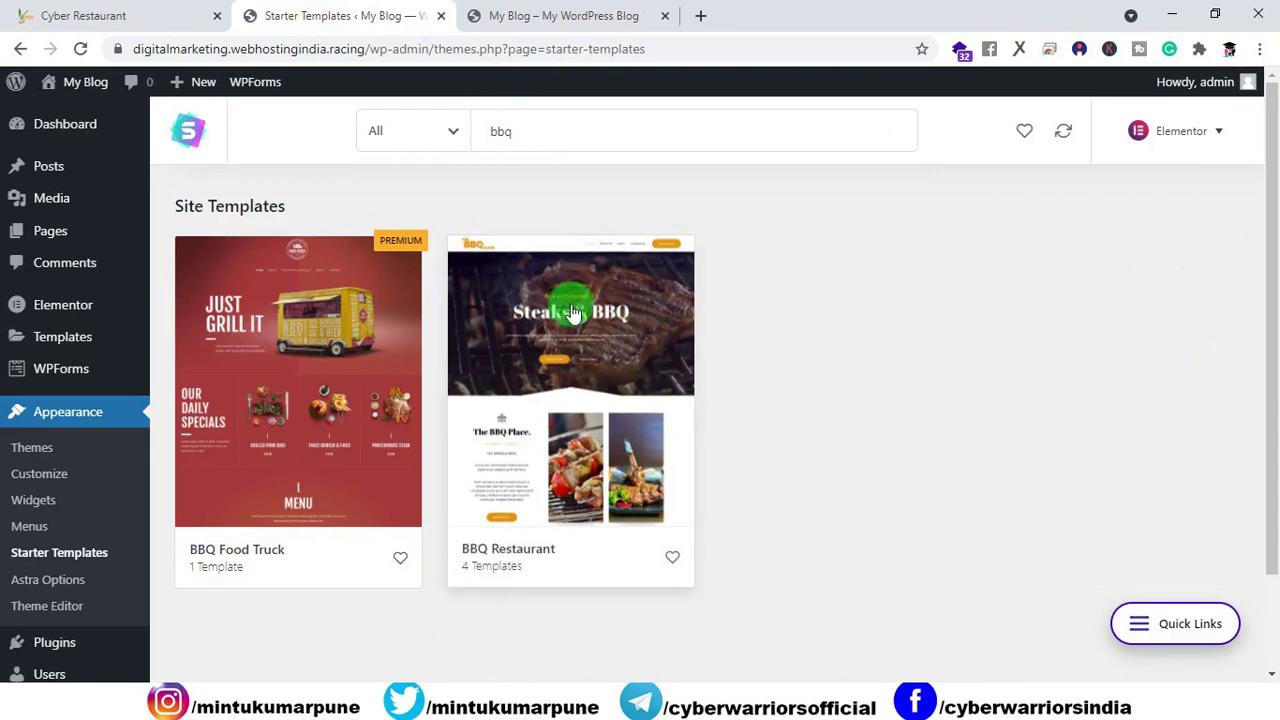
pyautogui.click(570, 378)
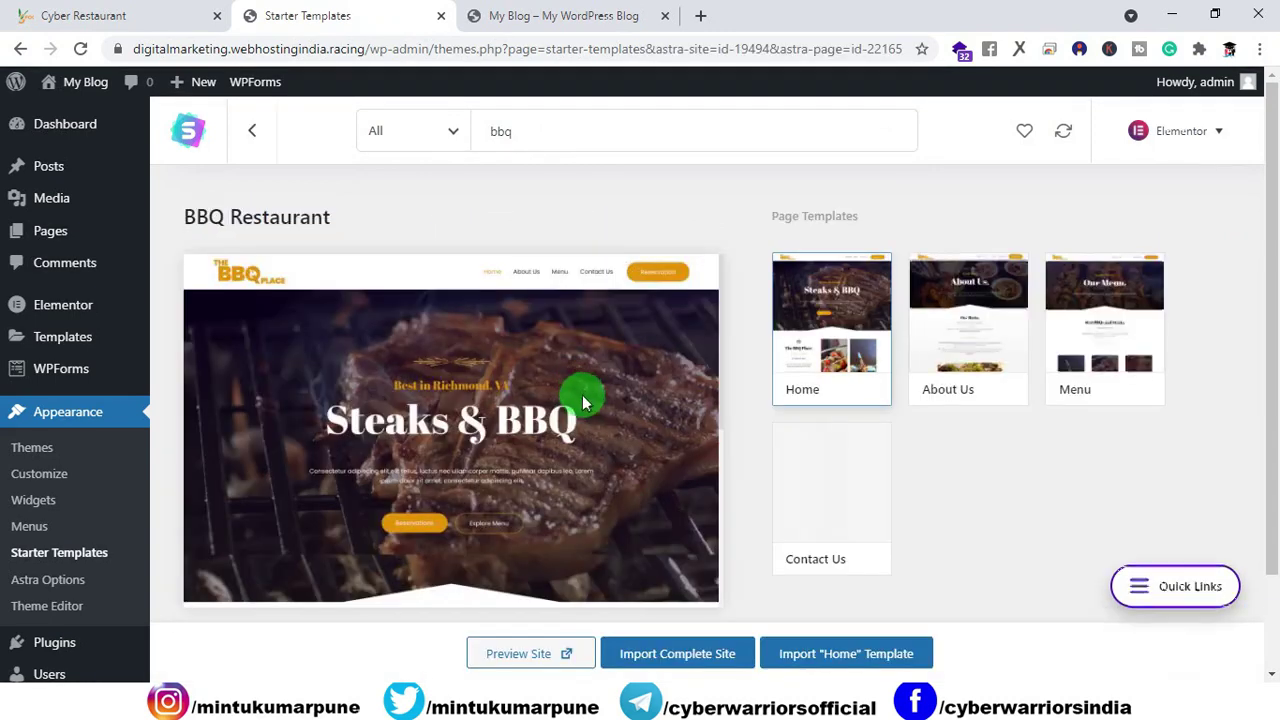
# - Import the complete BBQ Restaurant site as a WordPress Beginner building for Myself/My company, and dismiss the import dialog
pyautogui.click(646, 664)
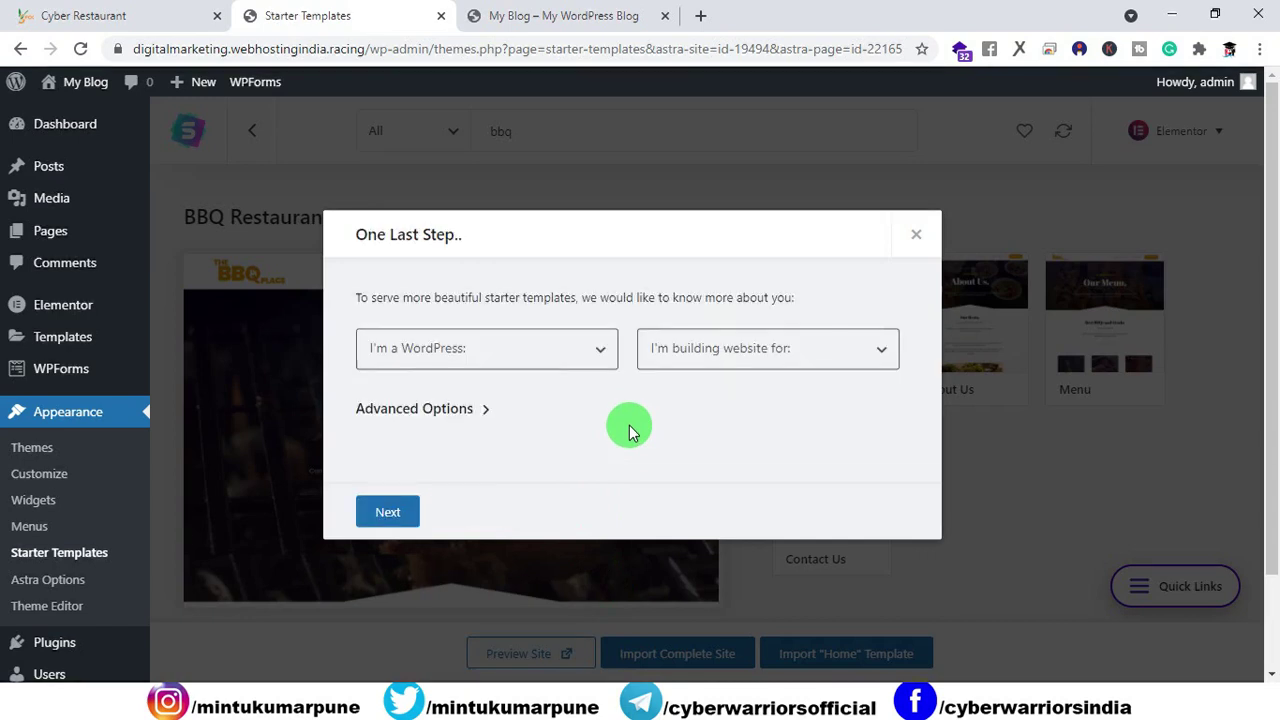
pyautogui.click(580, 358)
pyautogui.click(451, 400)
pyautogui.click(786, 363)
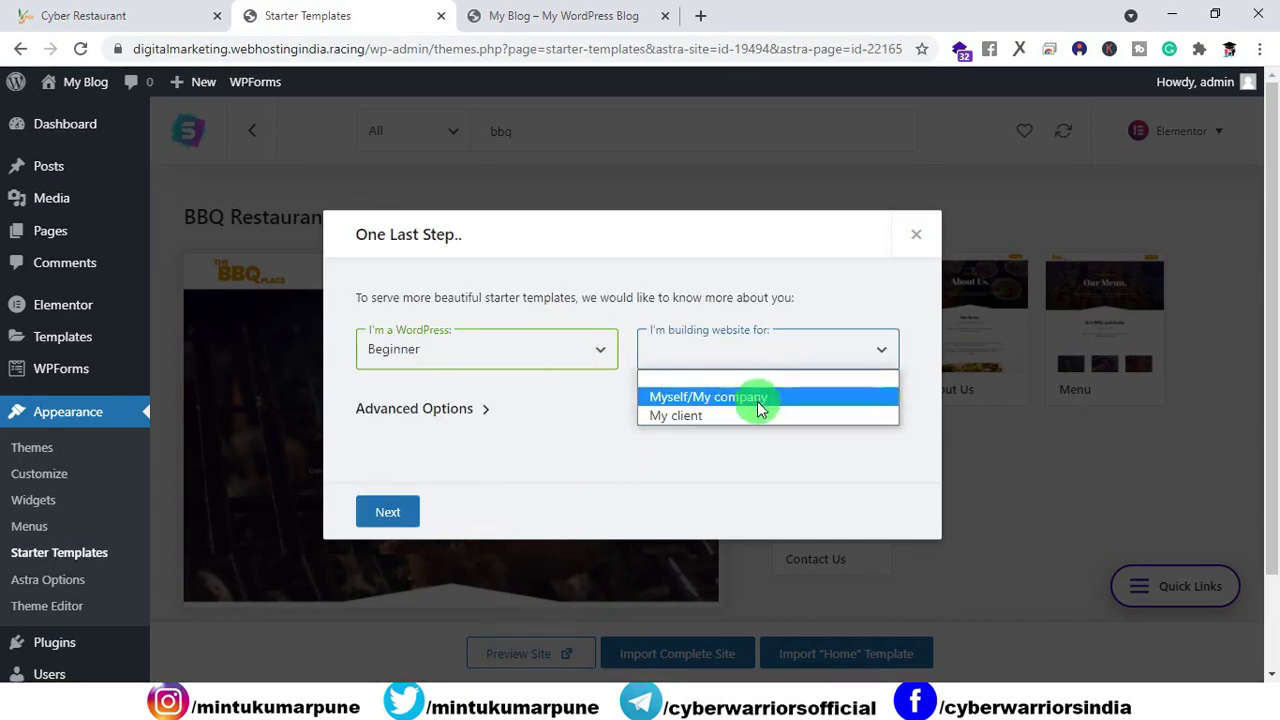
pyautogui.click(757, 400)
pyautogui.click(373, 514)
pyautogui.click(627, 488)
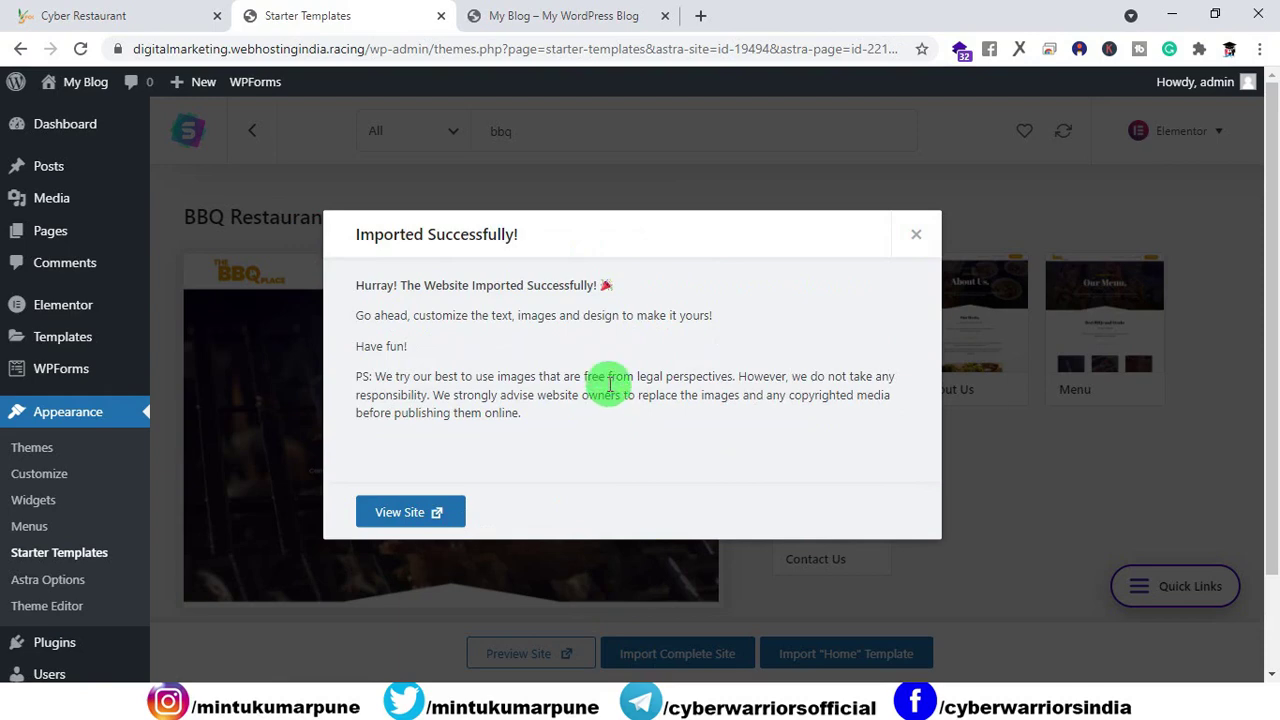
pyautogui.click(911, 248)
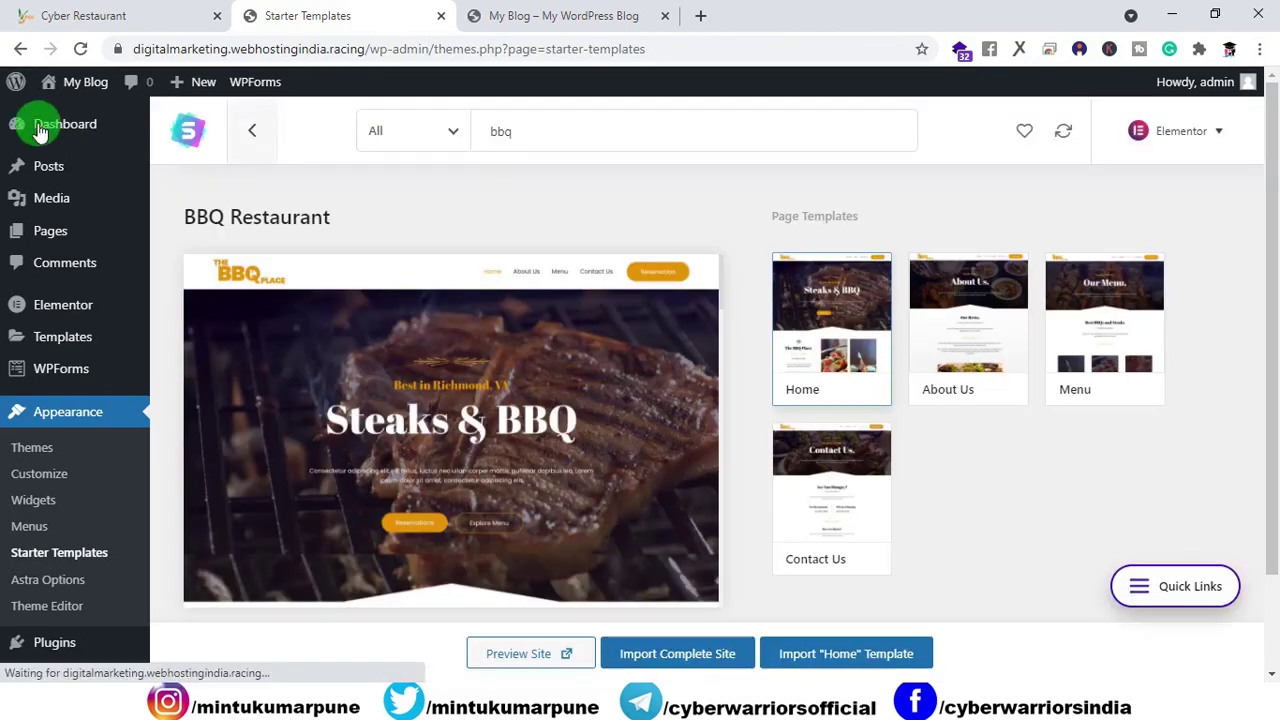
# - Close the existing My Blog tab and view the imported BBQ site in a fresh browser tab
pyautogui.click(86, 88)
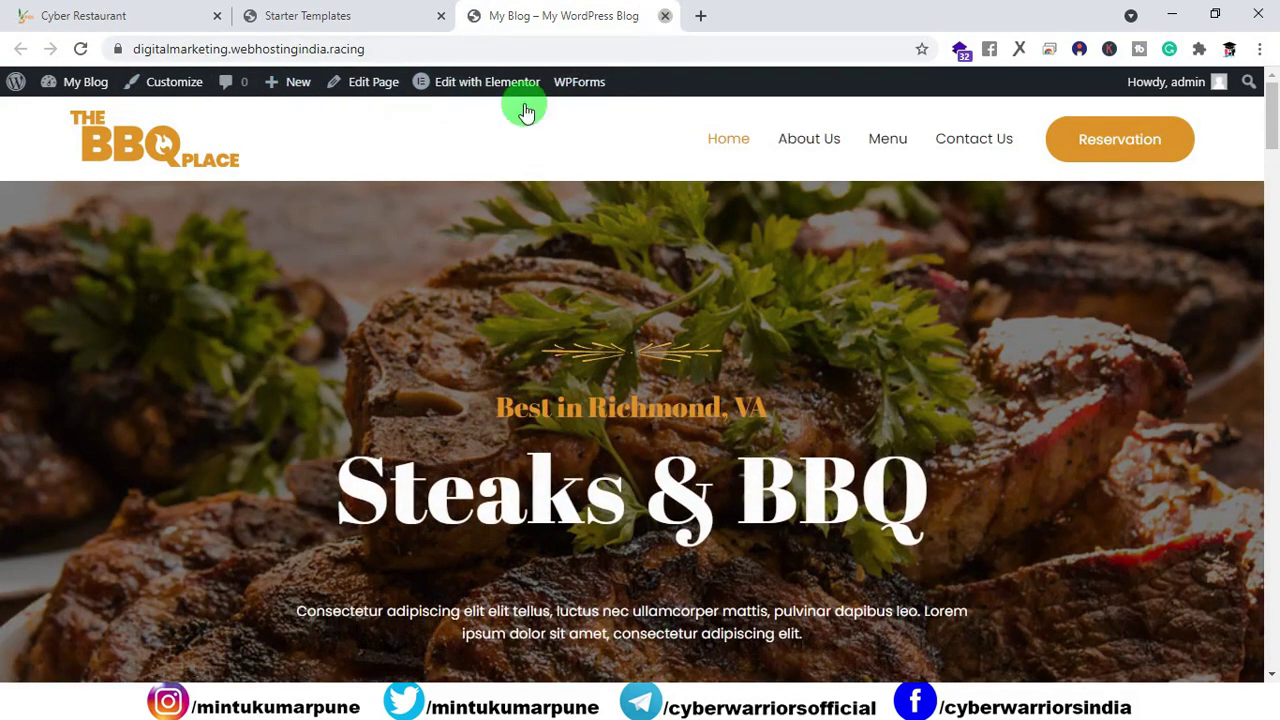
pyautogui.hotkey('ctrl', 'w')
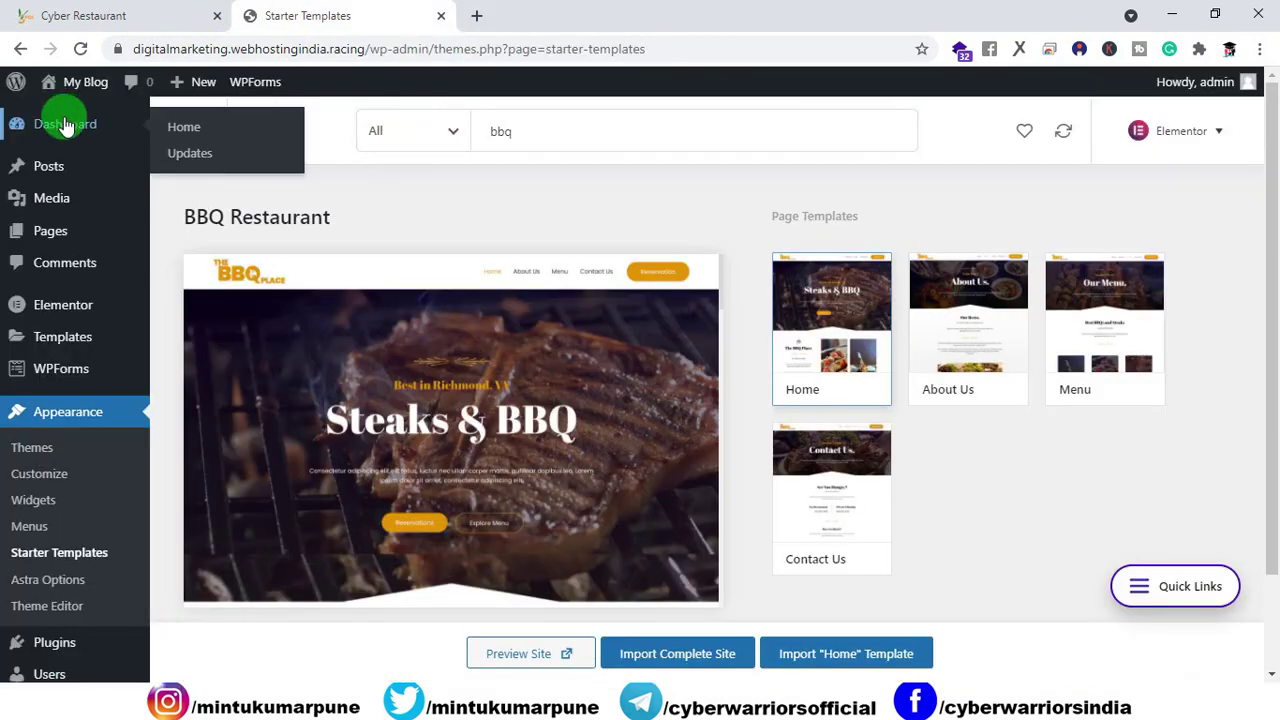
pyautogui.rightClick(70, 118)
pyautogui.click(100, 127)
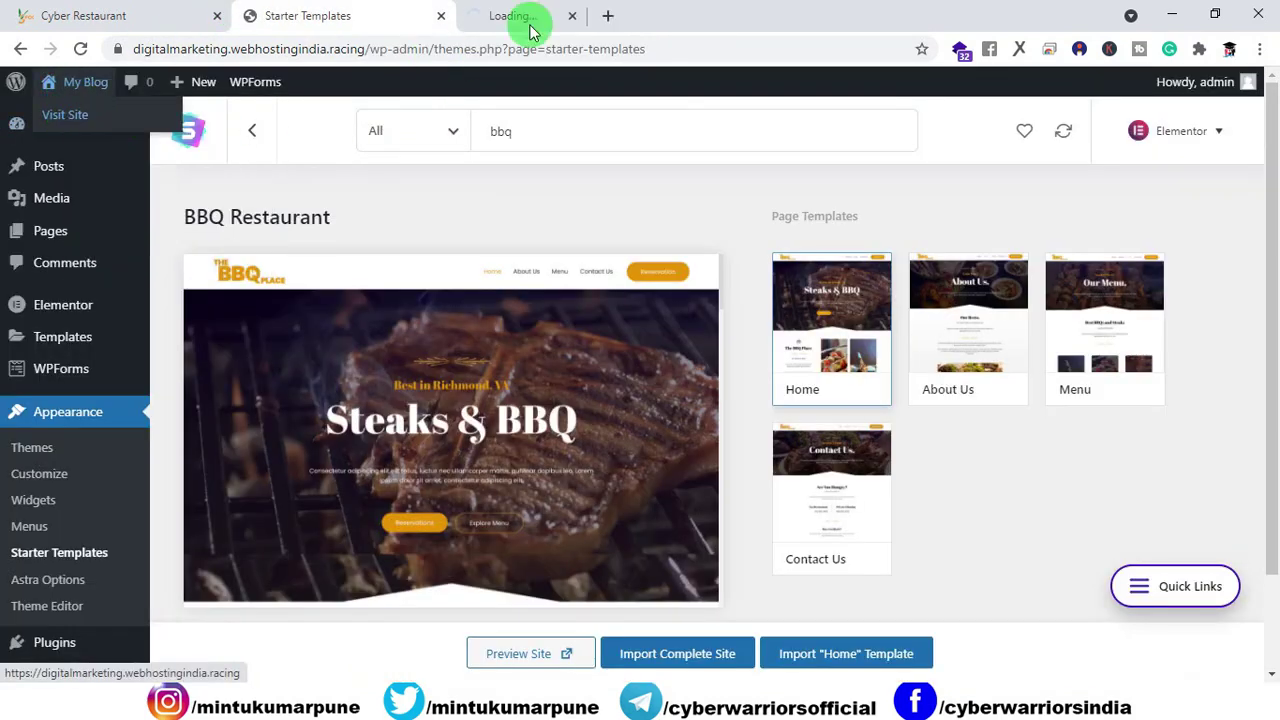
pyautogui.hotkey('ctrl', 'Tab')
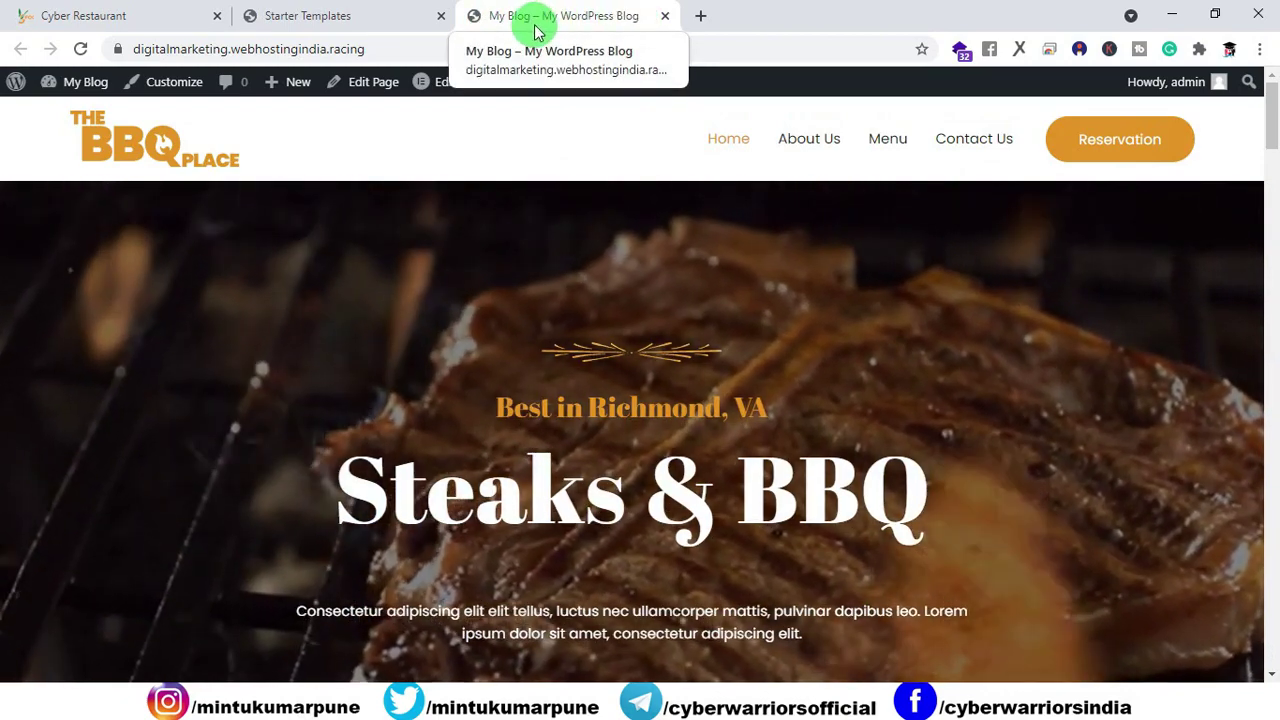
# - Close the Cyber Restaurant tab and open the WordPress dashboard home page
pyautogui.click(217, 15)
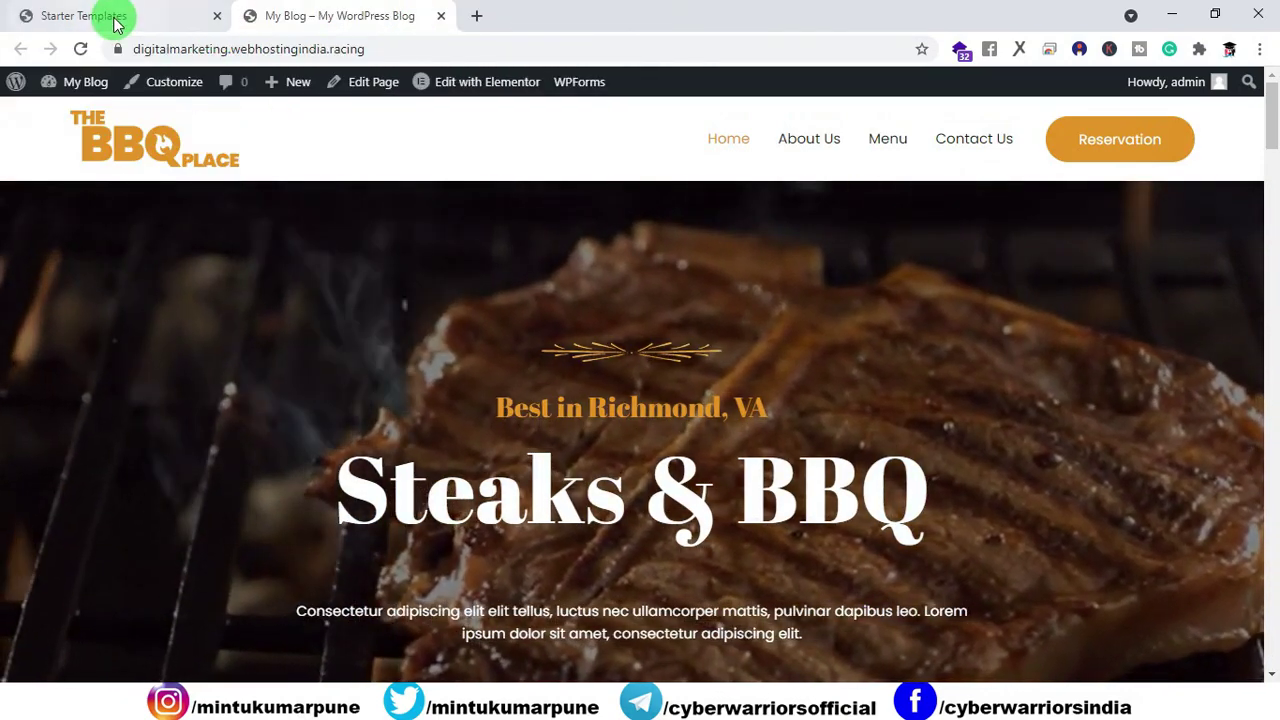
pyautogui.click(114, 18)
pyautogui.click(73, 130)
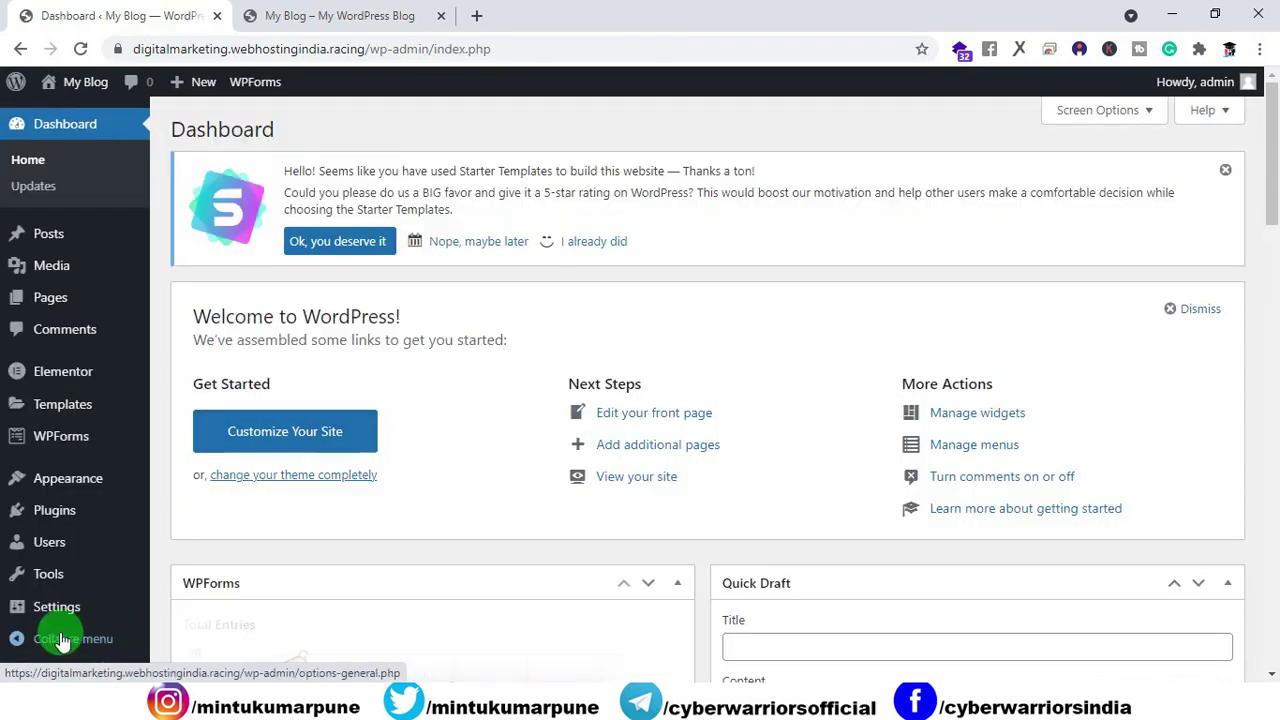
# - Set the site title to Cyber Restaurant in the general settings, clear the tagline, and save the changes
pyautogui.moveTo(50, 610)
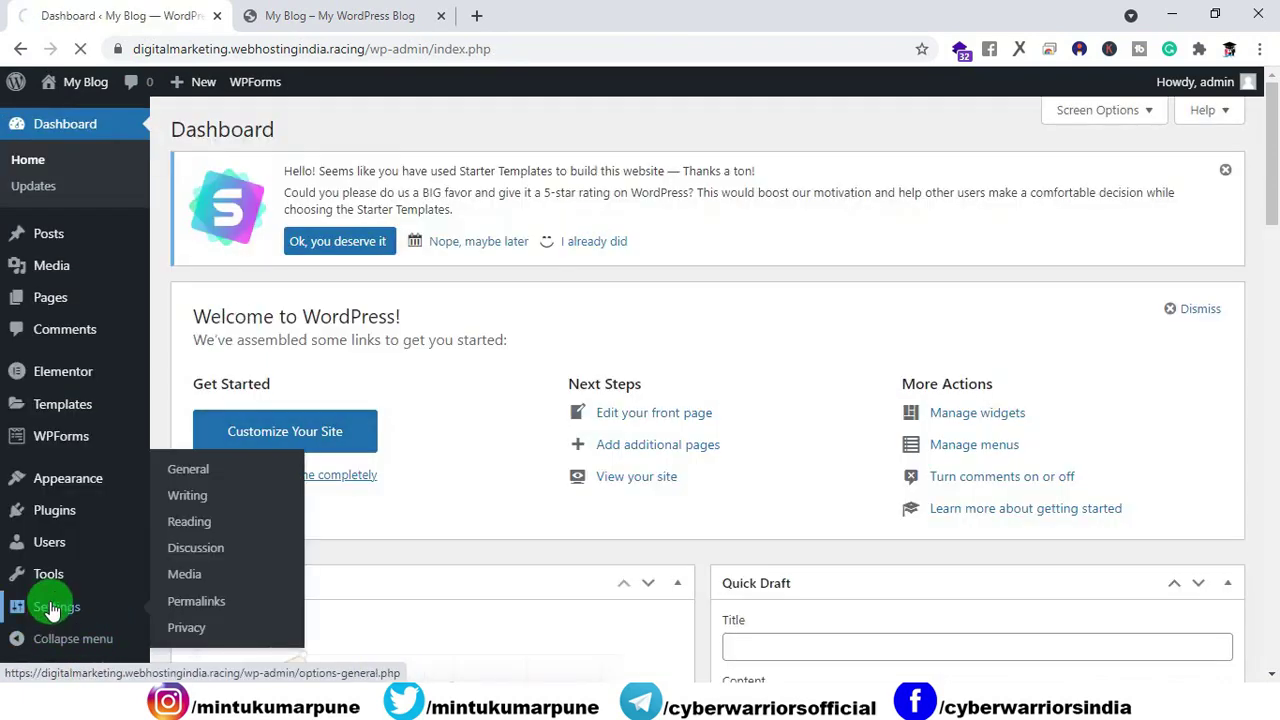
pyautogui.hotkey('ctrl', 'a')
pyautogui.write('Cyber Re')
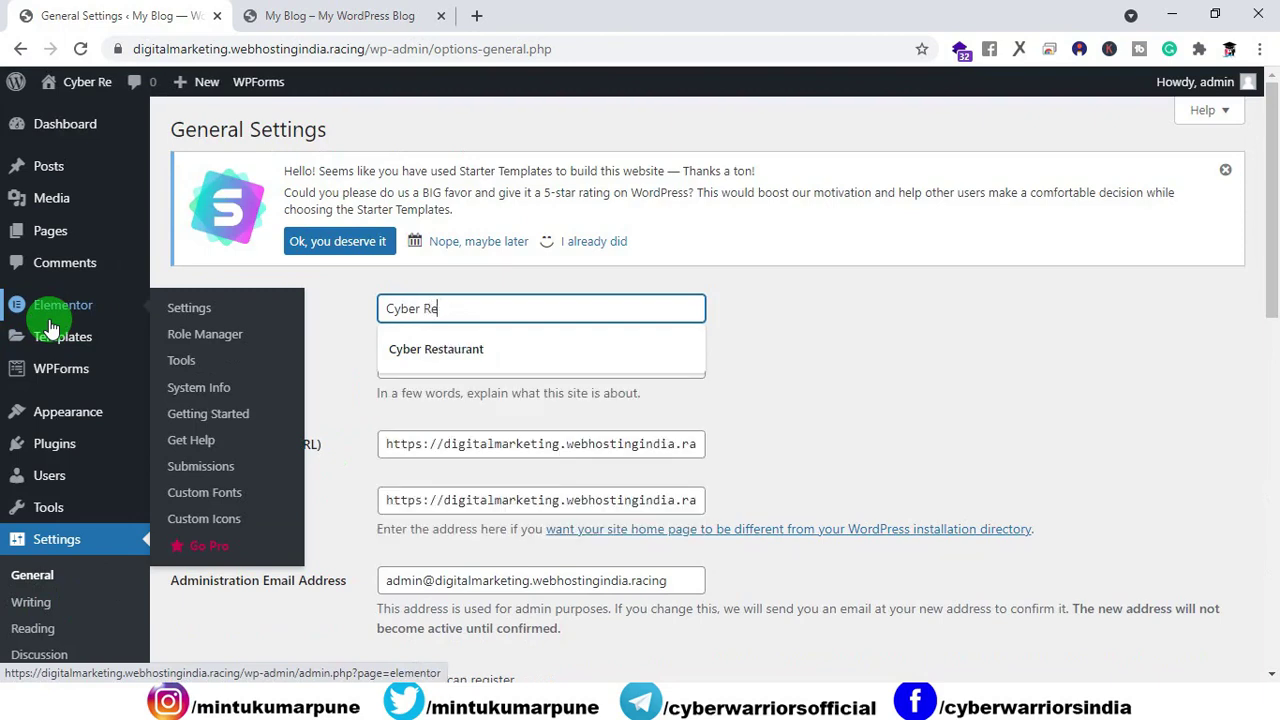
pyautogui.click(394, 360)
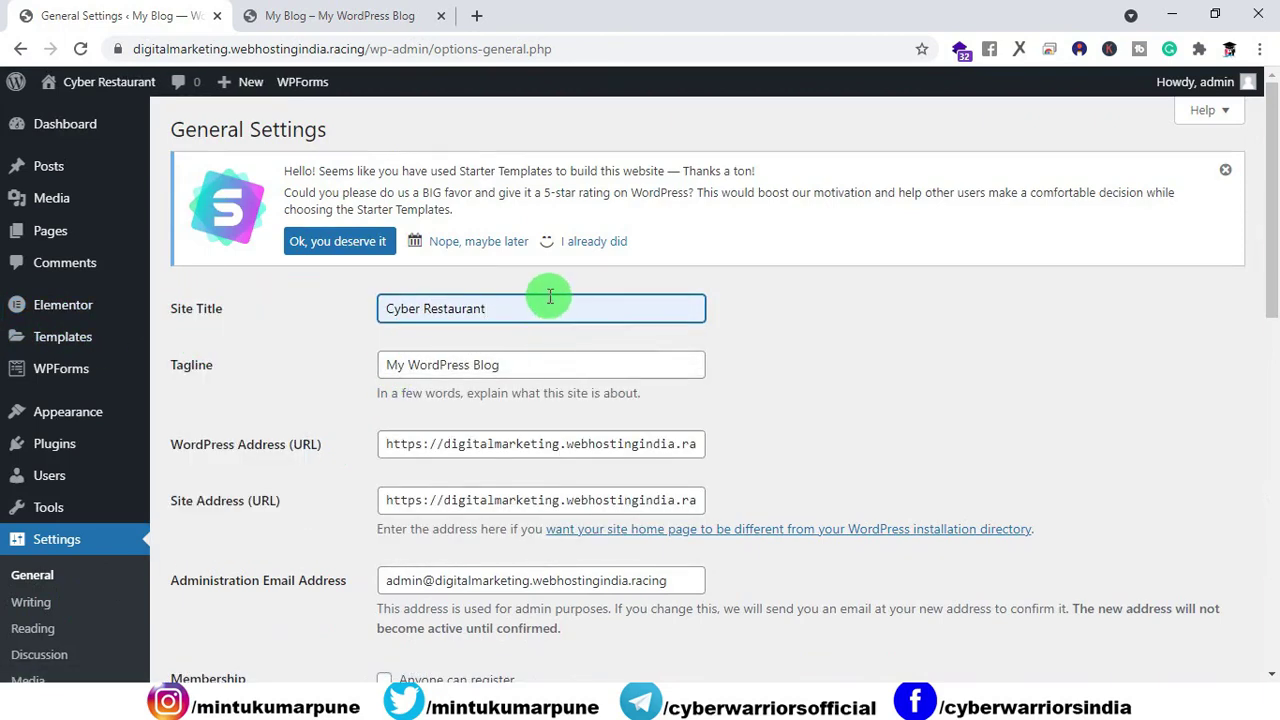
pyautogui.press('Tab')
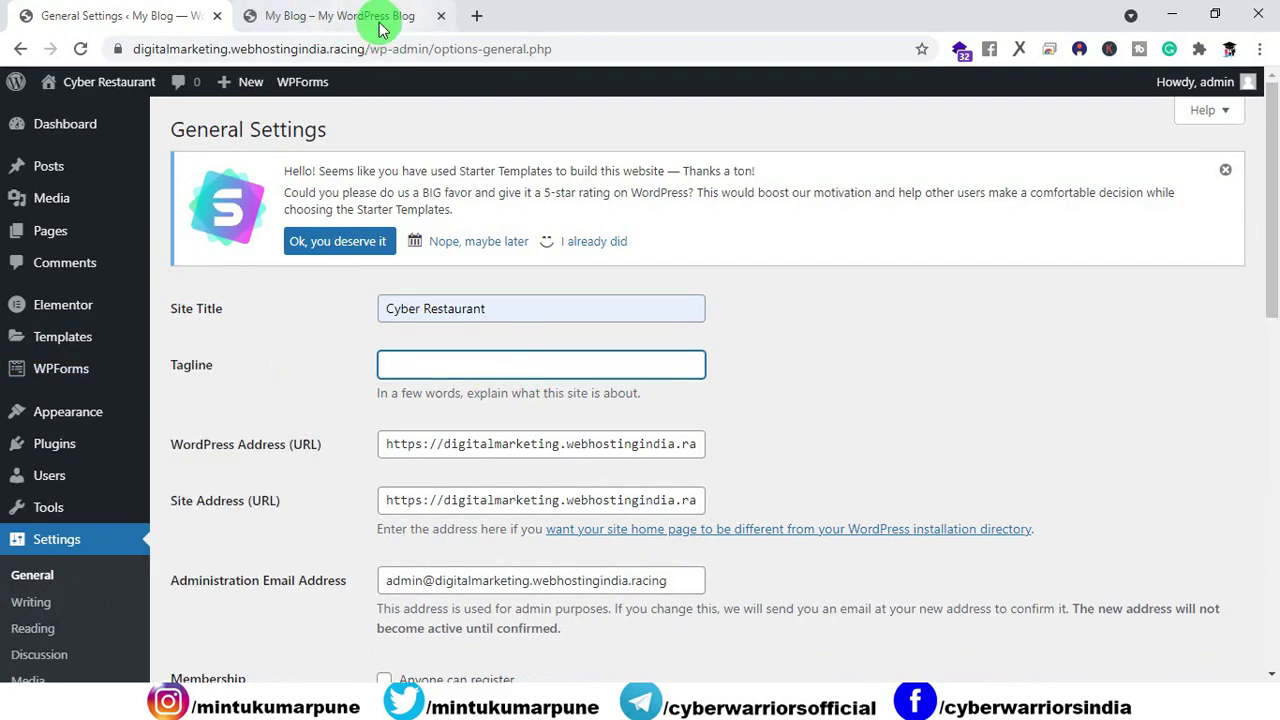
pyautogui.moveTo(1272, 277); pyautogui.dragTo(1270, 612)
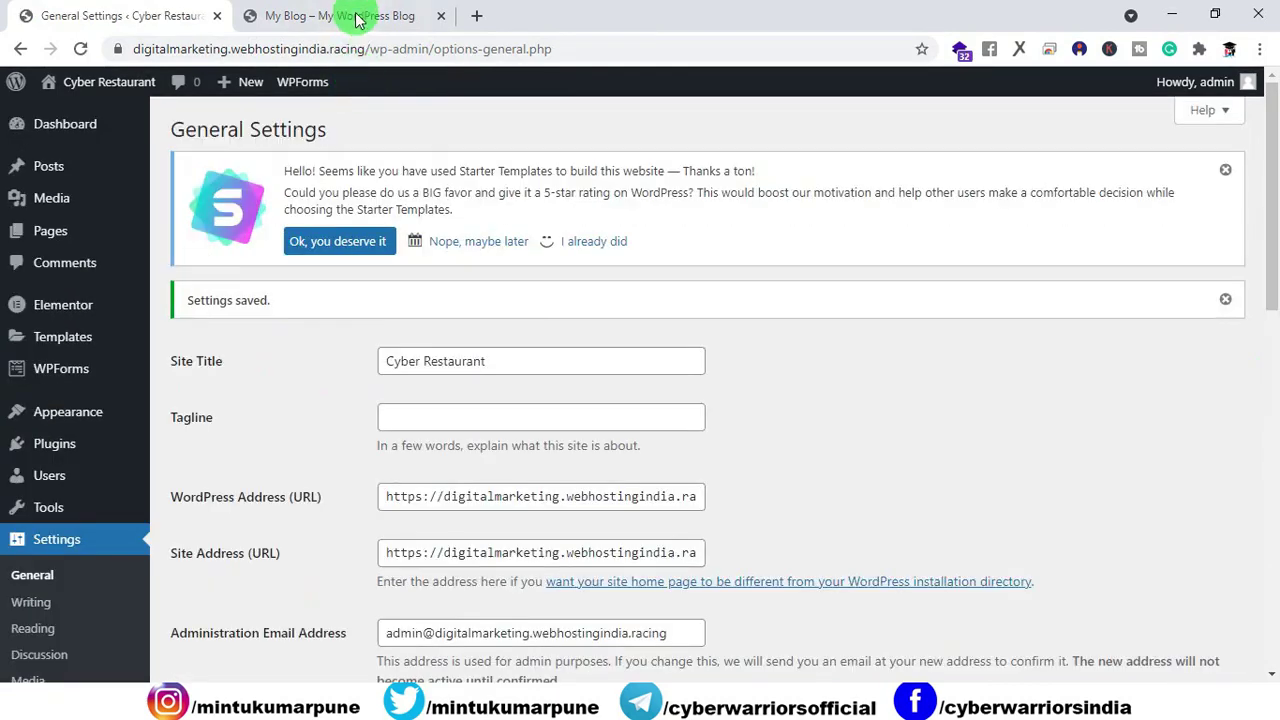
# - Reload the live site to check the new site title, and return to the WordPress admin
pyautogui.click(340, 15)
pyautogui.click(84, 48)
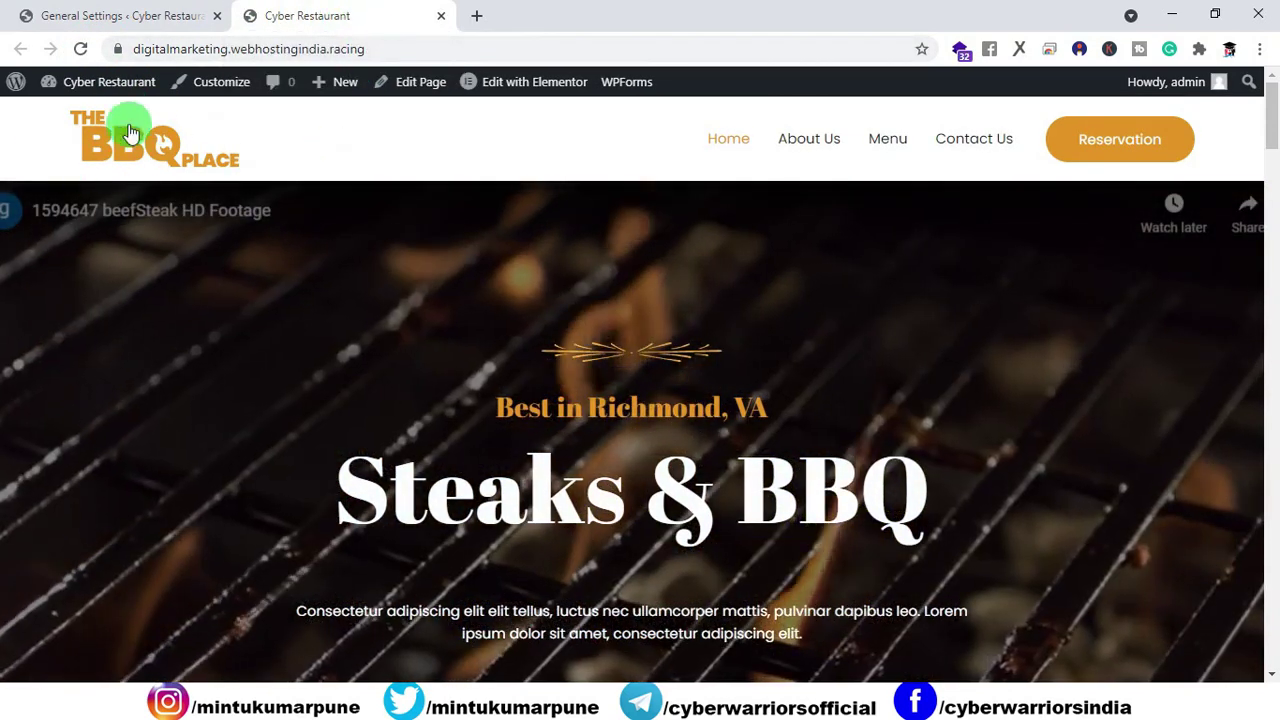
pyautogui.click(115, 15)
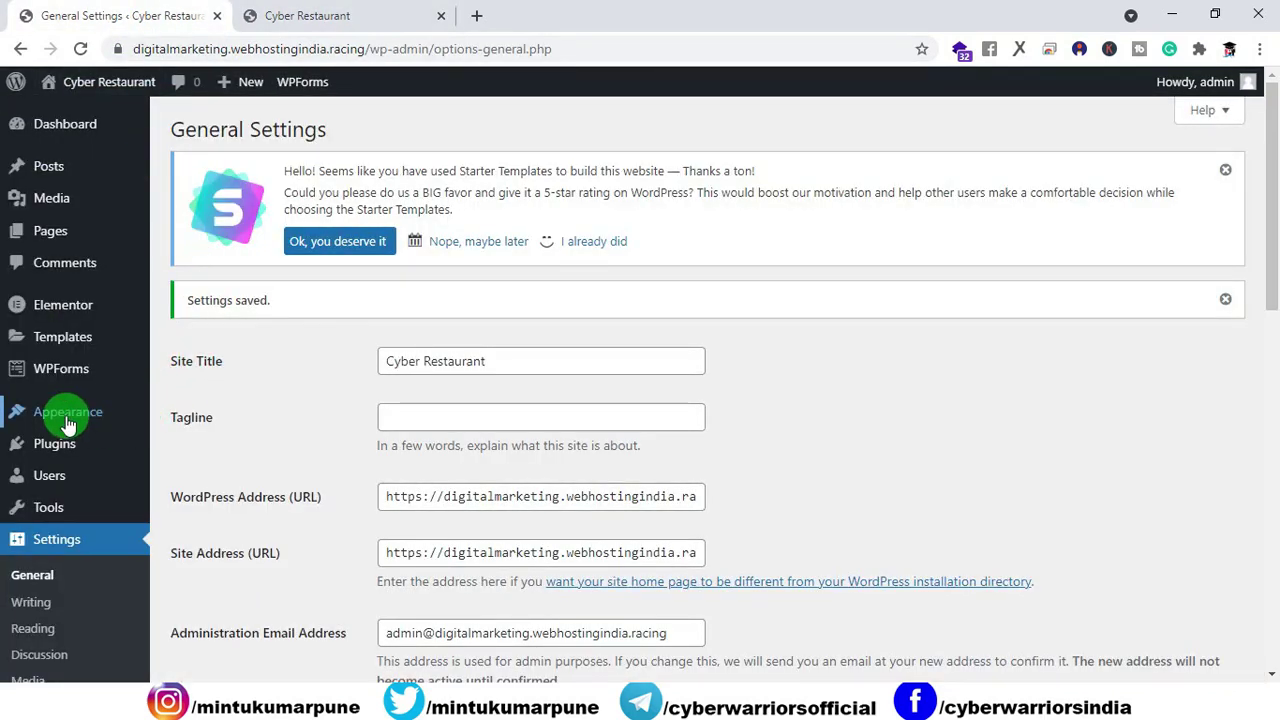
# - Open the theme customizer and replace the header logo with the downloaded food-logo PNG, skipping the crop
pyautogui.moveTo(68, 424)
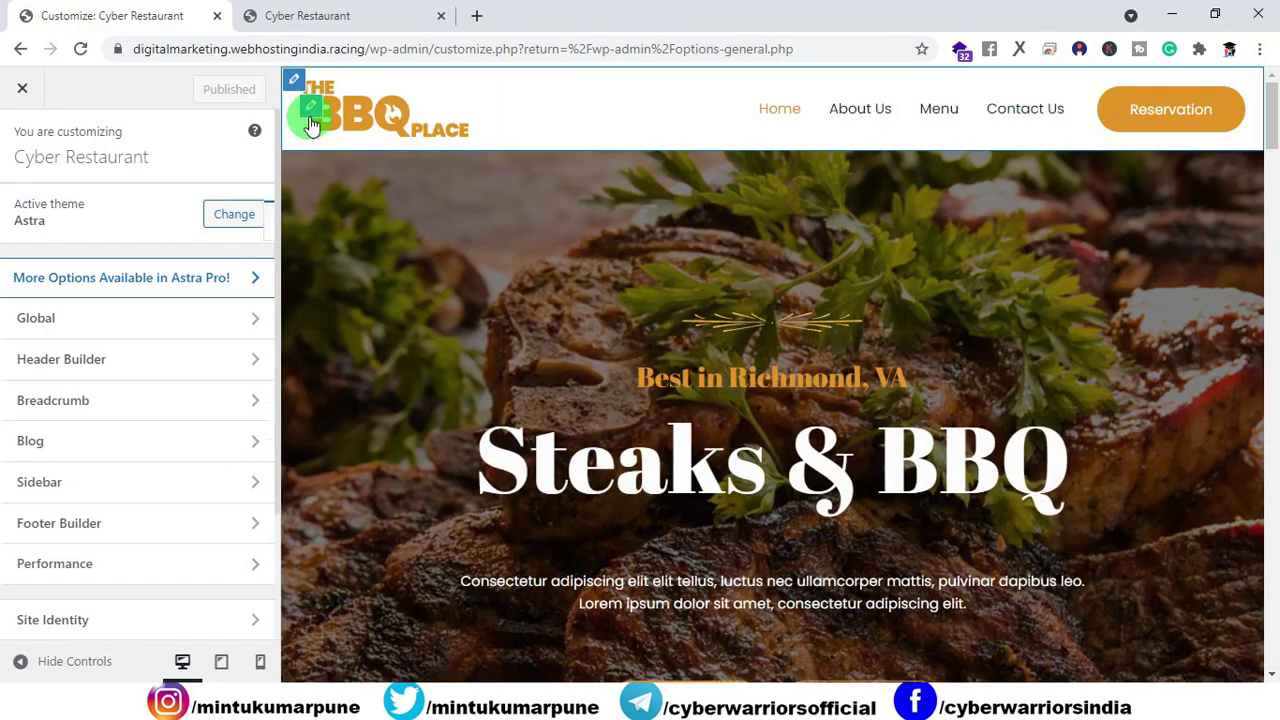
pyautogui.click(310, 115)
pyautogui.click(390, 110)
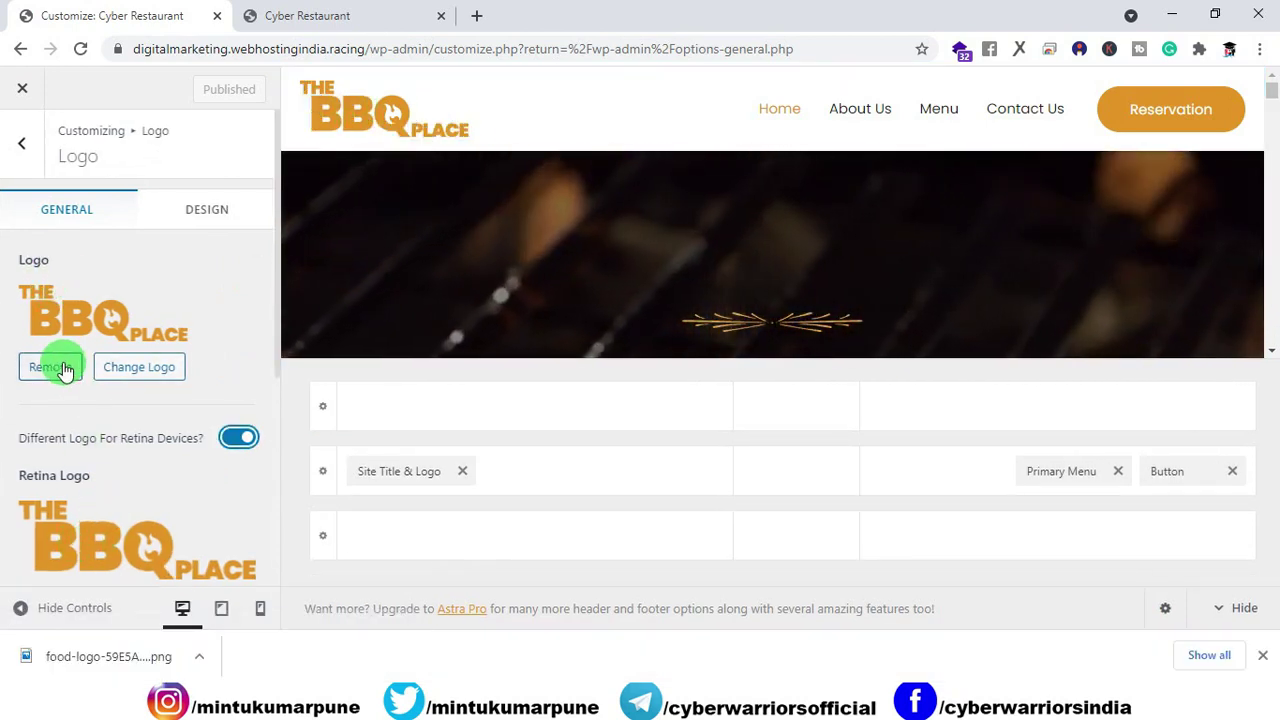
pyautogui.click(123, 371)
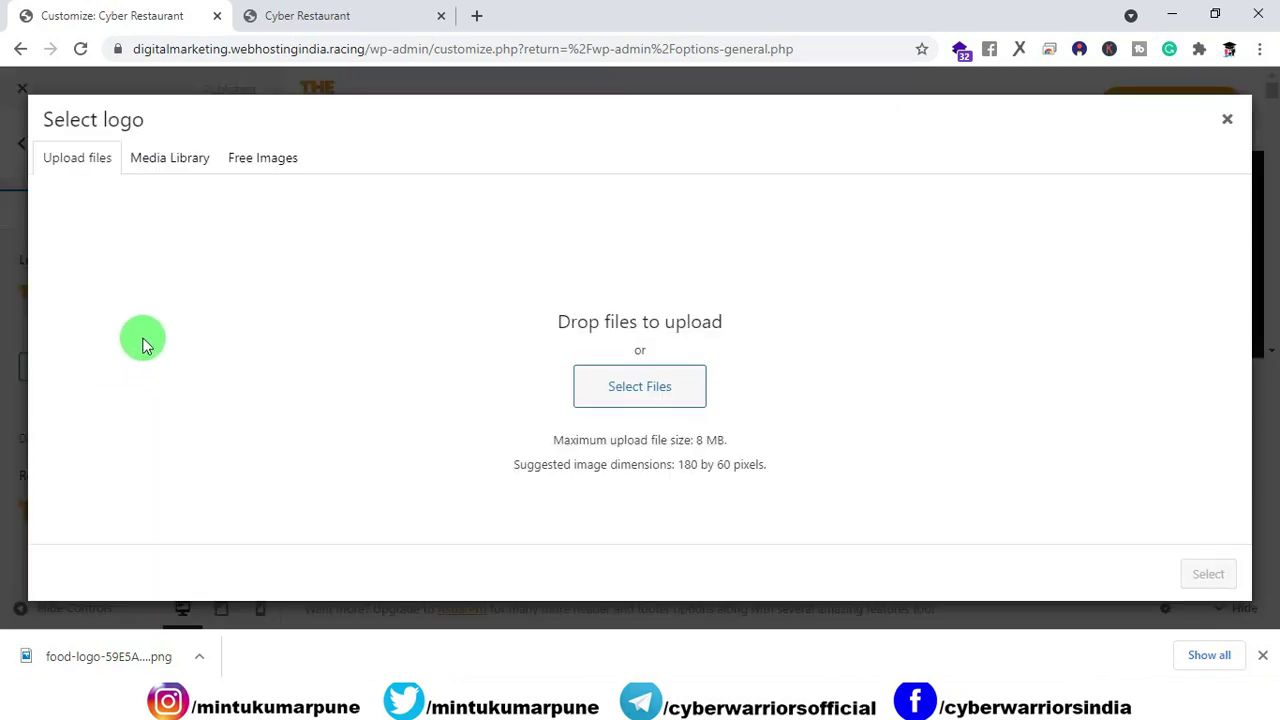
pyautogui.click(163, 172)
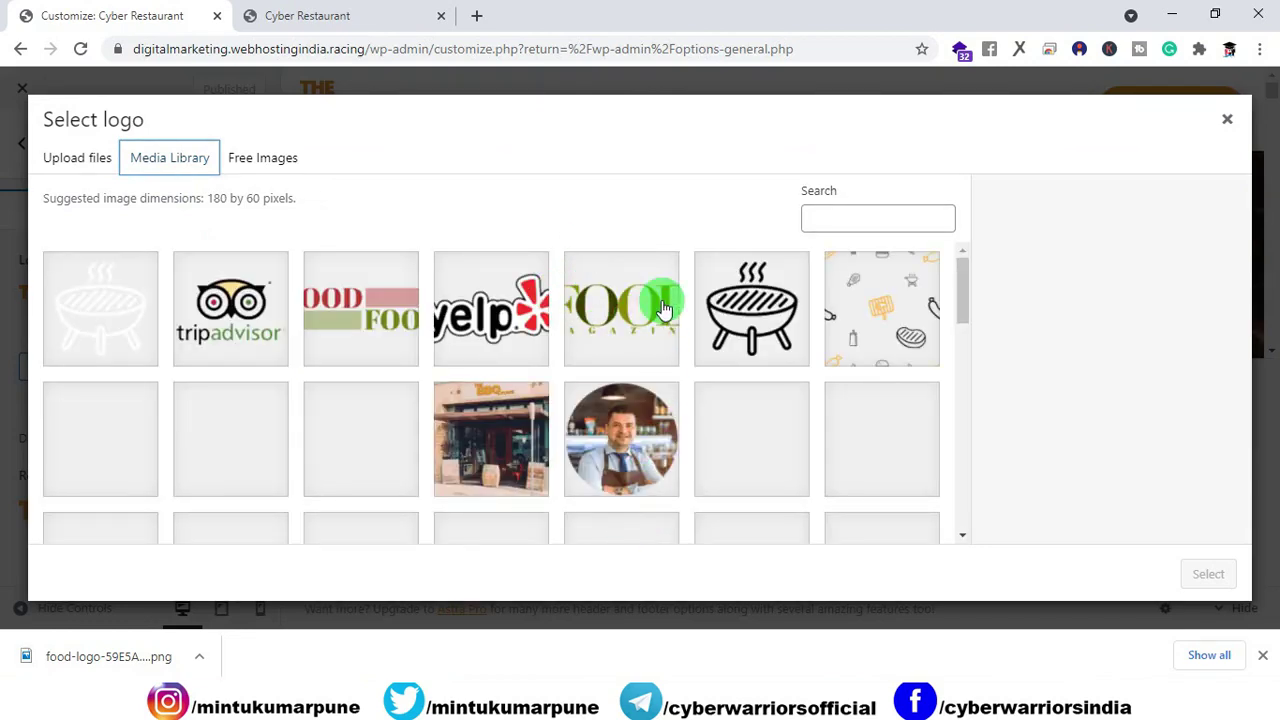
pyautogui.click(73, 165)
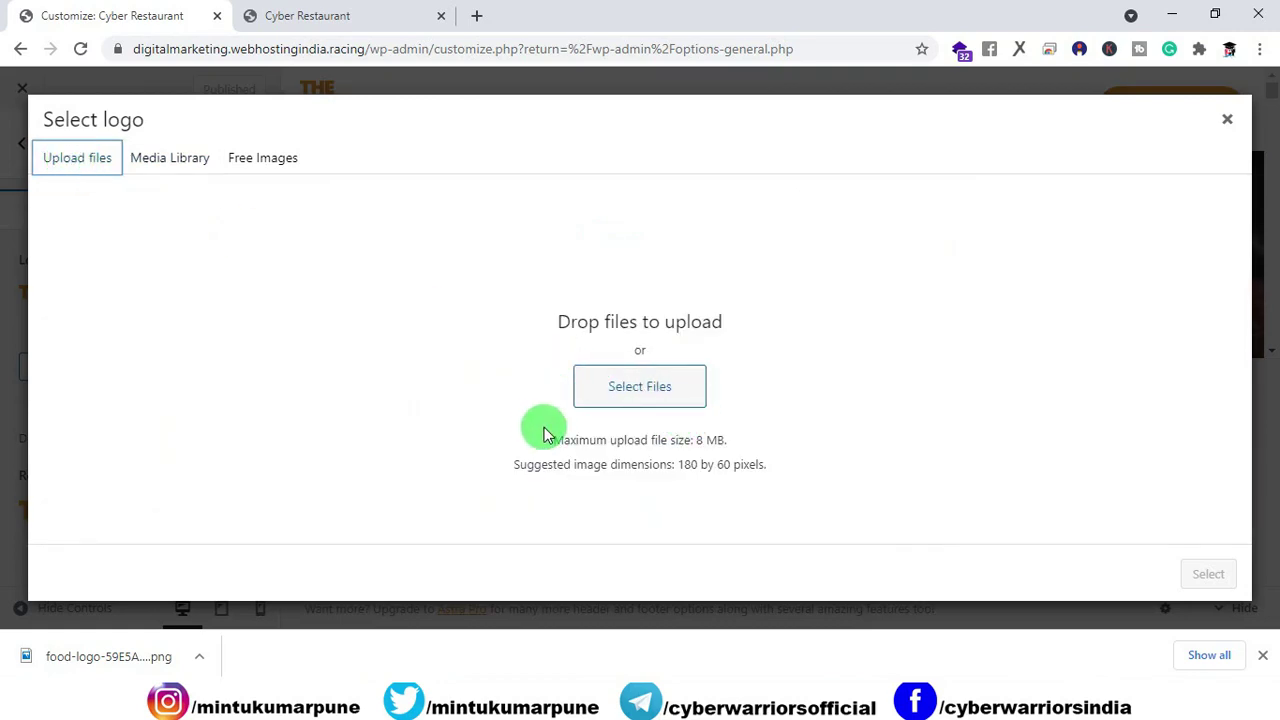
pyautogui.moveTo(84, 662); pyautogui.dragTo(568, 407)
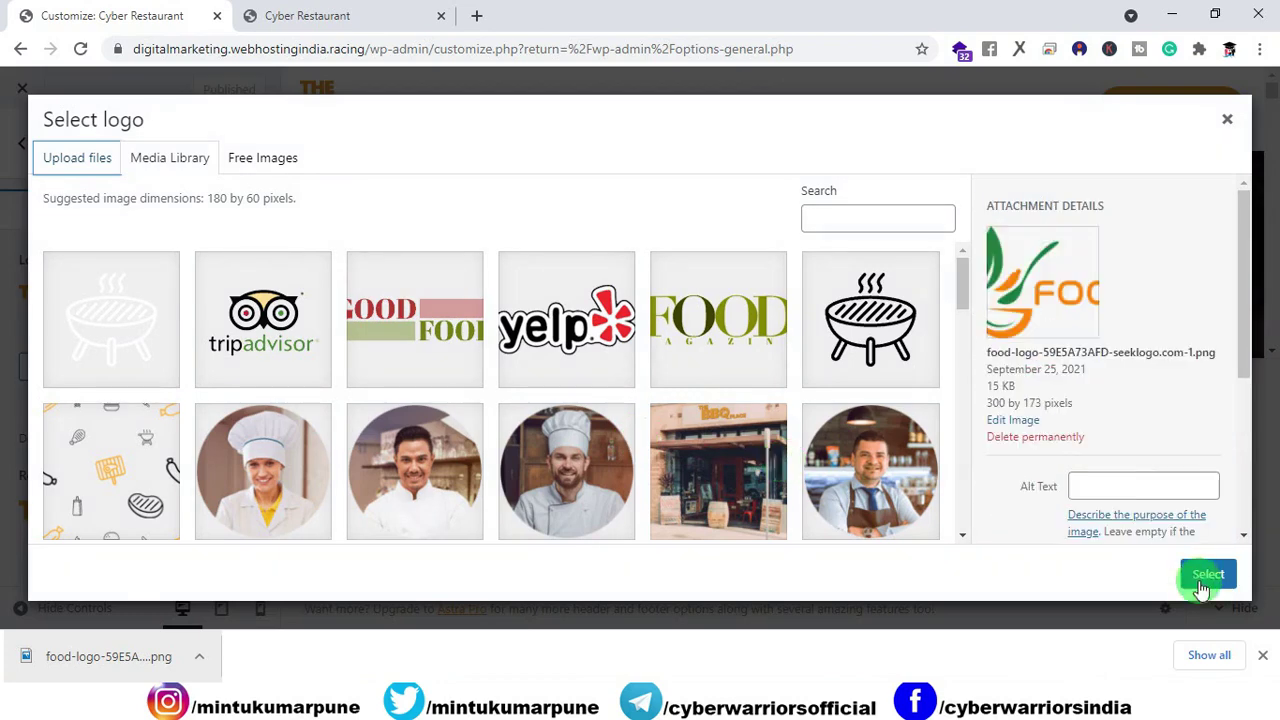
pyautogui.click(1214, 576)
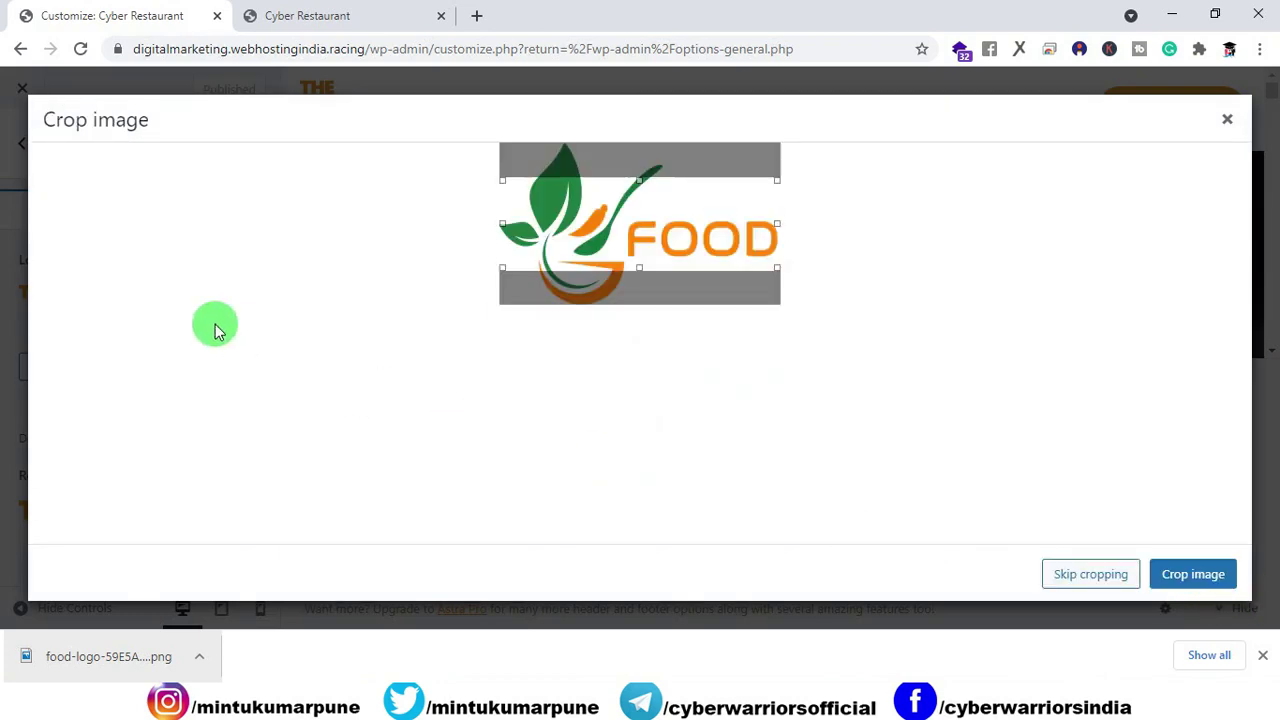
pyautogui.click(1091, 575)
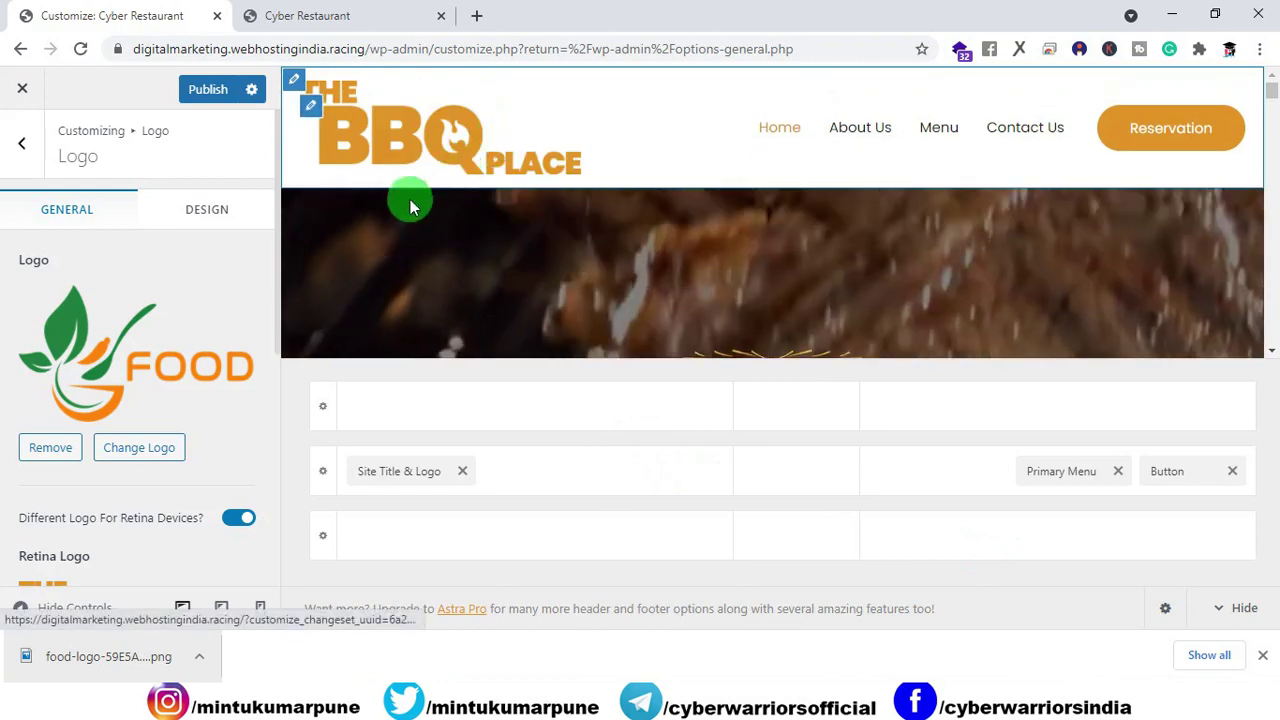
# - Replace the retina logo with the uploaded food logo from the media library
pyautogui.scroll(-2, 188, 390)
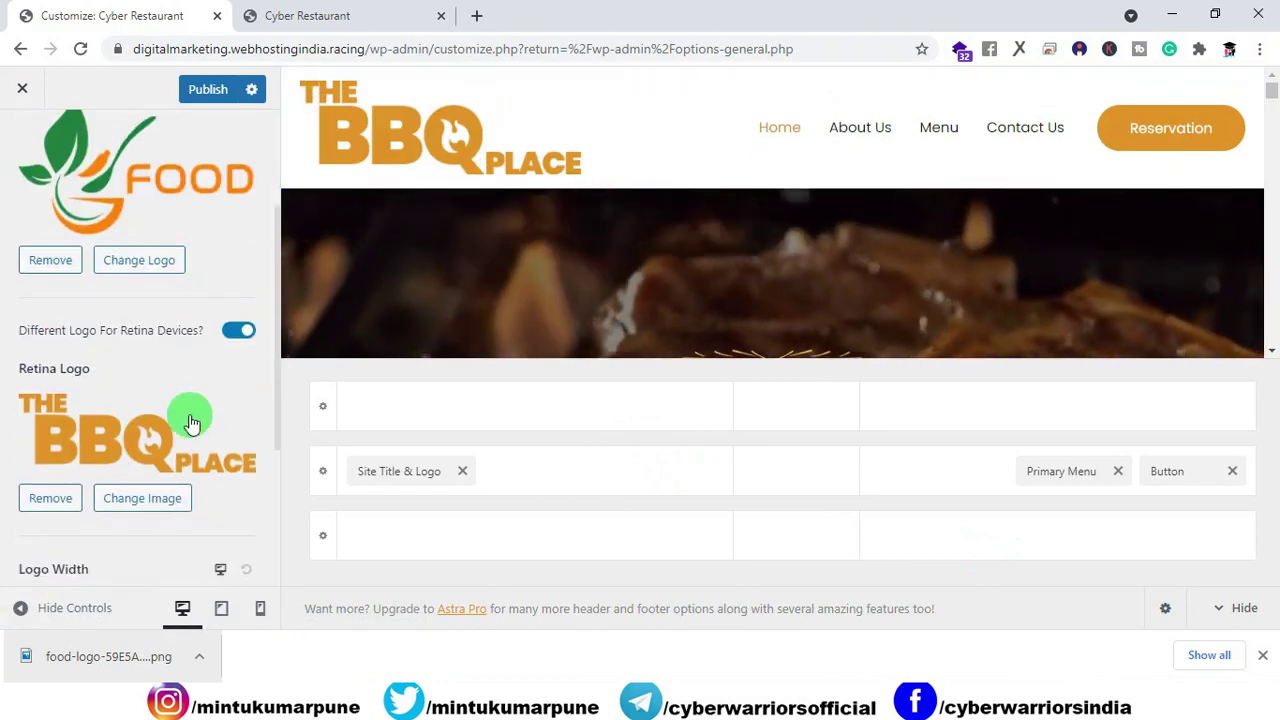
pyautogui.click(150, 490)
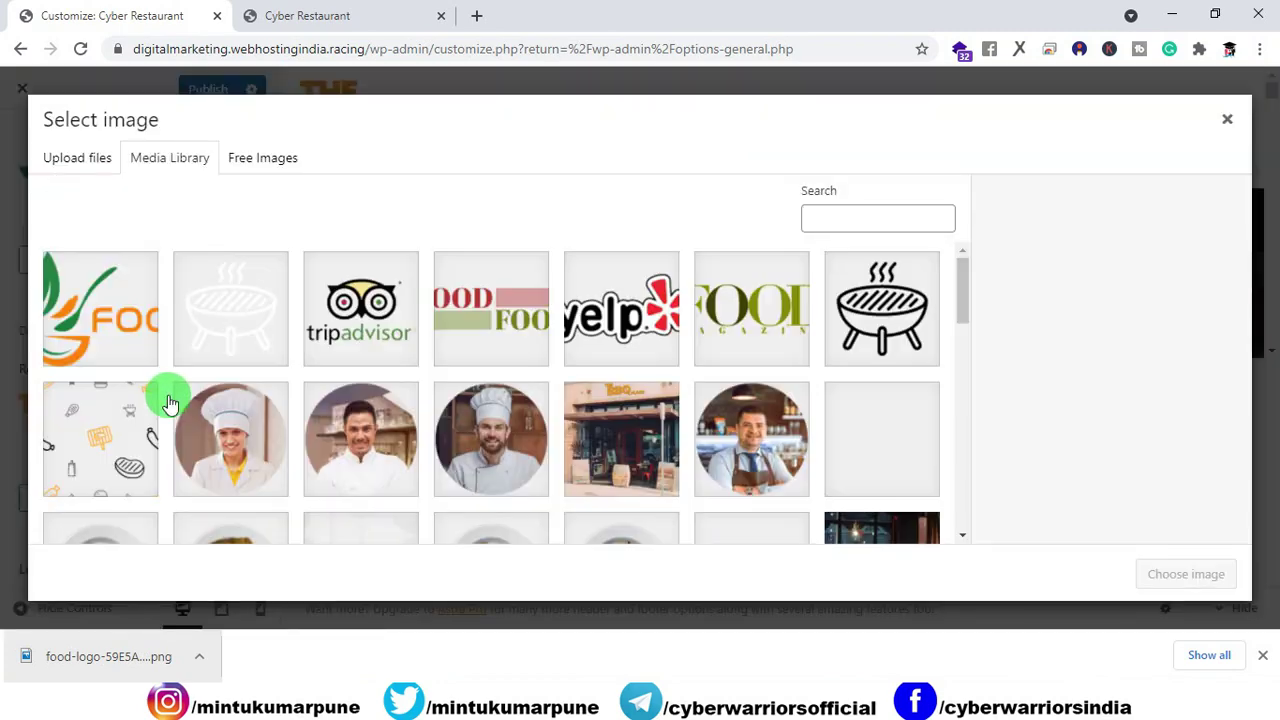
pyautogui.click(1180, 574)
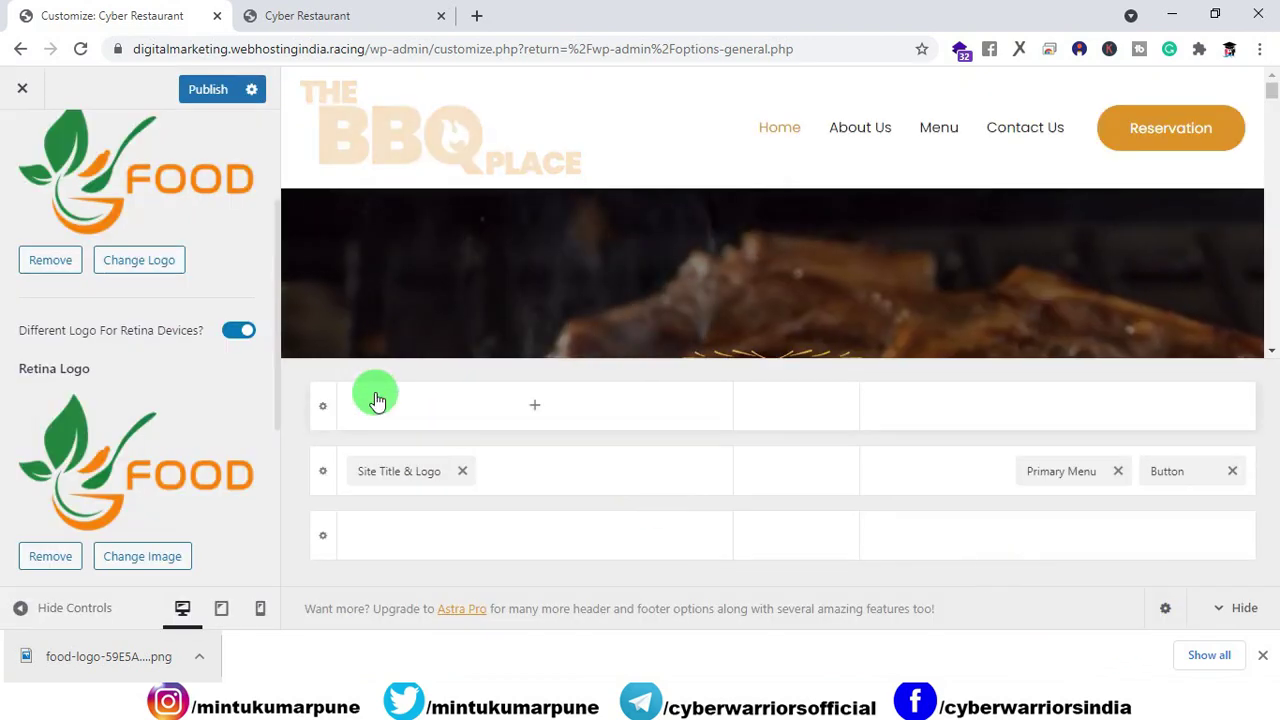
# - Set the logo width to 98 px and publish the logo changes
pyautogui.scroll(-3, 251, 394)
pyautogui.moveTo(90, 347); pyautogui.dragTo(42, 350)
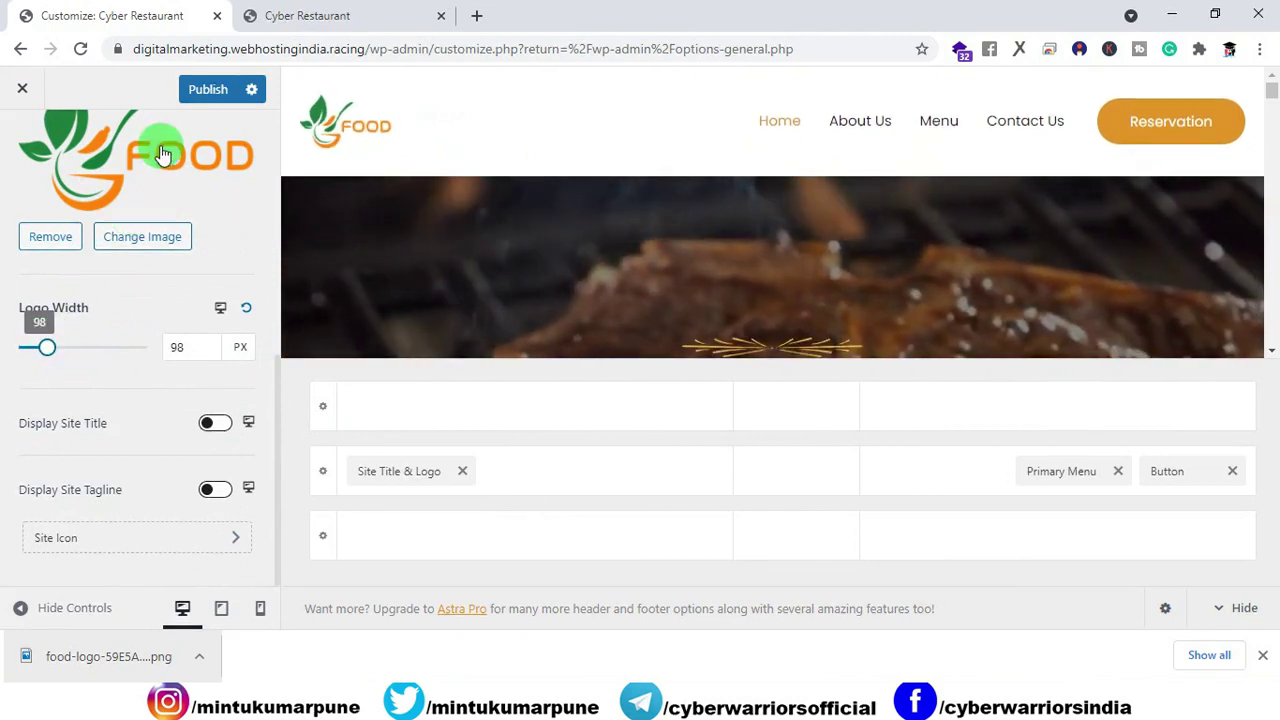
pyautogui.click(225, 89)
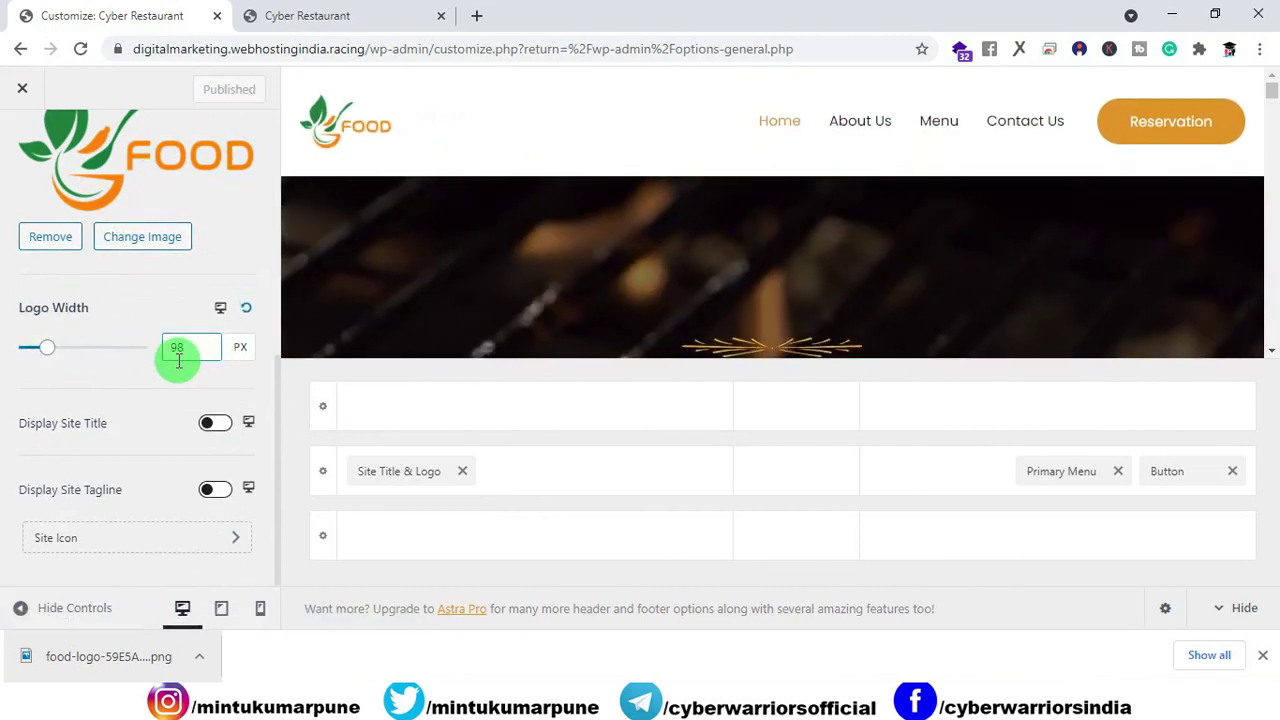
# - Reload the live site to check the new header logo, and dismiss the browser's downloads bar
pyautogui.click(307, 22)
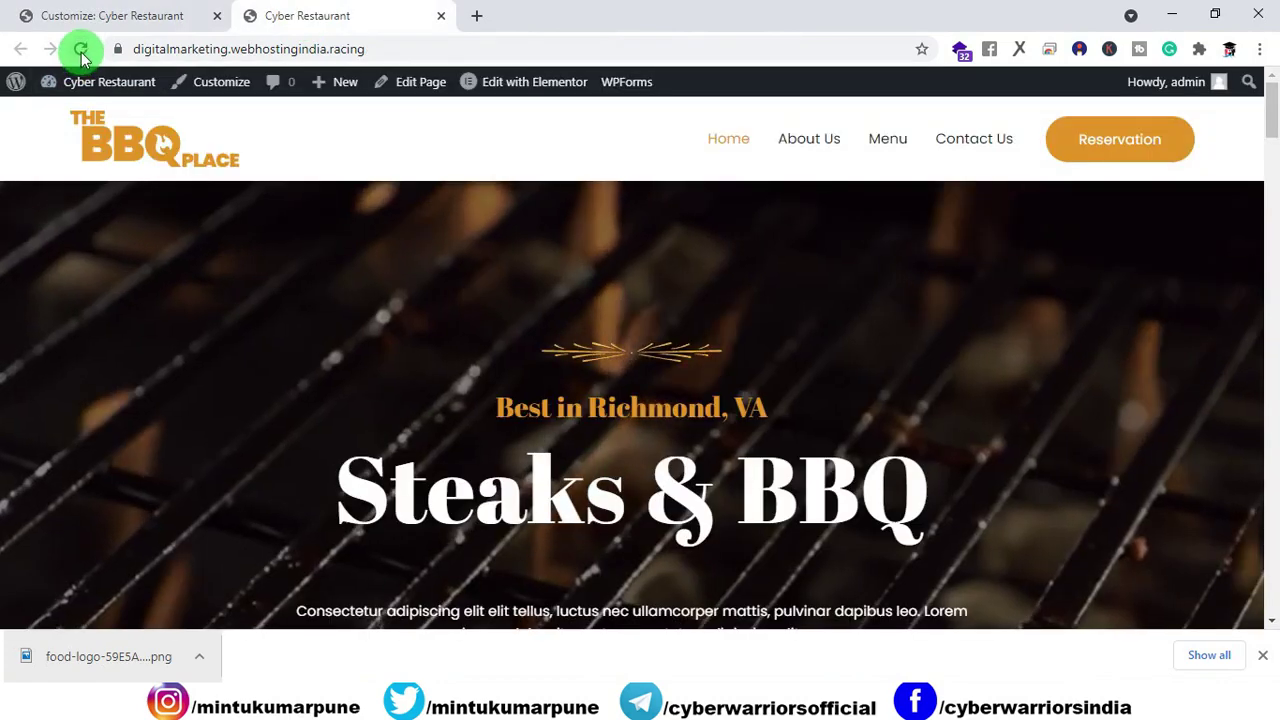
pyautogui.click(80, 49)
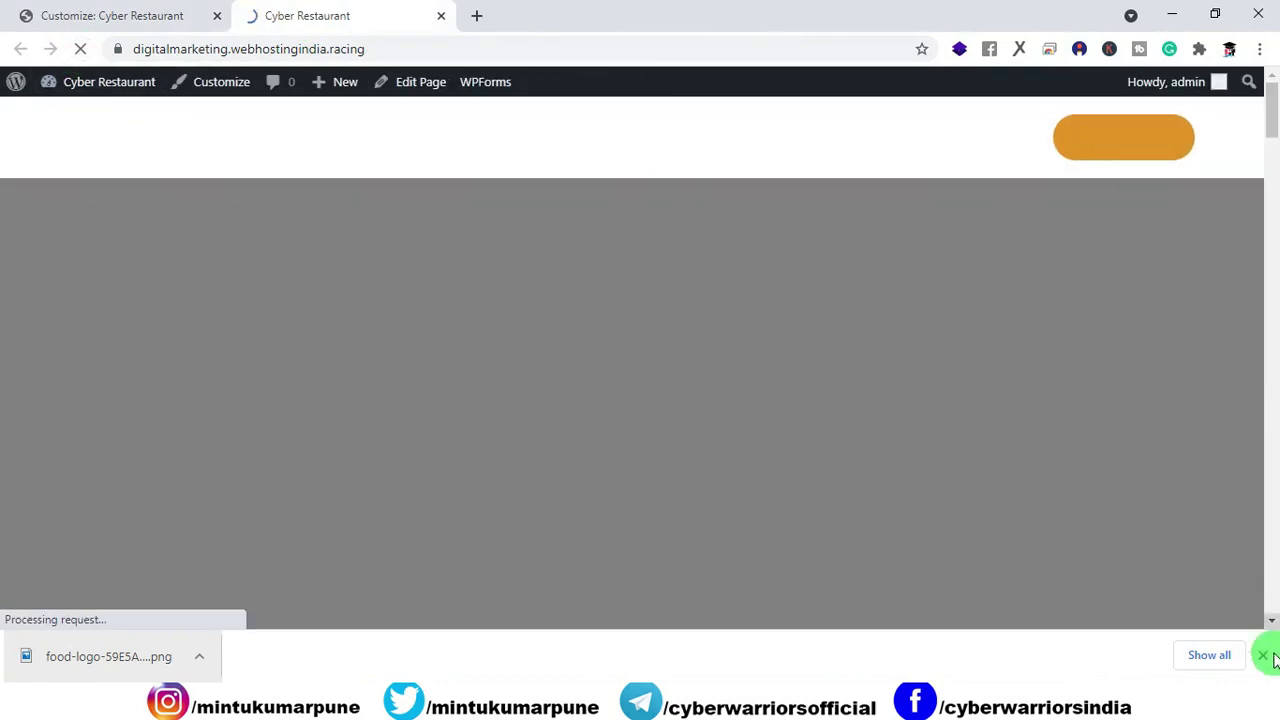
pyautogui.click(1263, 656)
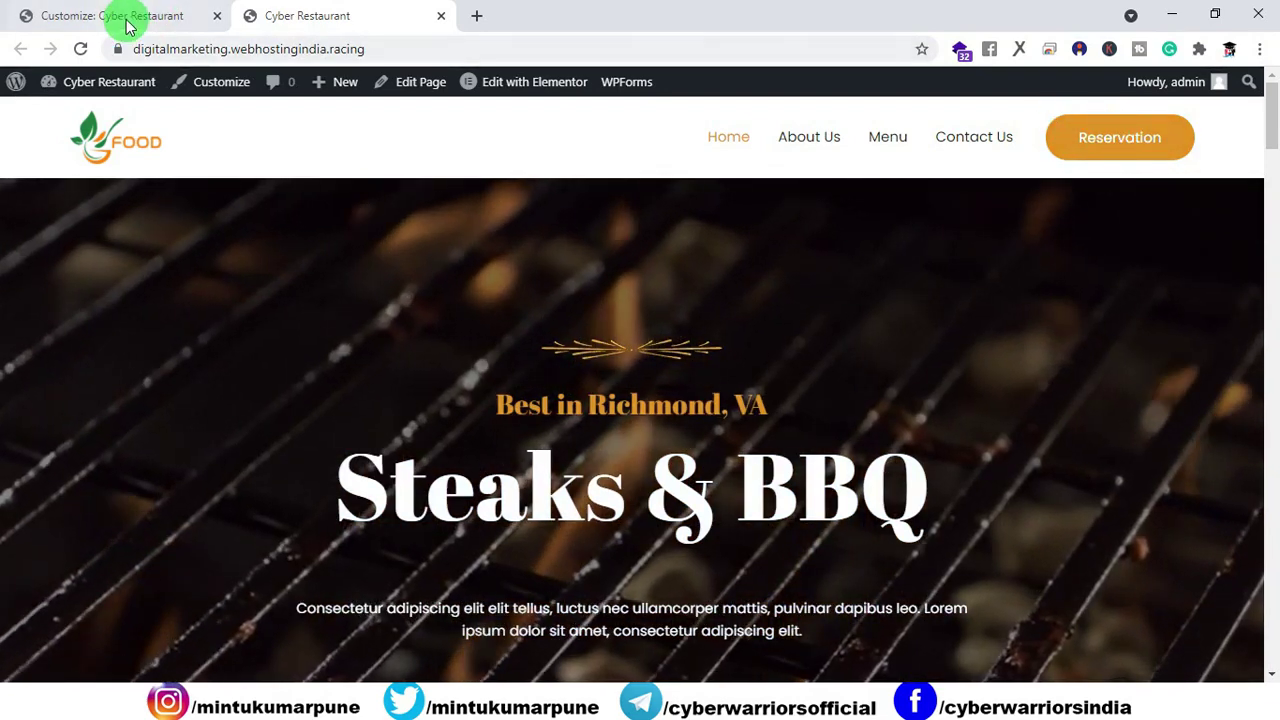
# - Remove the Reservation button from the header in the customizer and publish the change
pyautogui.click(127, 25)
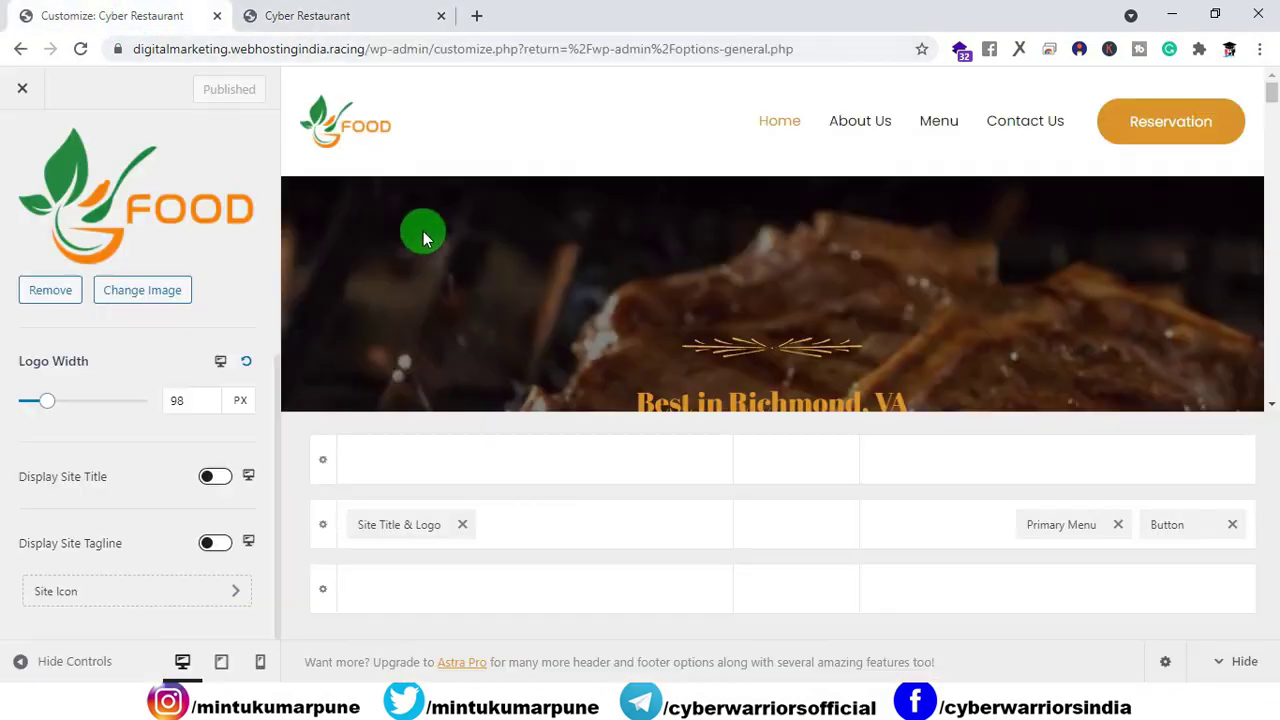
pyautogui.click(1110, 92)
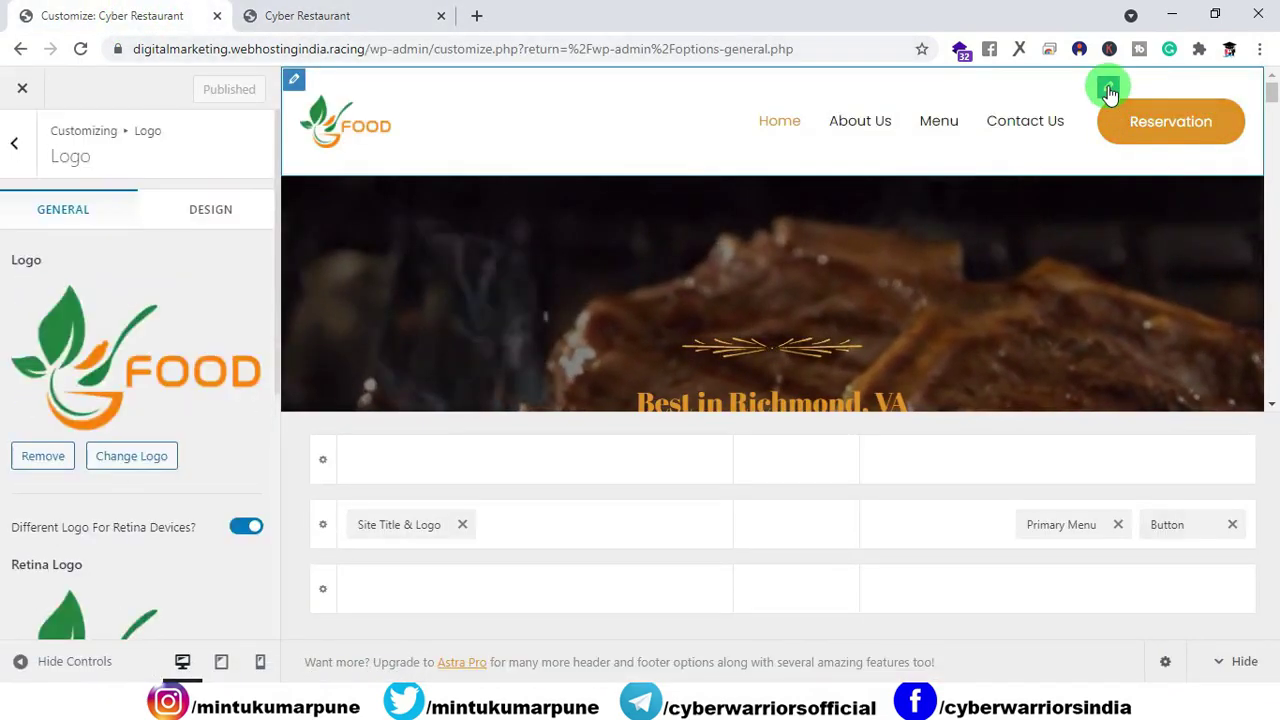
pyautogui.click(1231, 526)
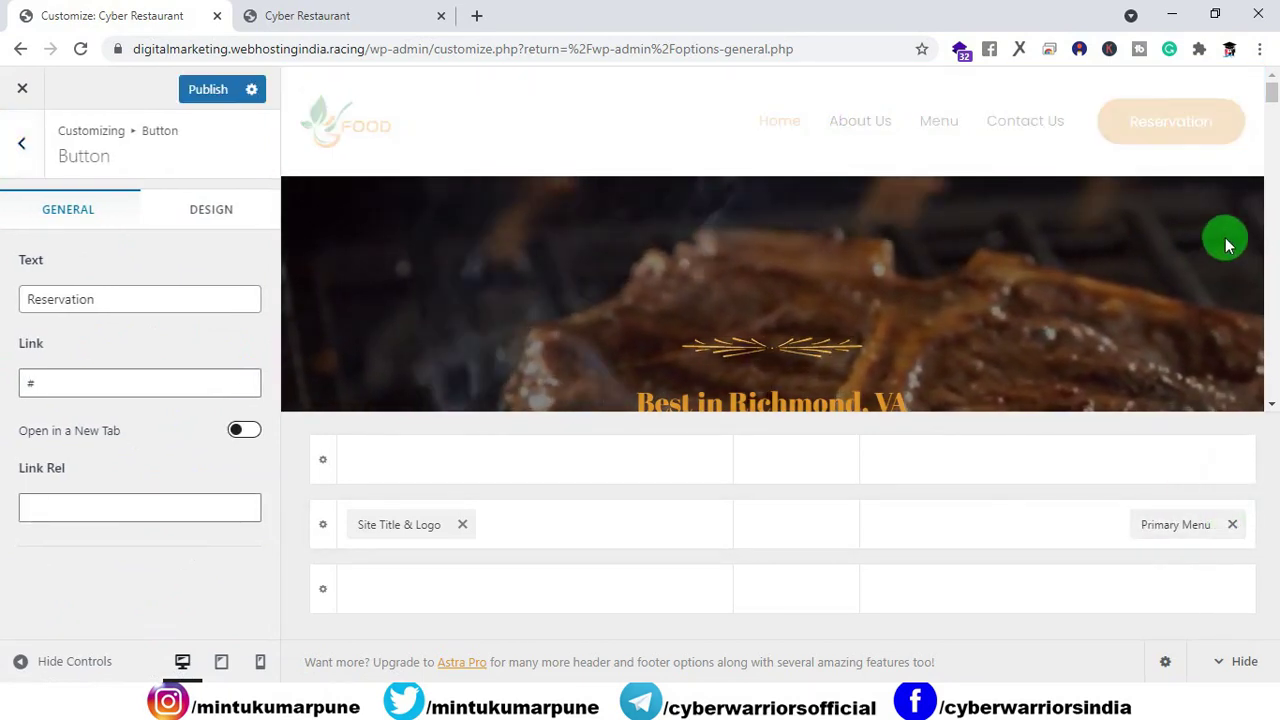
pyautogui.scroll(-3, 1100, 323)
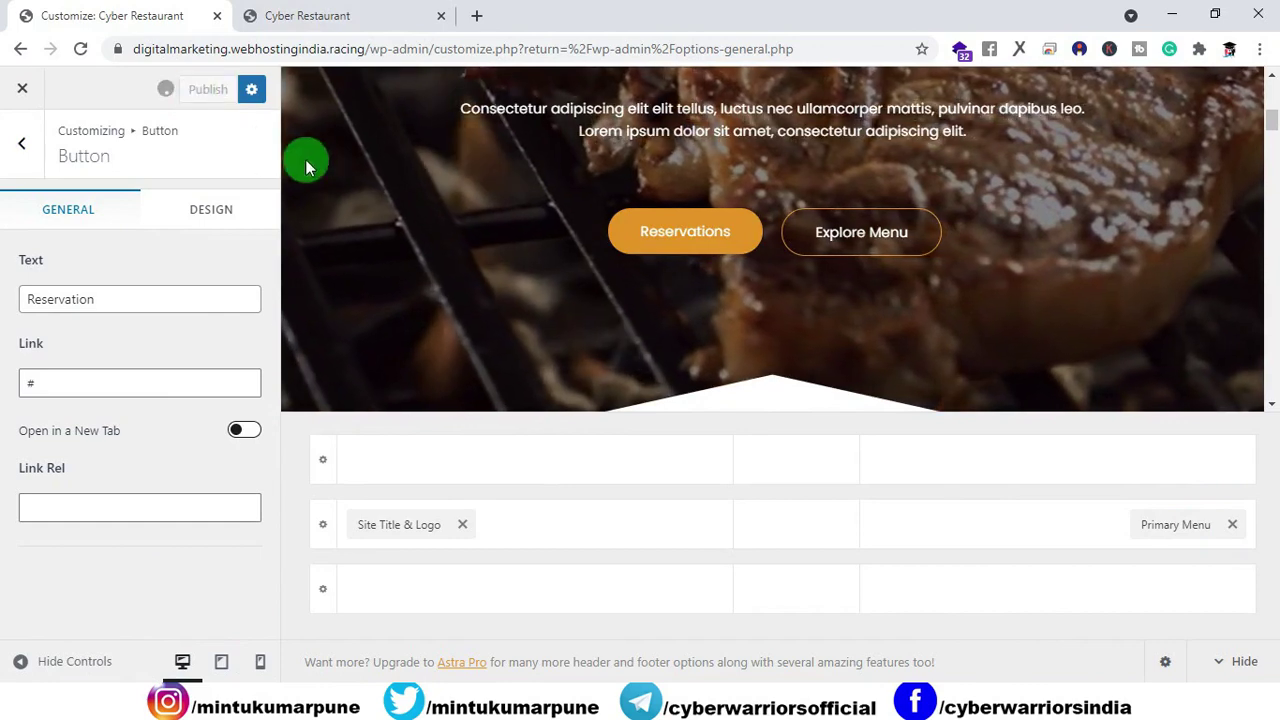
pyautogui.scroll(3, 450, 230)
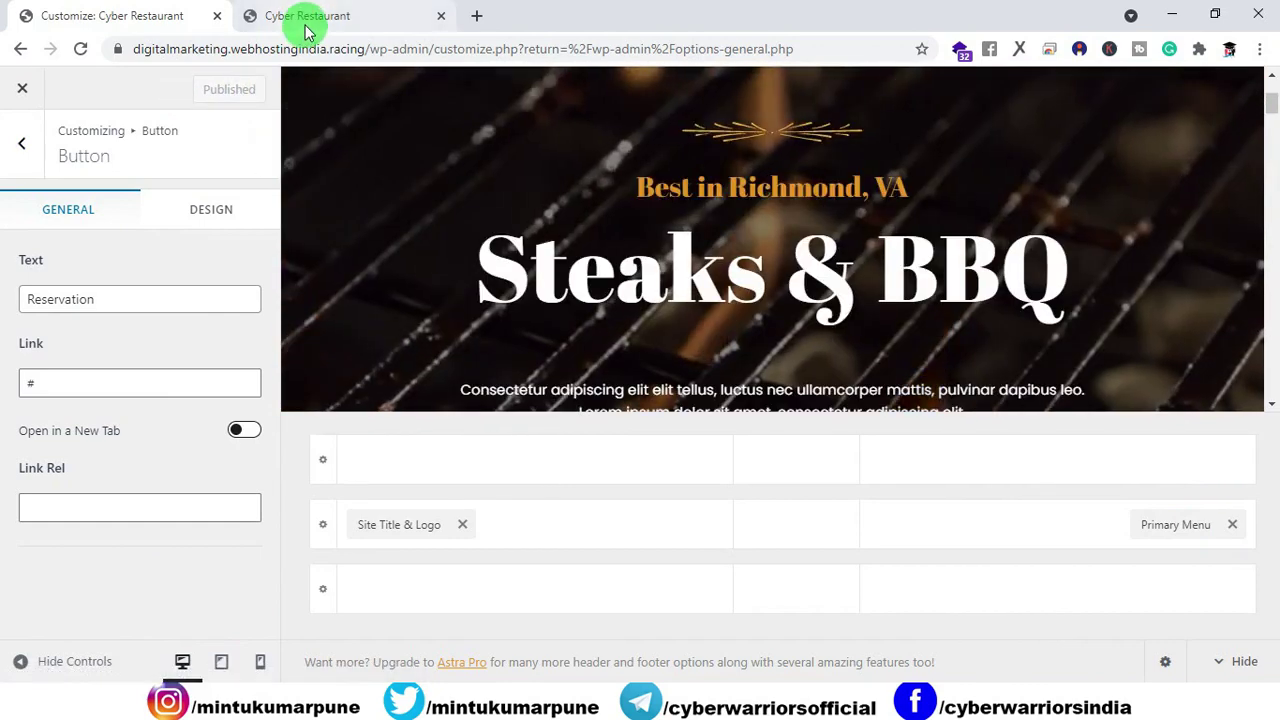
pyautogui.click(330, 18)
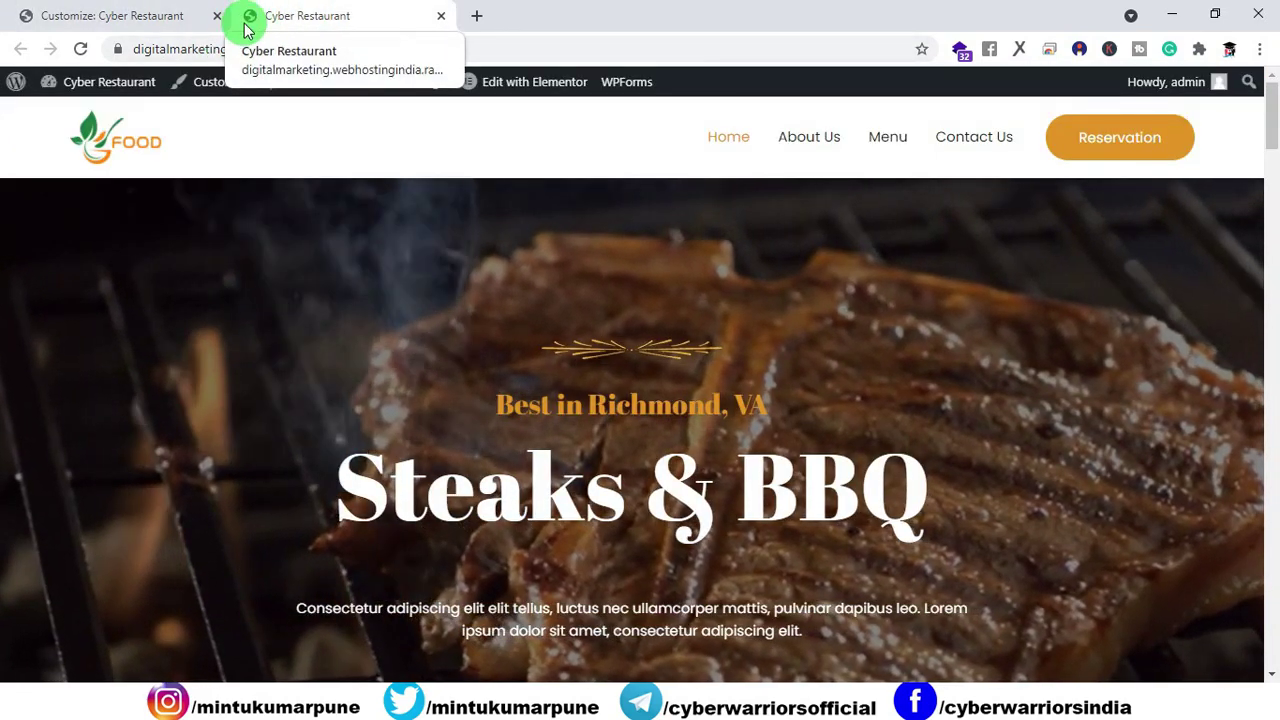
pyautogui.click(188, 22)
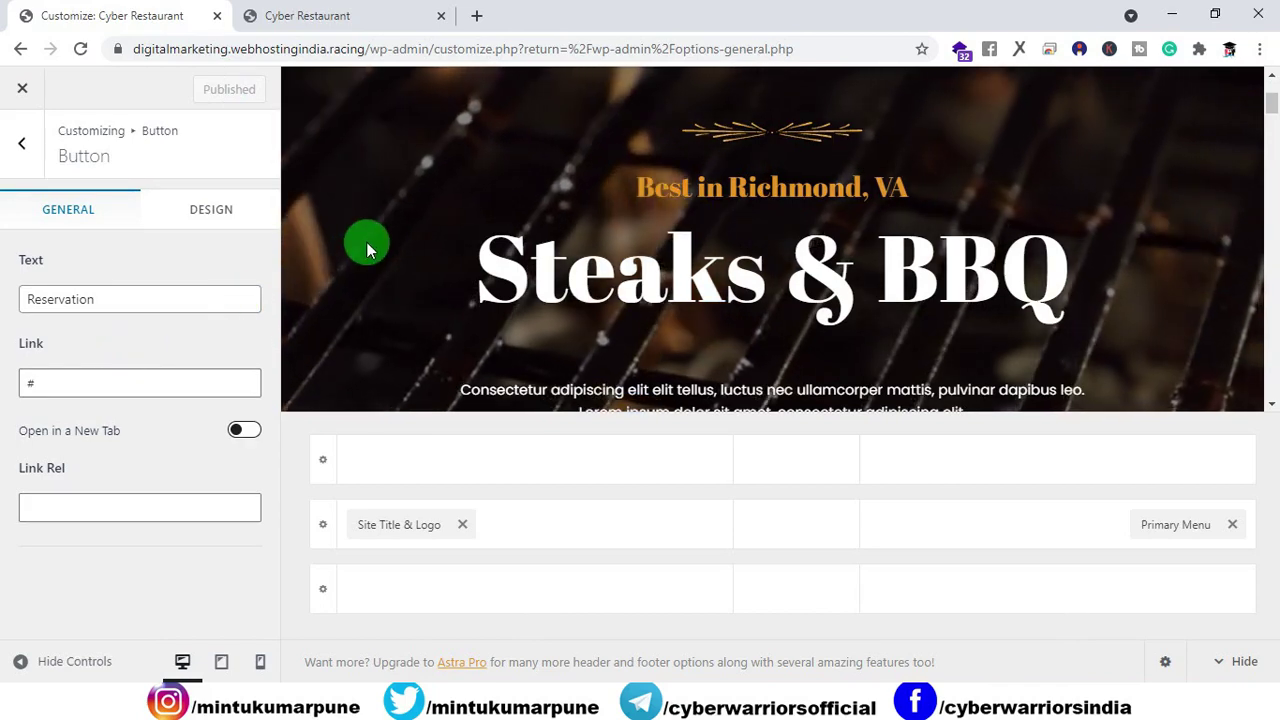
# - Set the food logo from the media library as the site icon without cropping it, and publish the change
pyautogui.scroll(2, 367, 248)
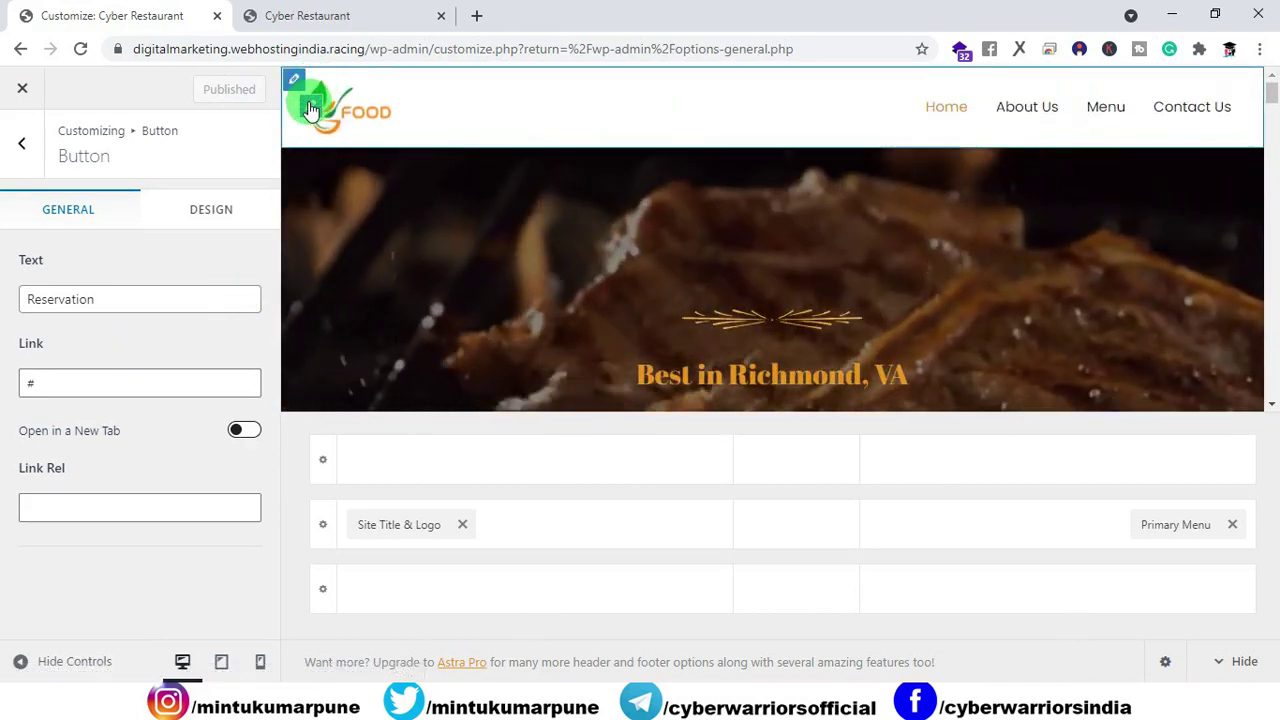
pyautogui.click(312, 110)
pyautogui.scroll(-6, 214, 294)
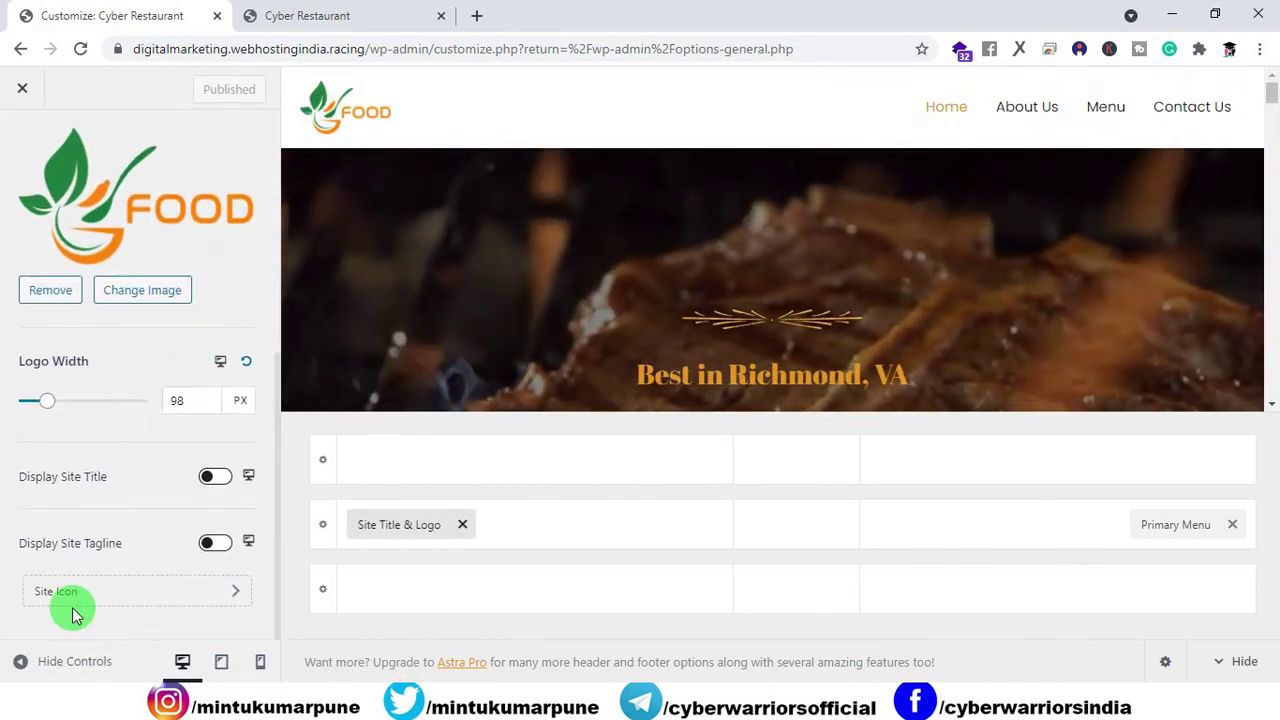
pyautogui.click(63, 594)
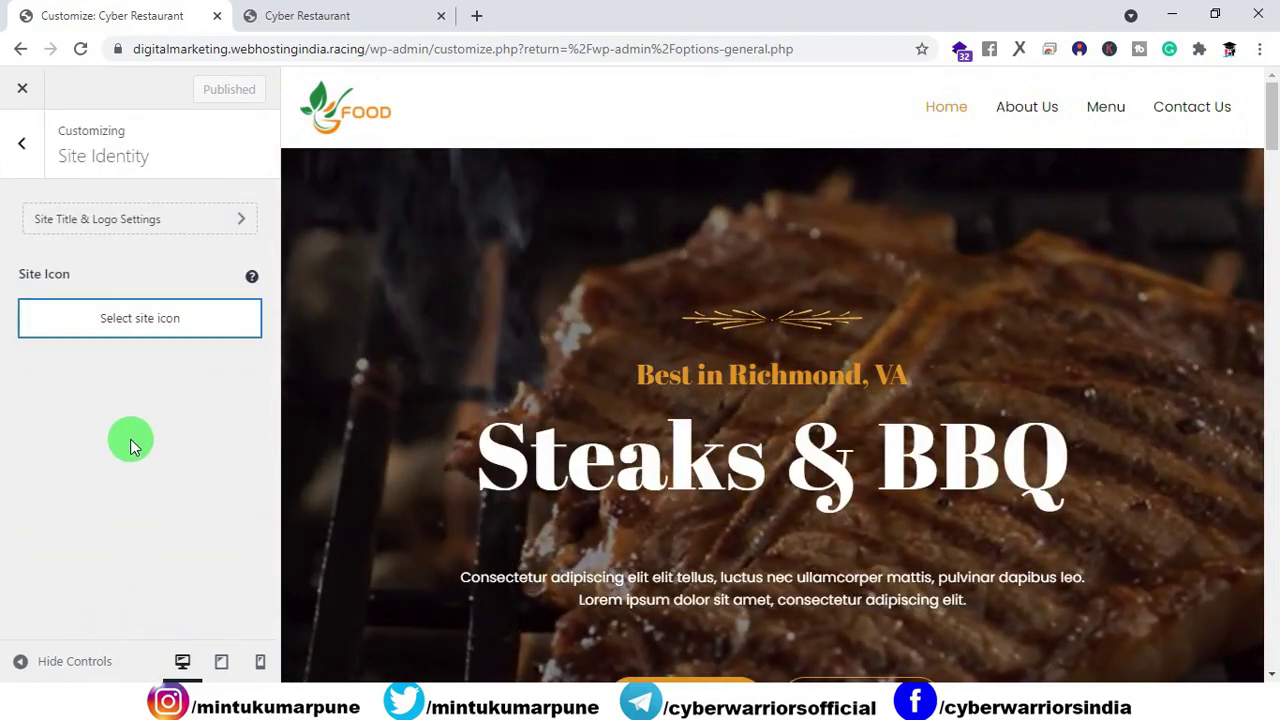
pyautogui.click(110, 320)
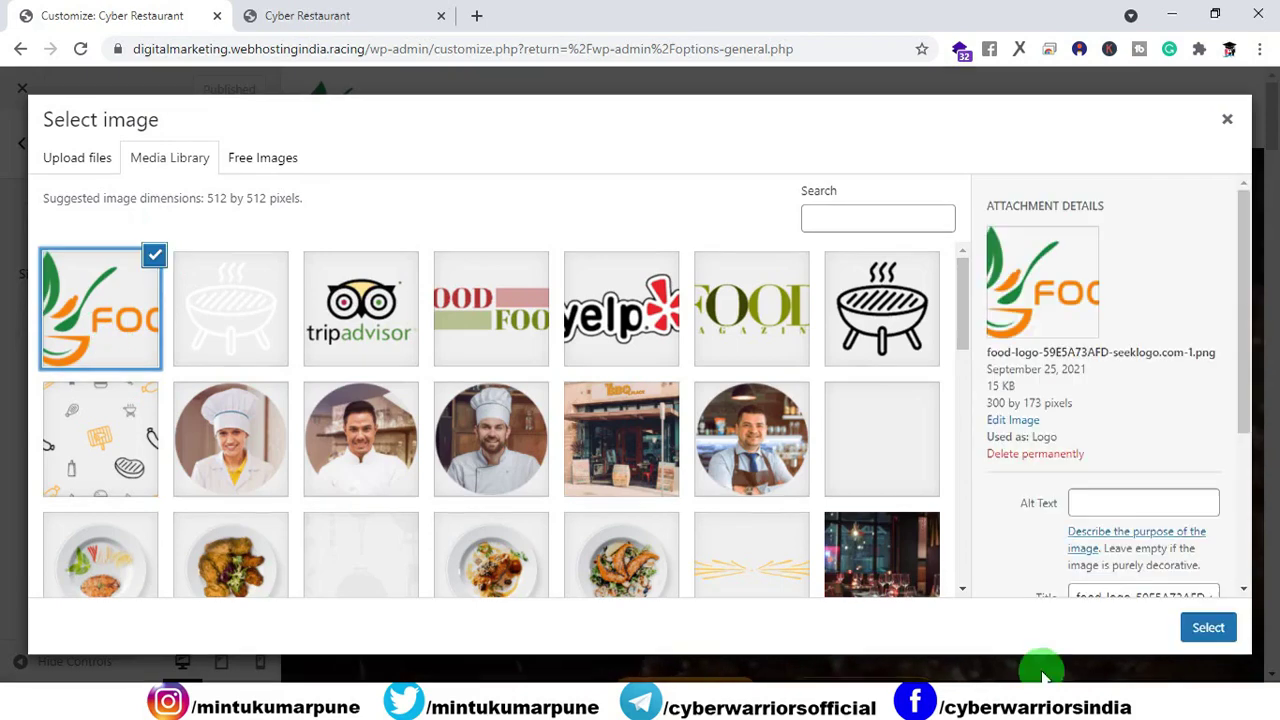
pyautogui.click(1205, 630)
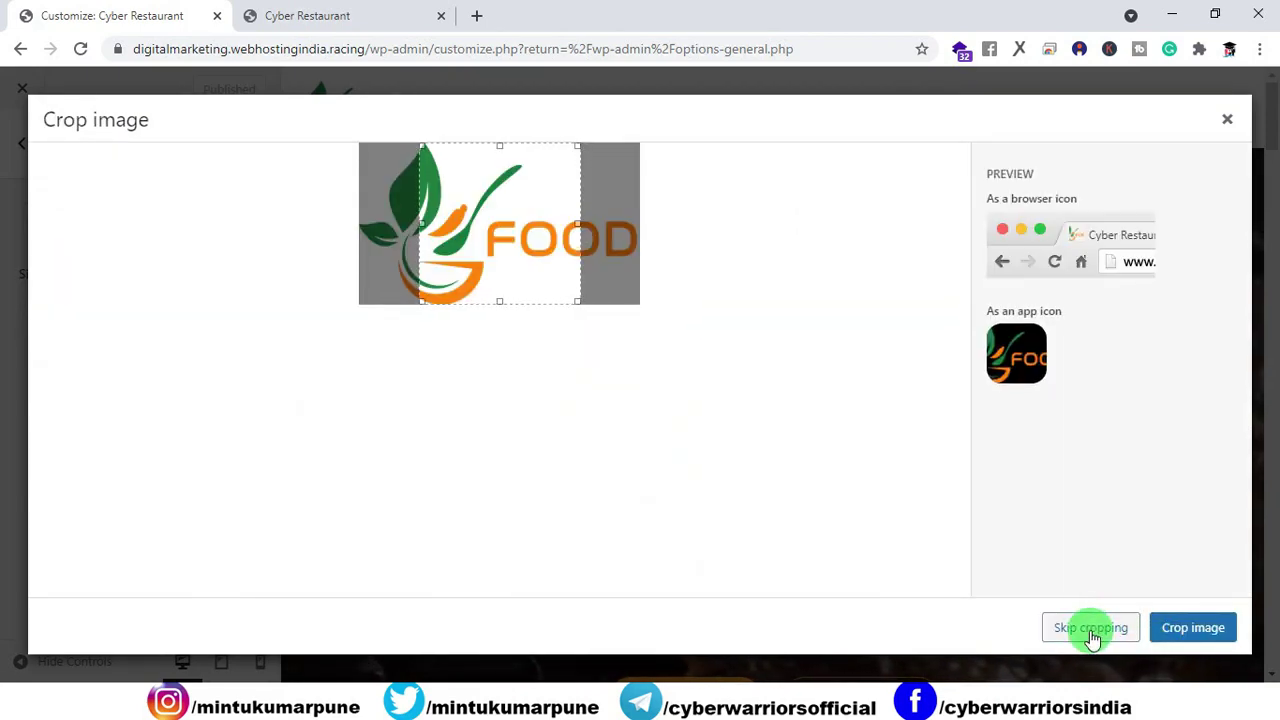
pyautogui.click(1090, 628)
pyautogui.click(207, 88)
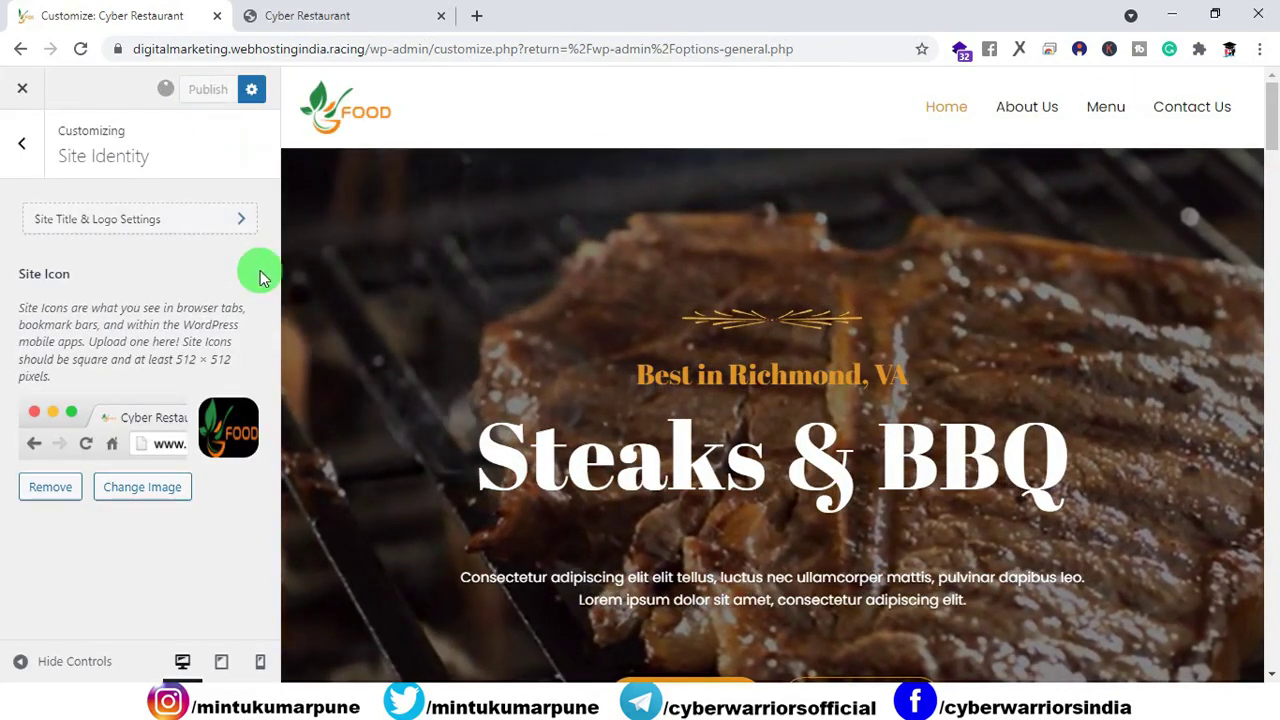
# - Reload the live site to check the new site icon, and close the customizer's browser tab
pyautogui.click(317, 20)
pyautogui.click(76, 47)
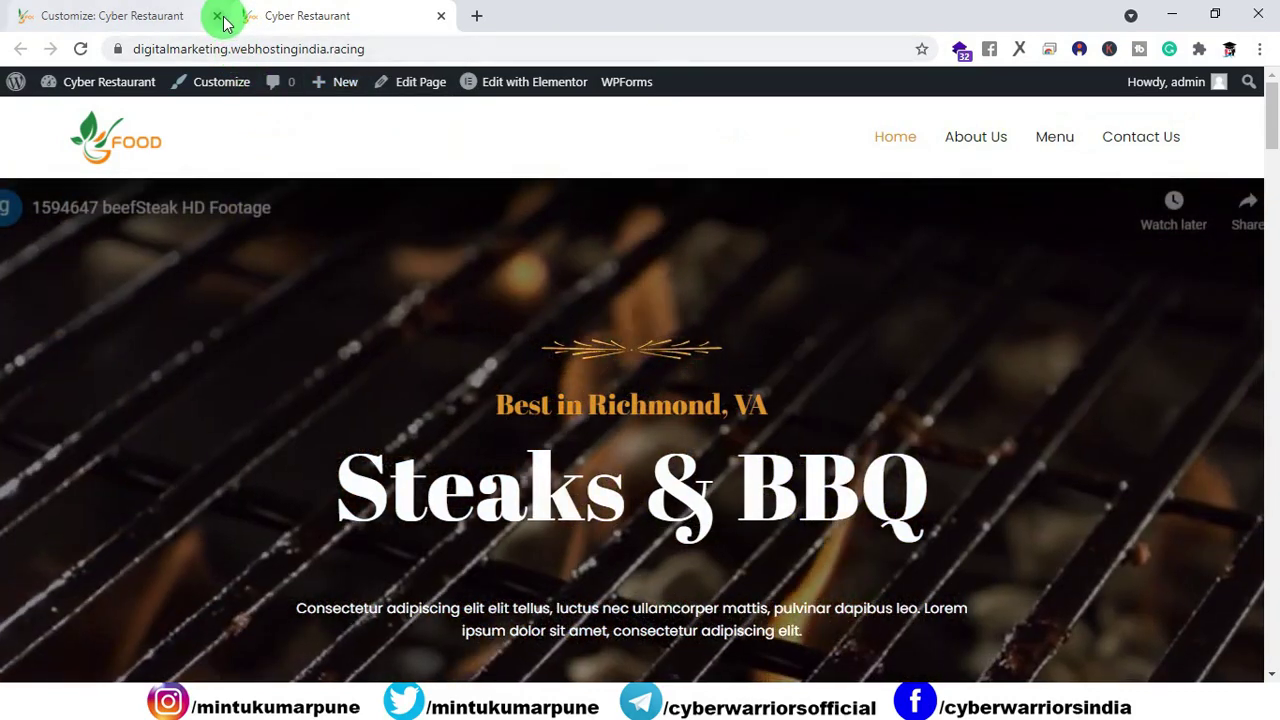
pyautogui.click(218, 16)
# - Open the home page in the Elementor editor in a new browser tab and switch to it
pyautogui.moveTo(512, 90)
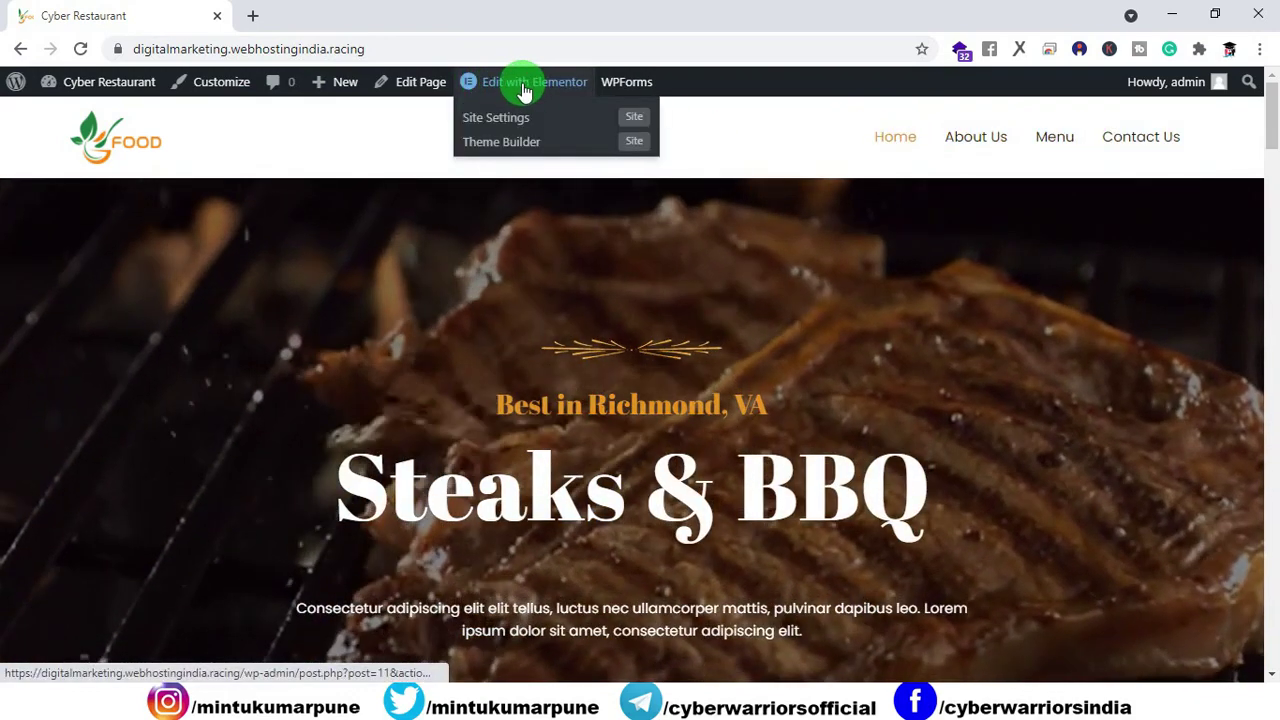
pyautogui.rightClick(523, 88)
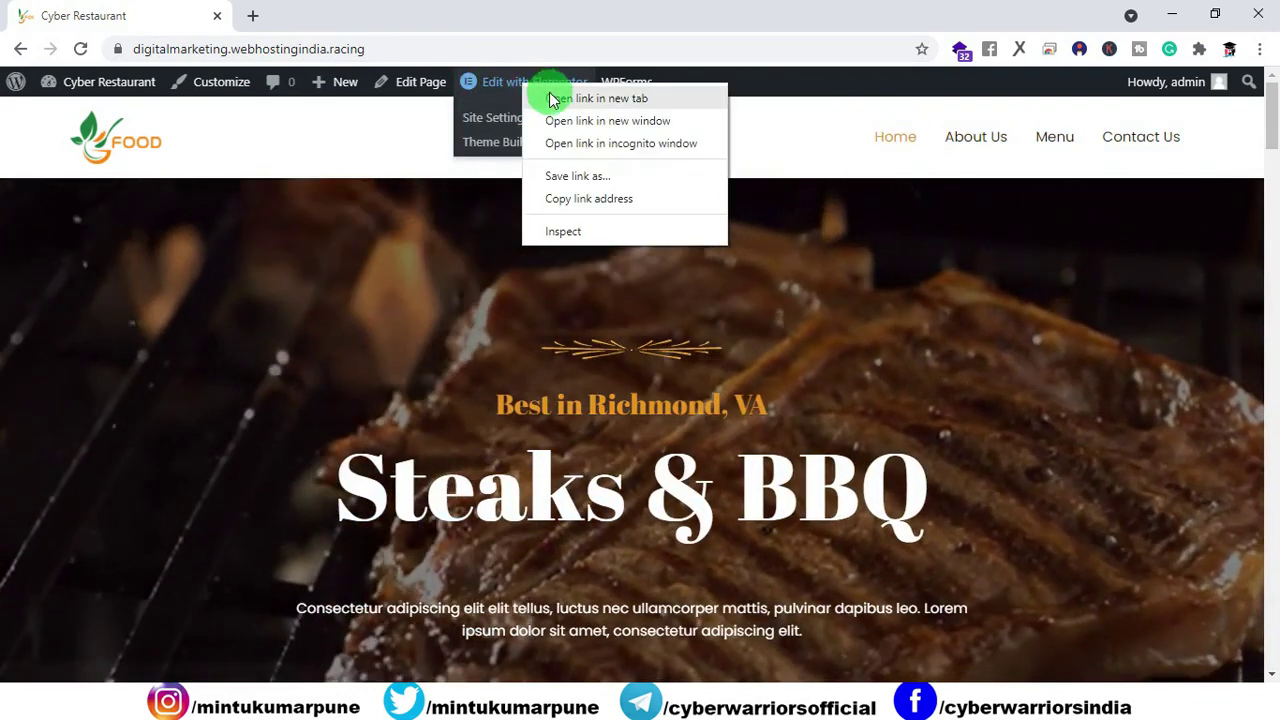
pyautogui.click(548, 97)
pyautogui.click(352, 18)
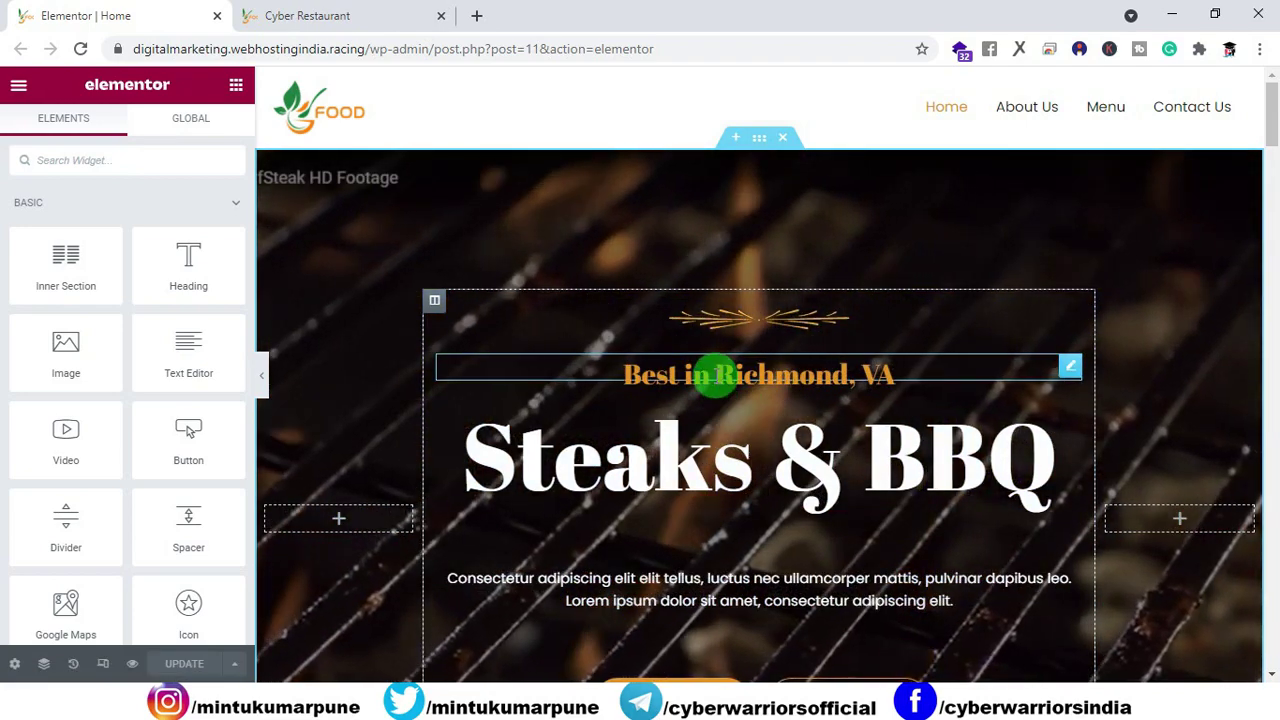
# - Open the "Best in Richmond, VA" heading in the hero section for editing
pyautogui.click(715, 378)
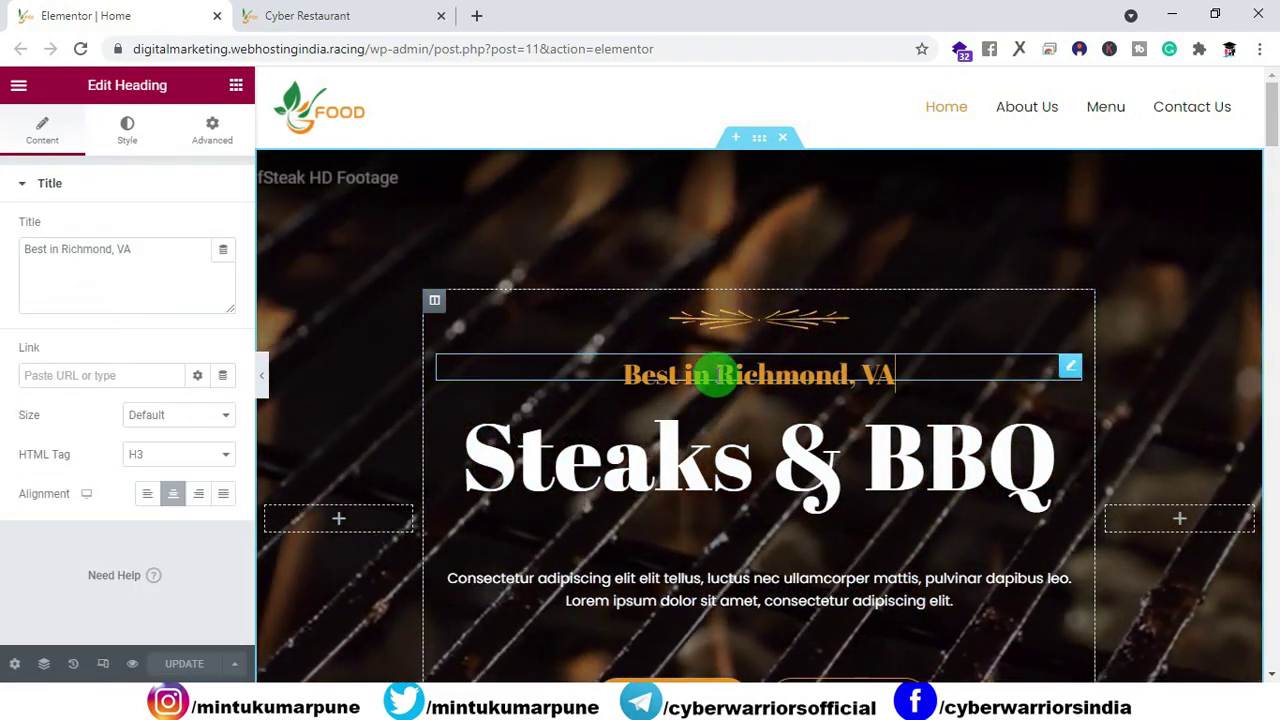